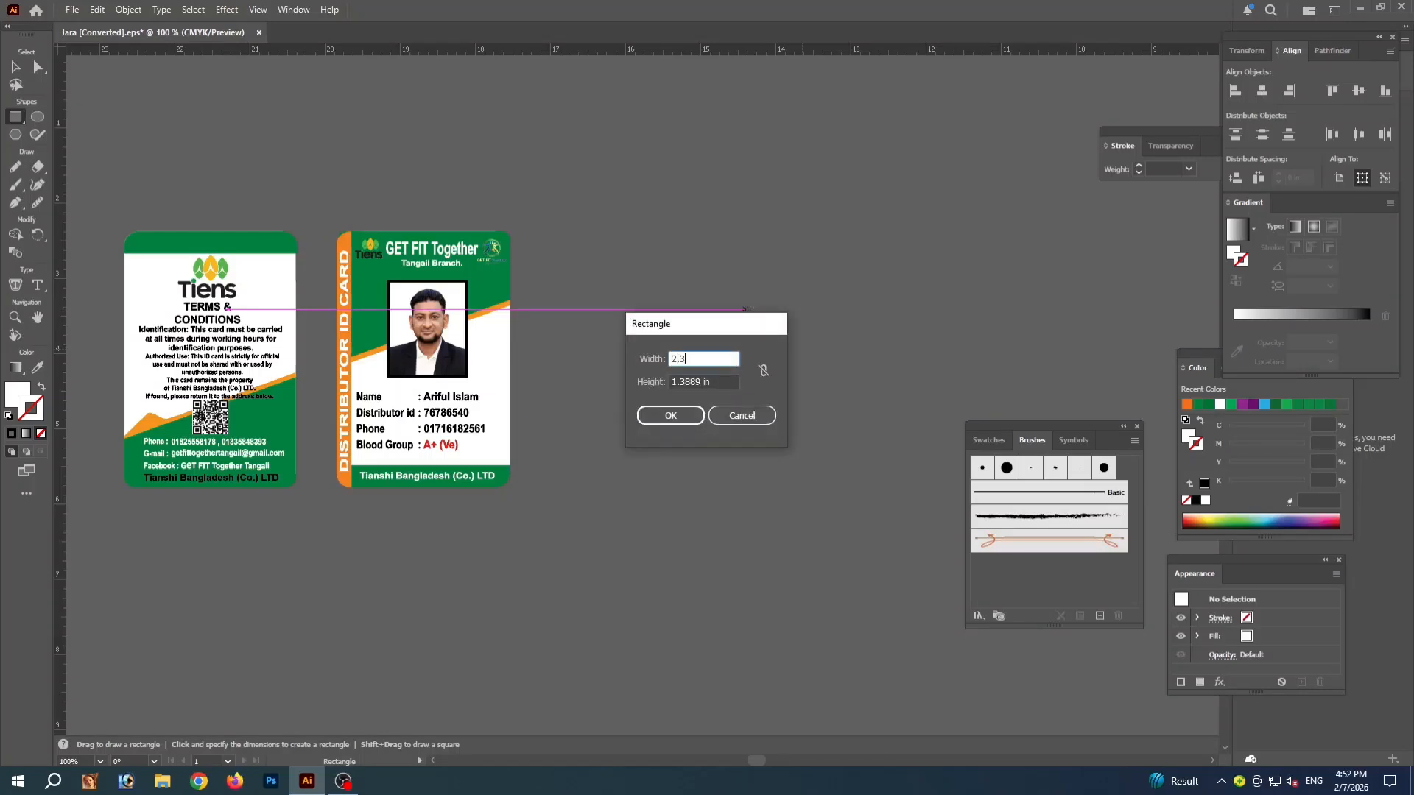
Create a white rectangle 2.3 in wide and 3.4 in high as a blank card
key(Tab)
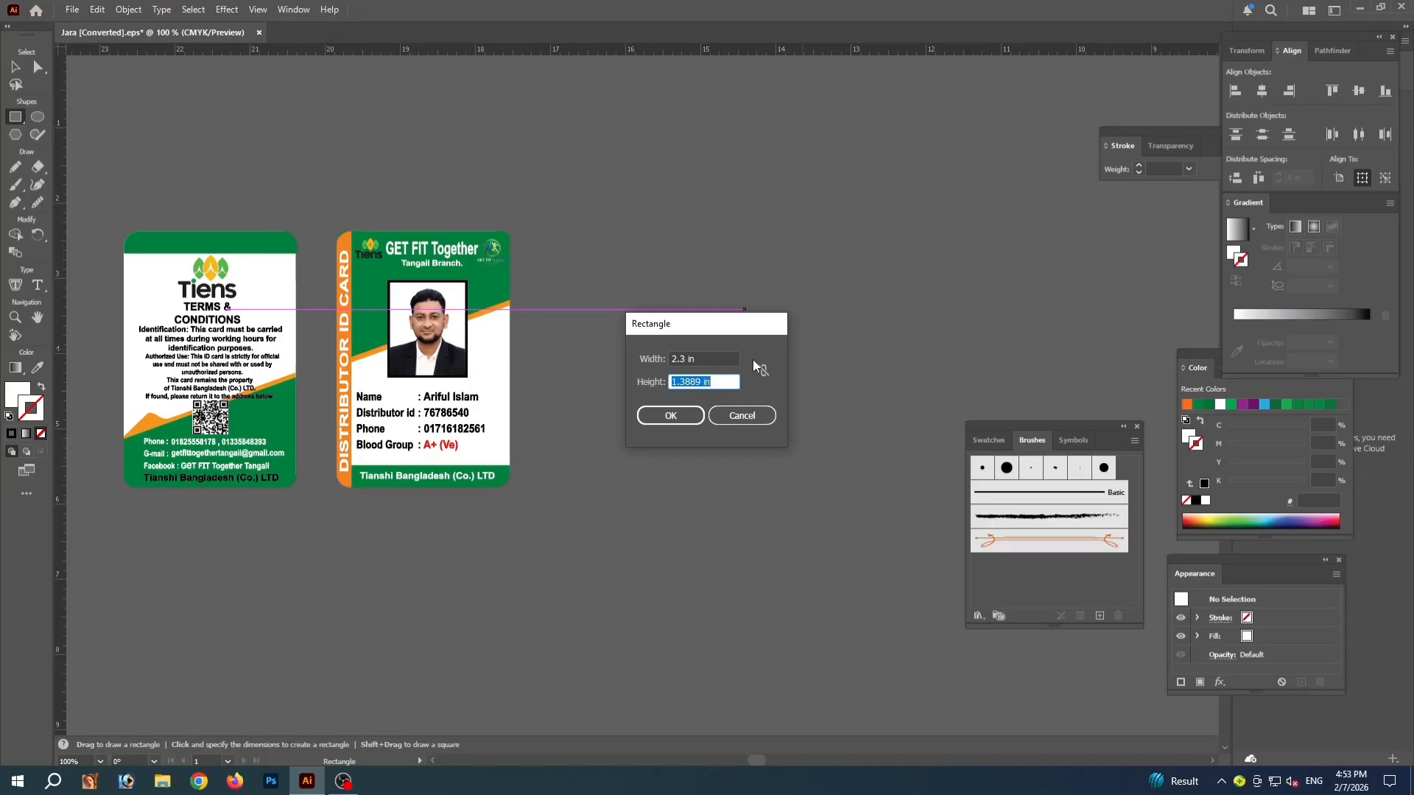
text(3.4)
click(671, 416)
key(v)
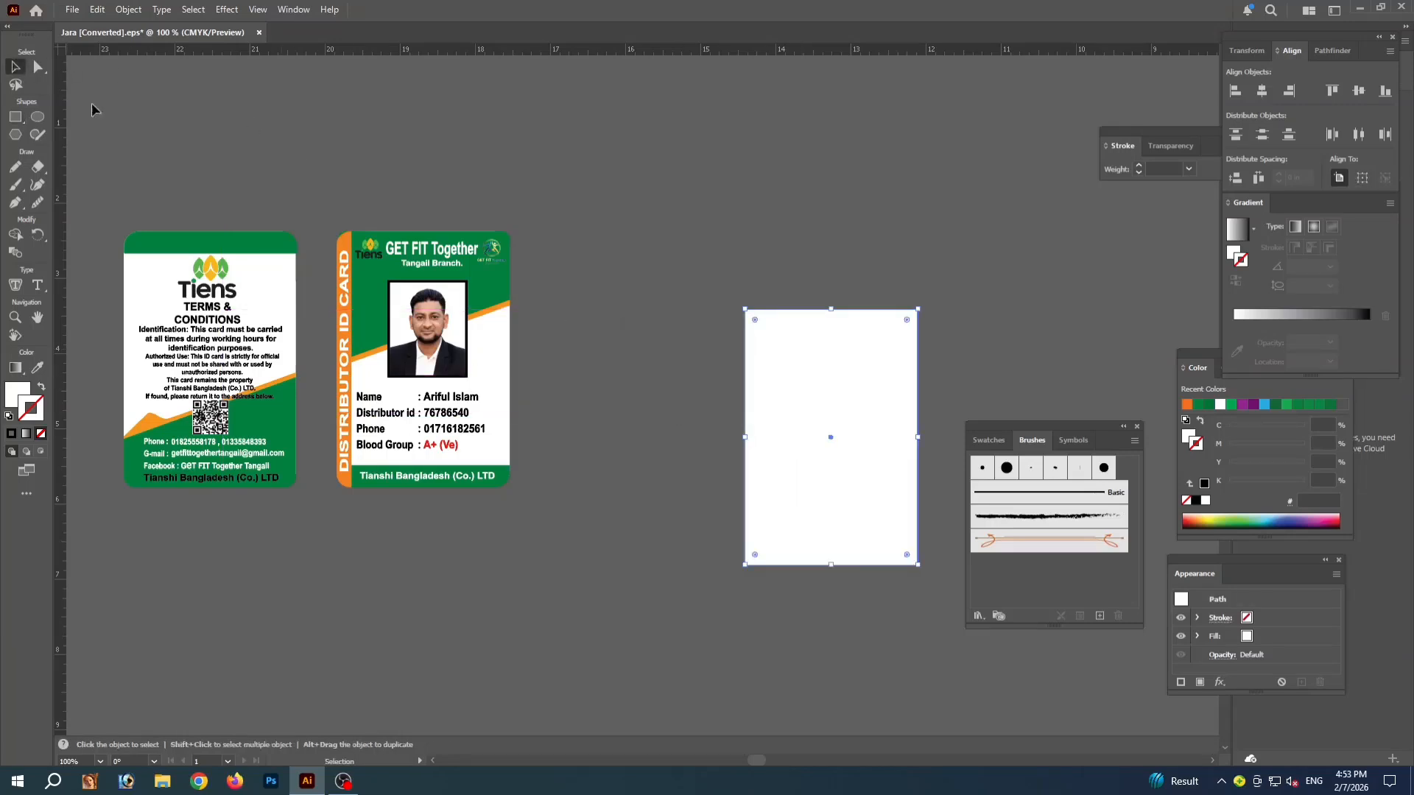
Place two copies of the blank card side by side next to the ID cards and align all artwork by vertical centres
drag(839, 386, 864, 330)
click(842, 279)
click(278, 176)
key(ctrl+a)
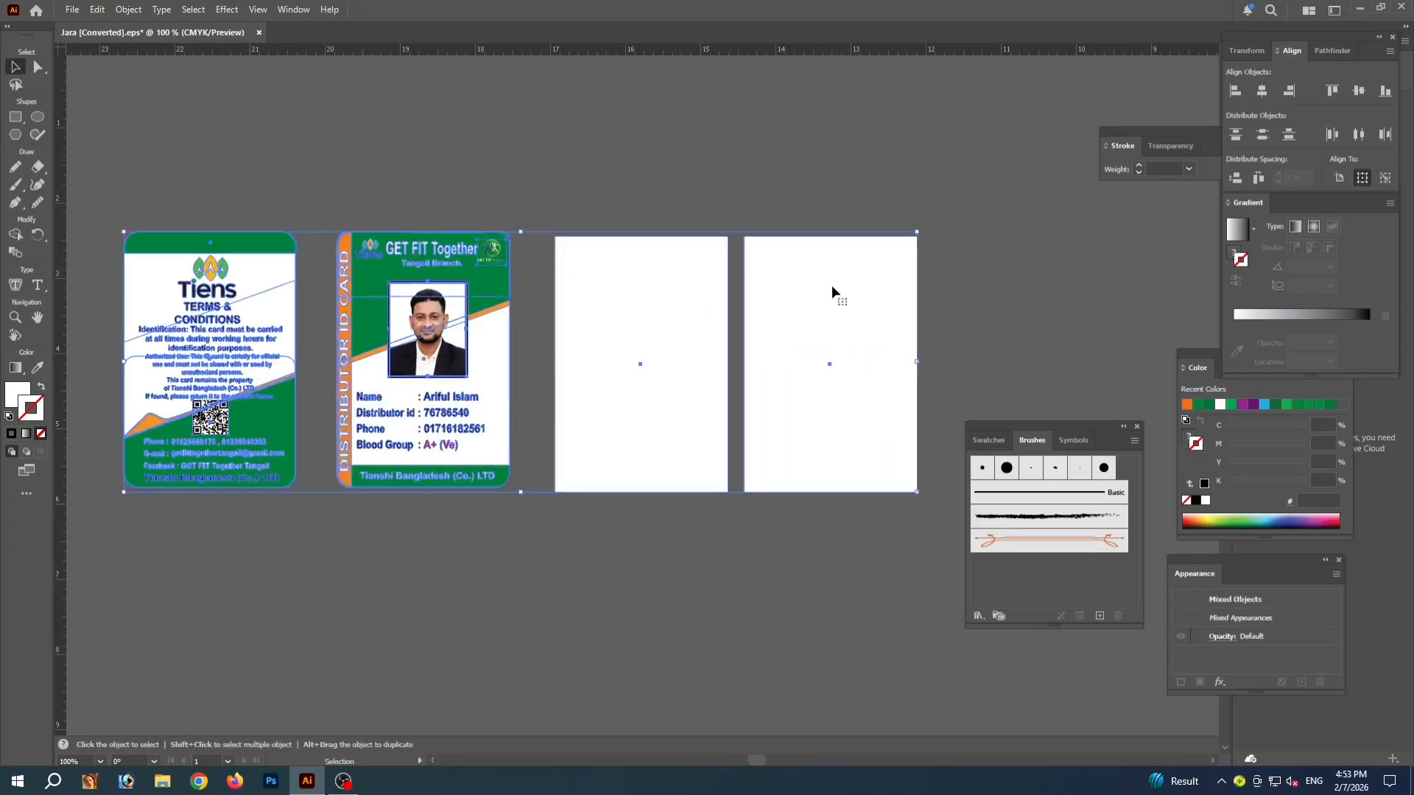
click(1360, 93)
click(832, 147)
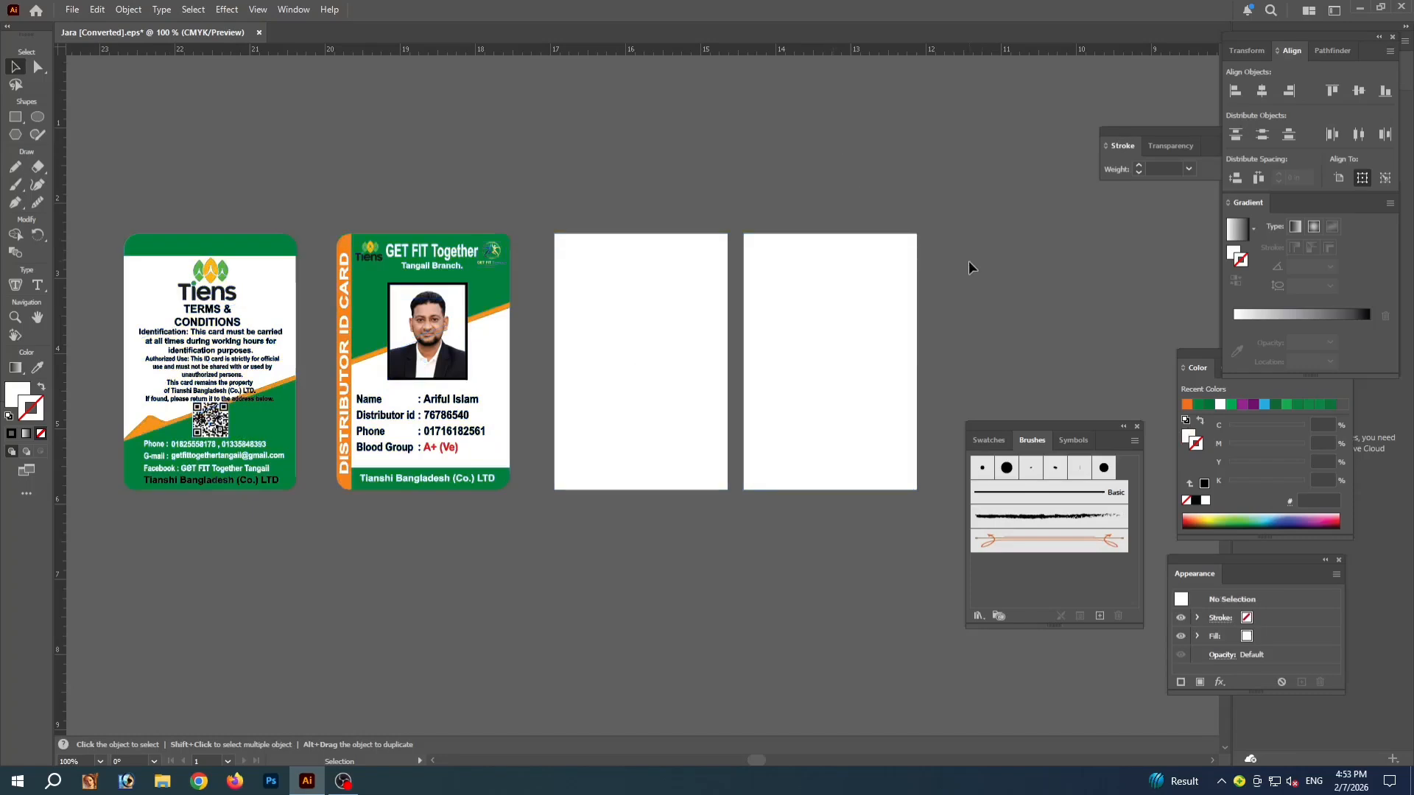
Copy the first blank card in place and shorten the copy to a thin strip along the card's bottom edge
click(656, 313)
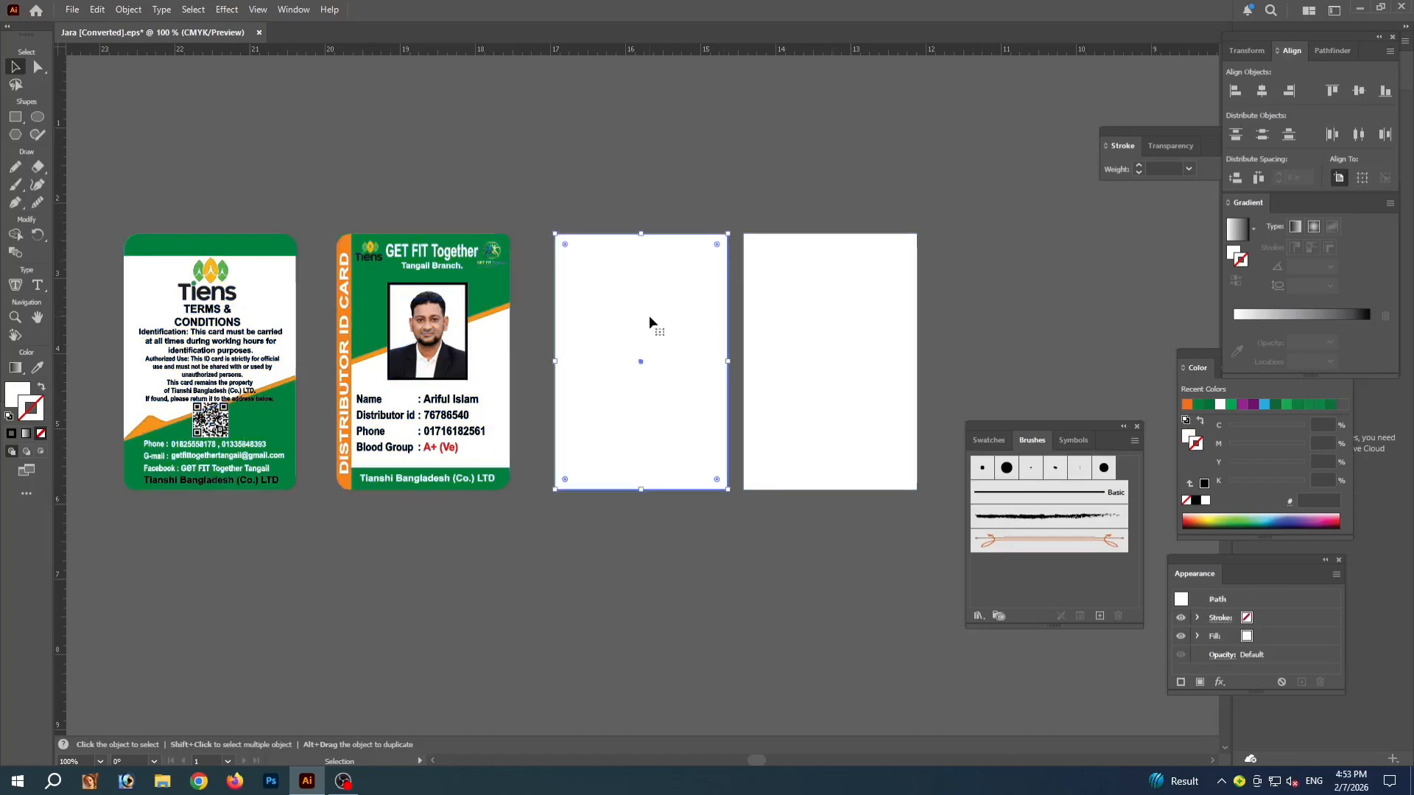
key(a)
key(v)
key(a)
key(v)
drag(641, 236, 669, 471)
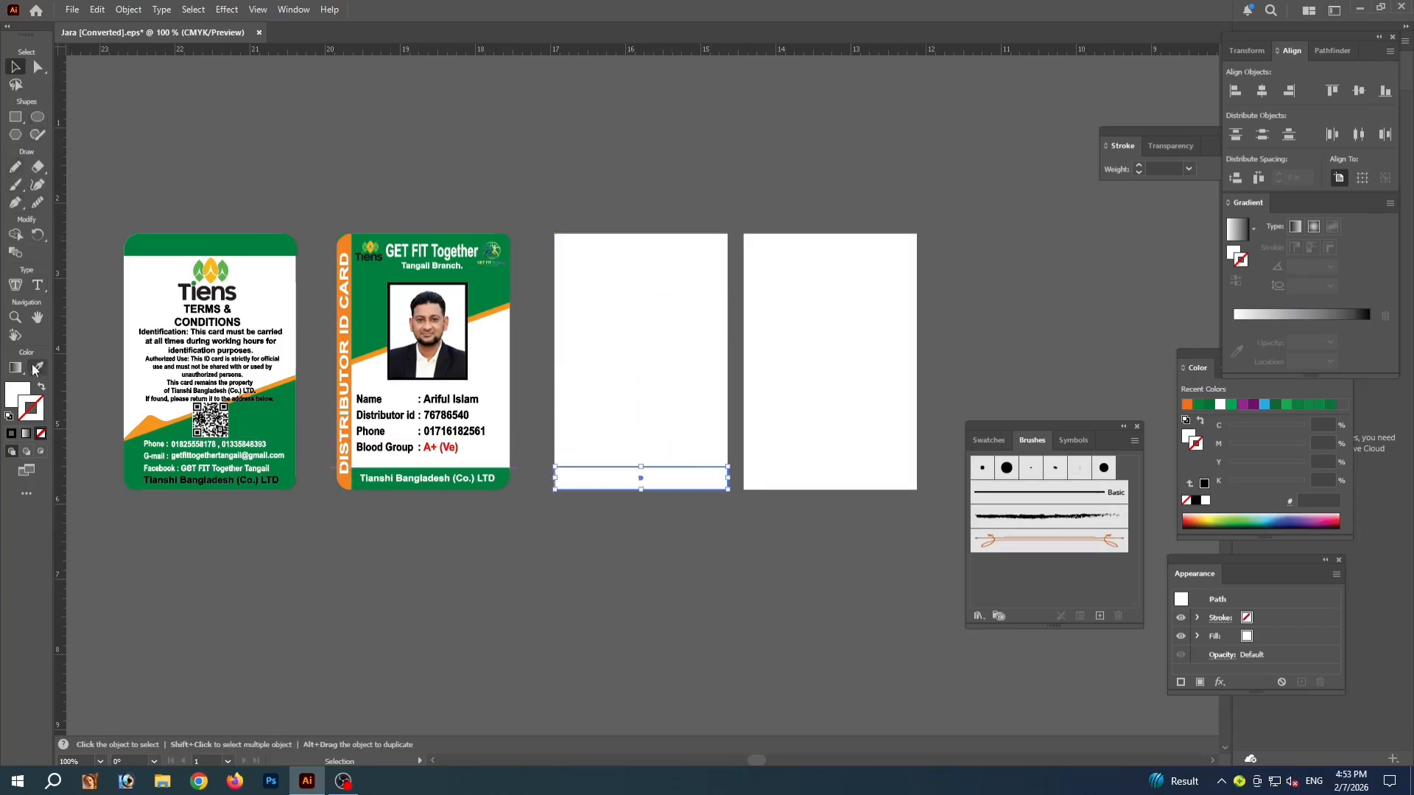
Fill the thin bottom strip with dark green 036534
click(16, 393)
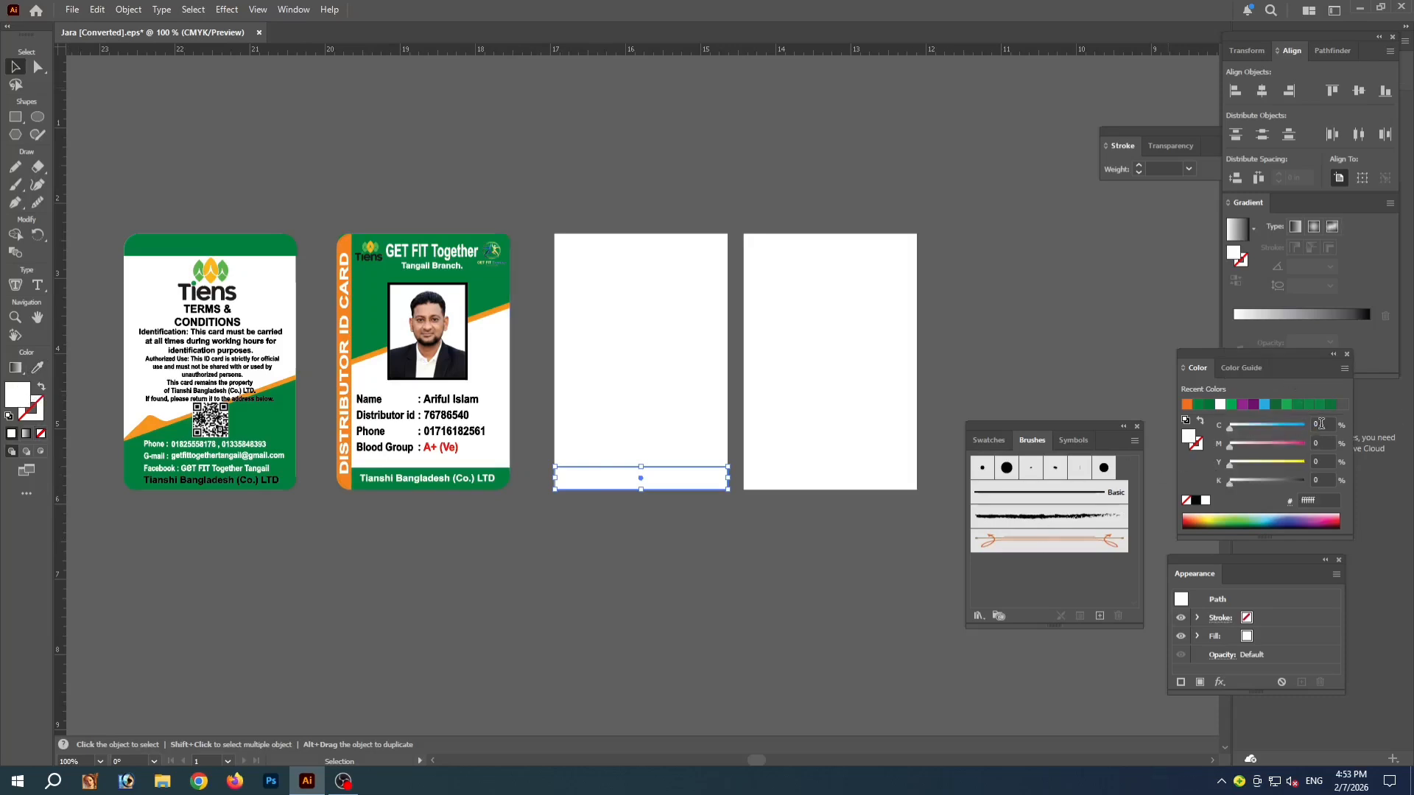
click(1279, 407)
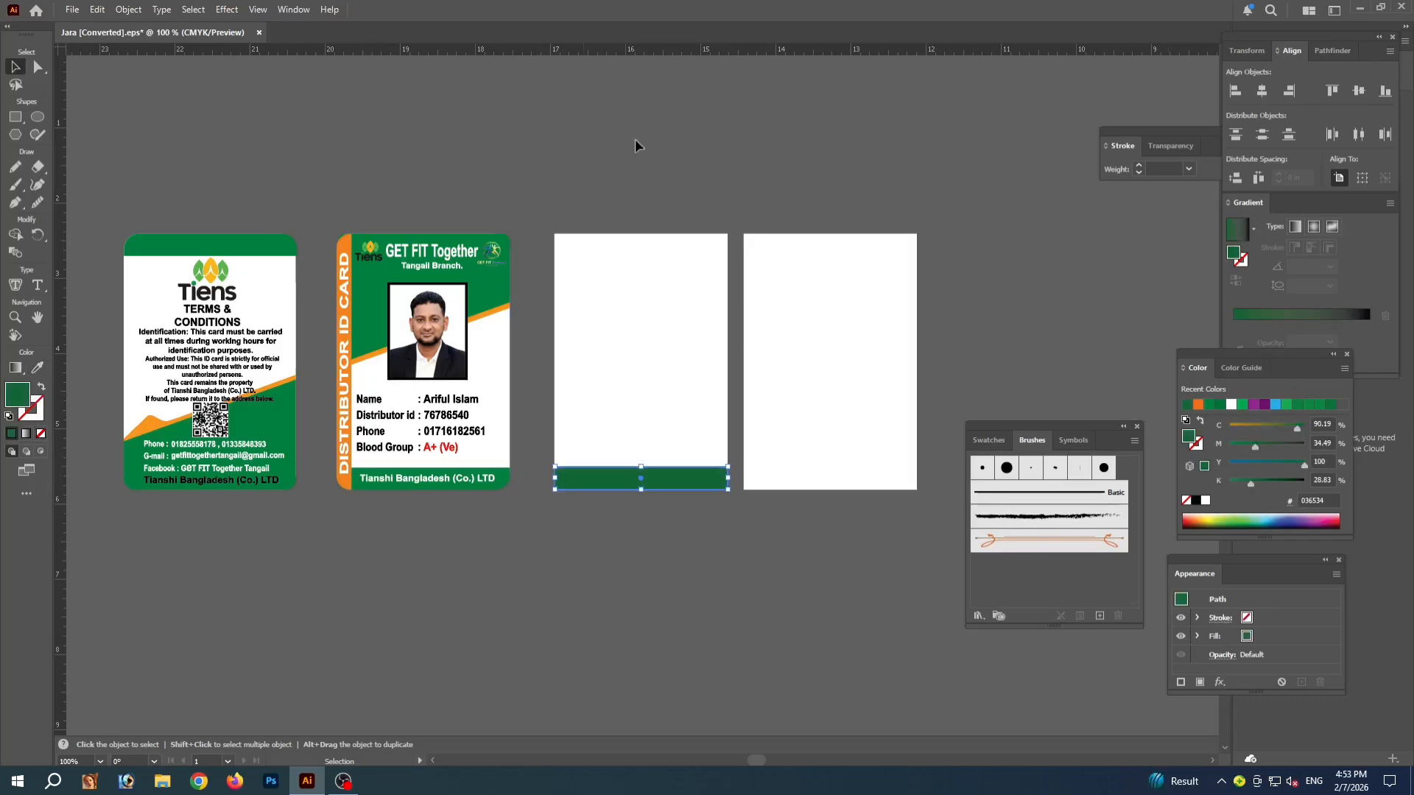
click(669, 142)
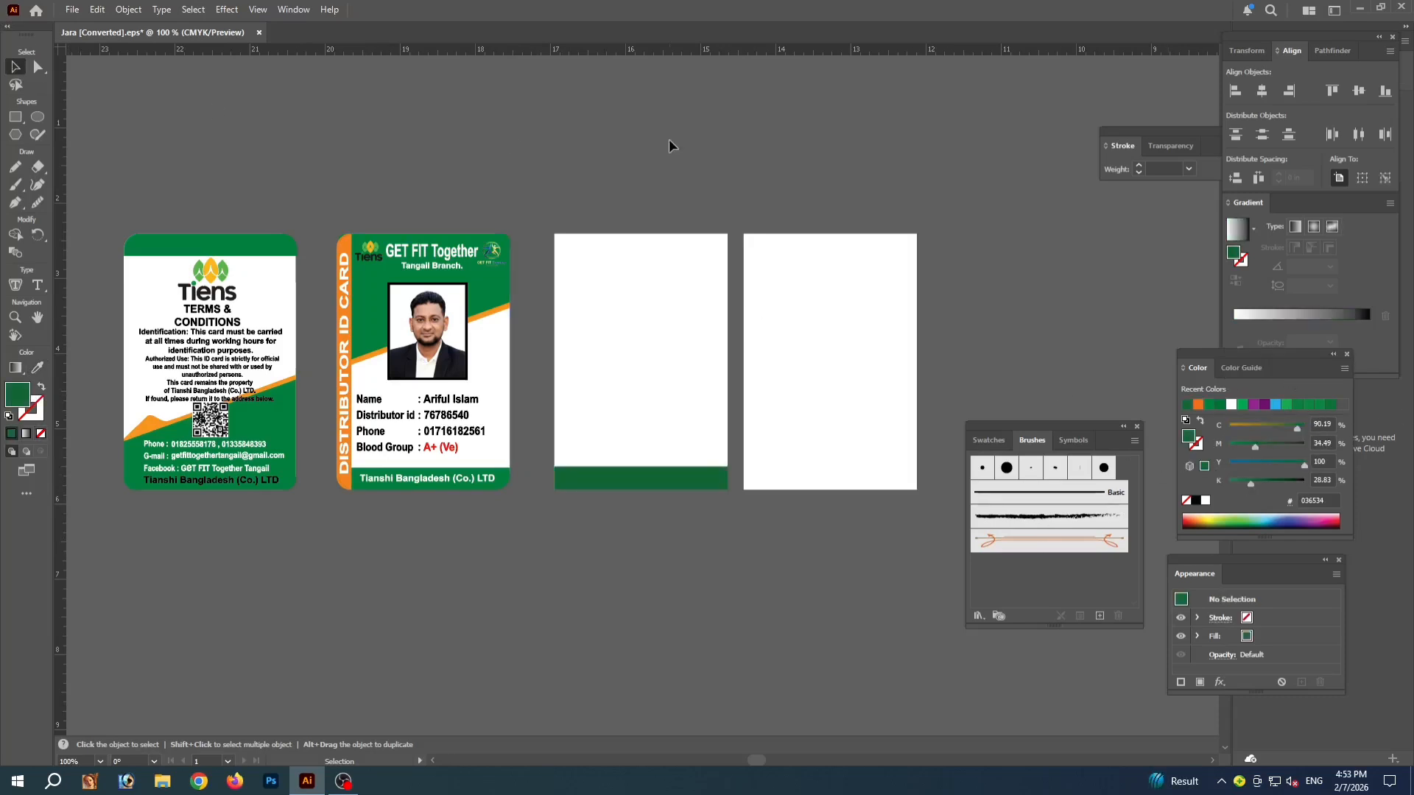
Copy the first blank card in place, narrow the copy to a vertical strip along its left edge, and fill it orange d9823b
click(647, 403)
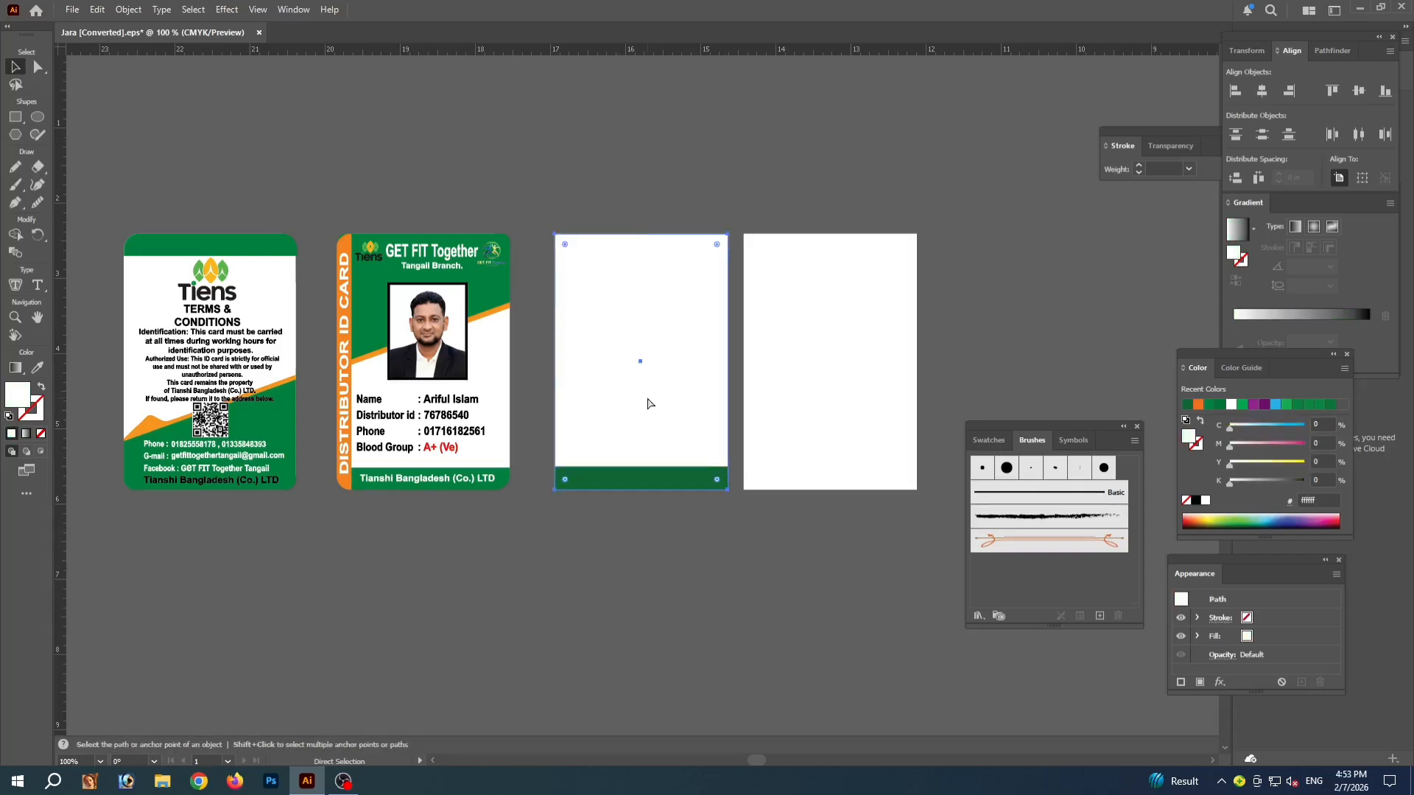
drag(728, 362, 574, 442)
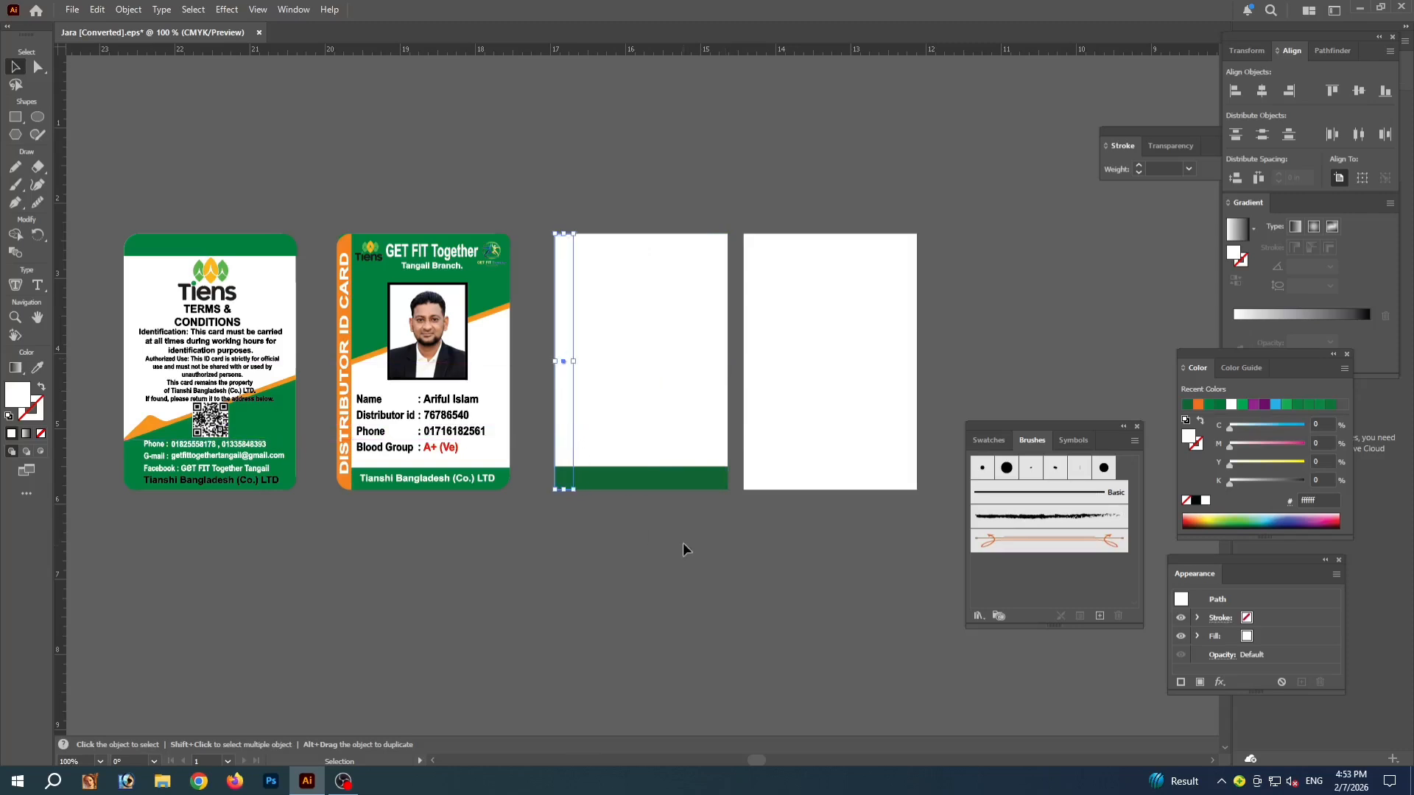
click(1198, 406)
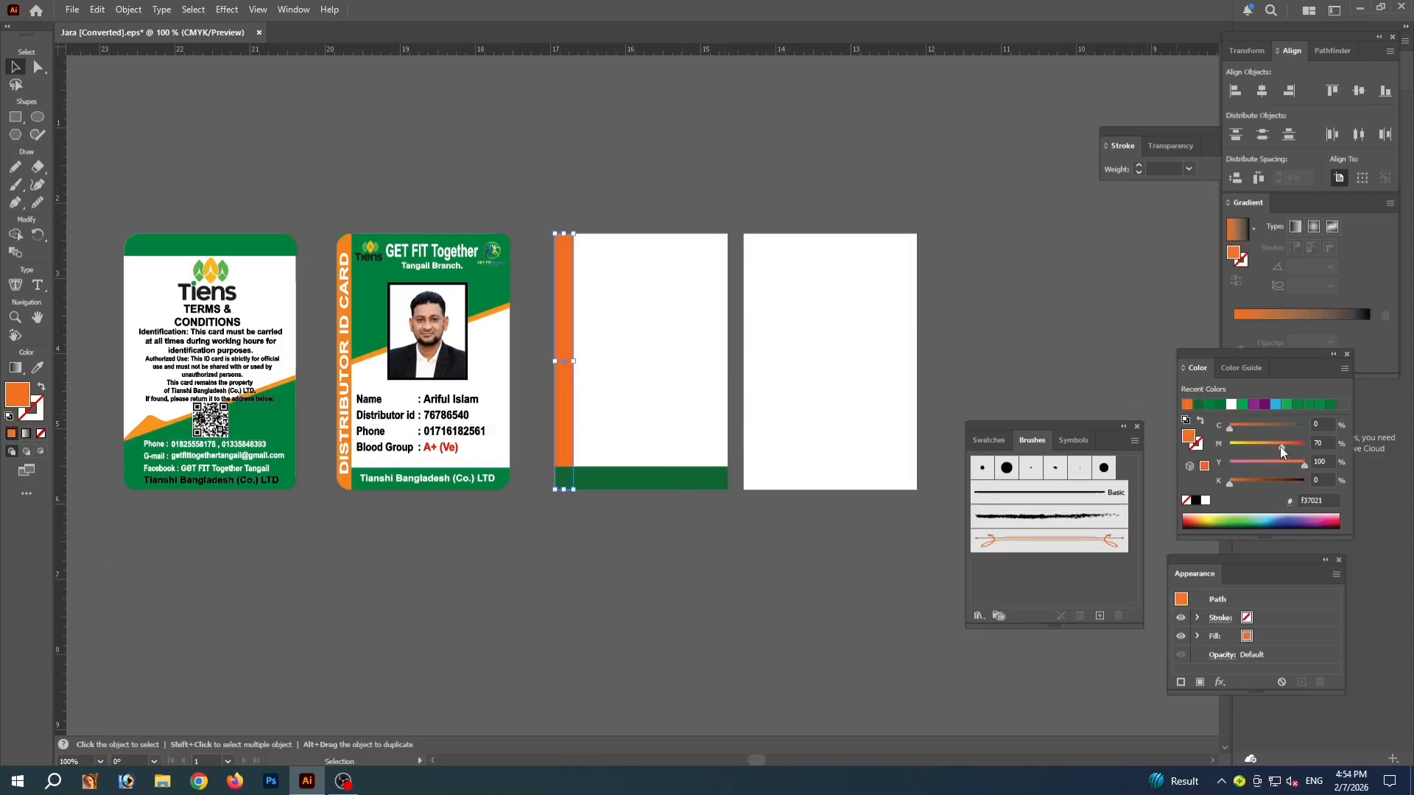
drag(1301, 465, 1297, 467)
drag(1230, 428, 1271, 448)
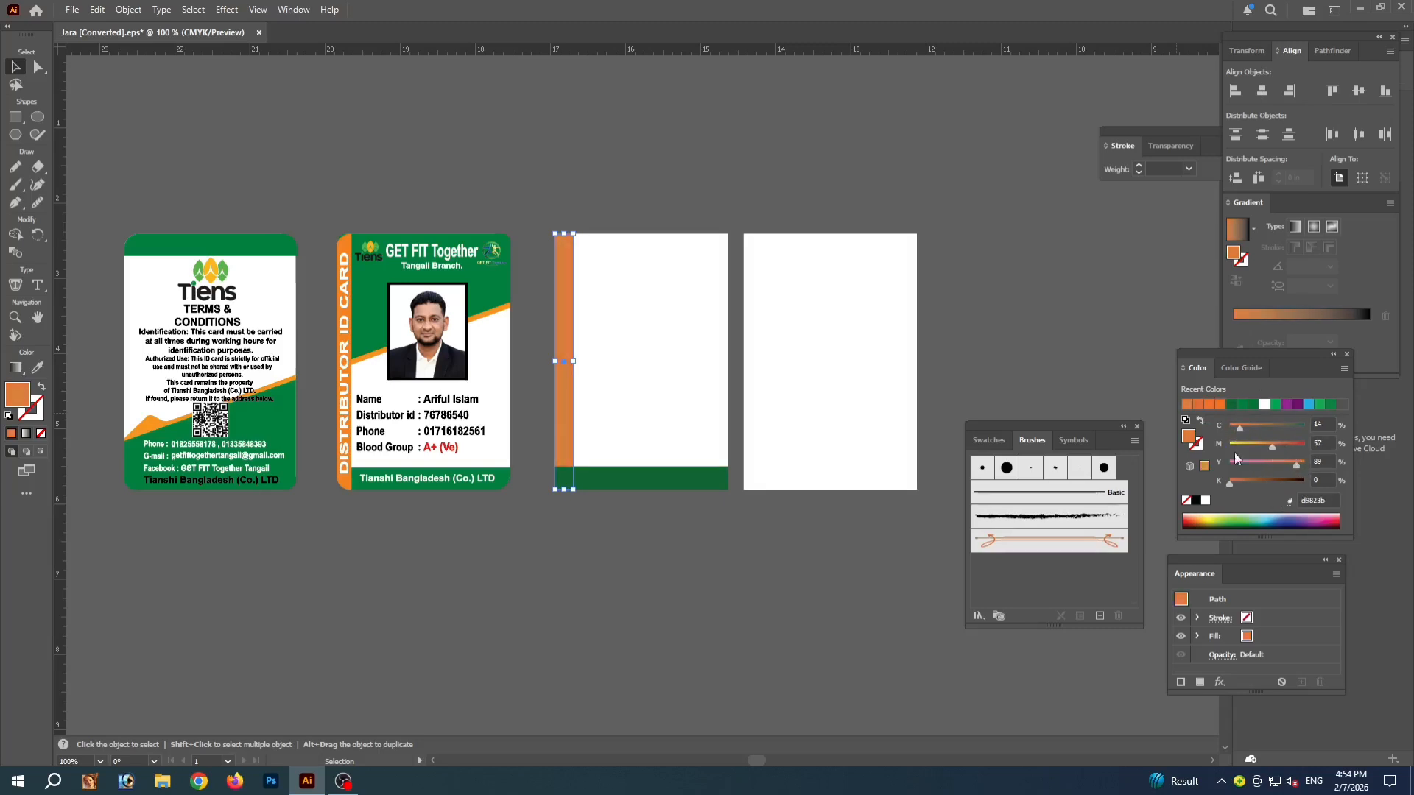
click(582, 160)
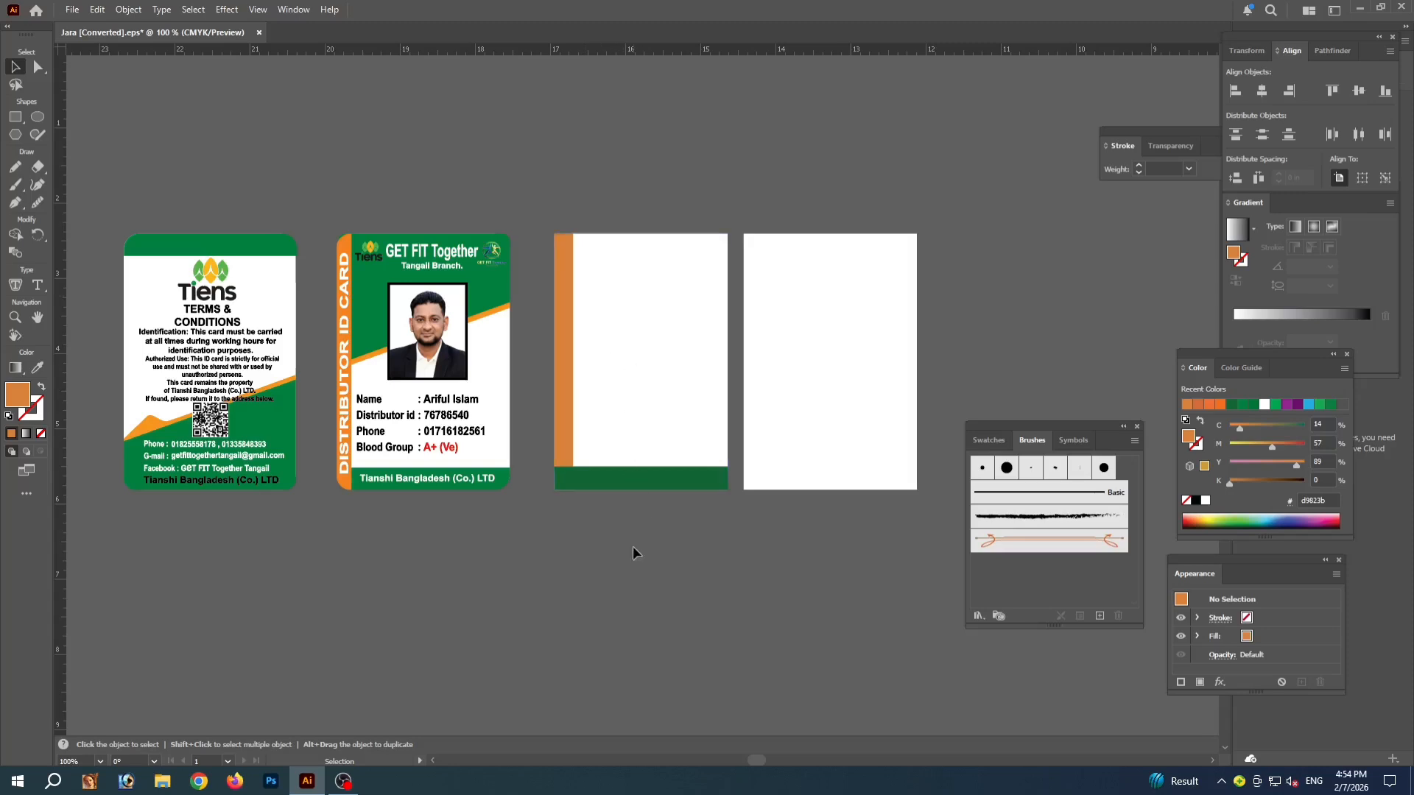
key(ctrl+plus)
drag(626, 565, 661, 593)
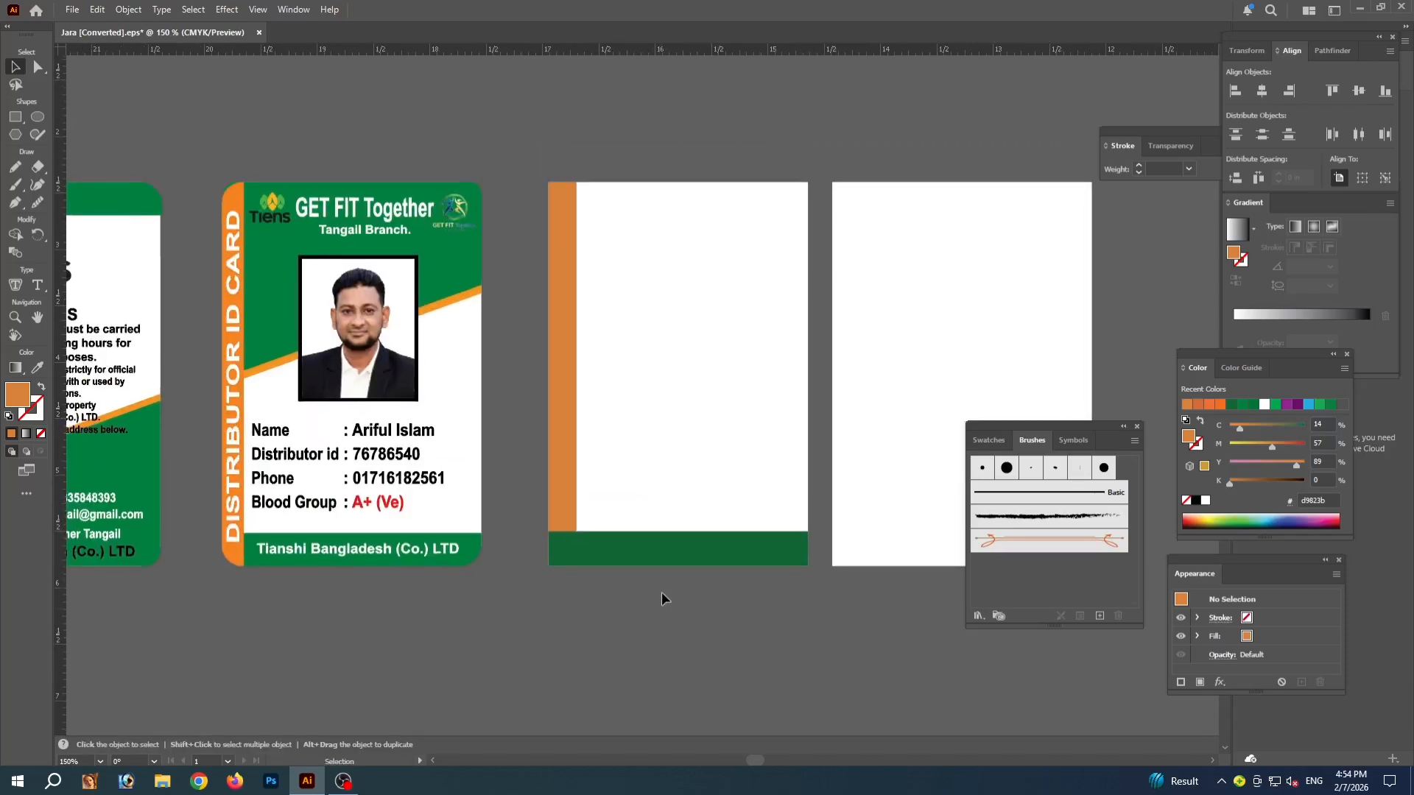
key(a)
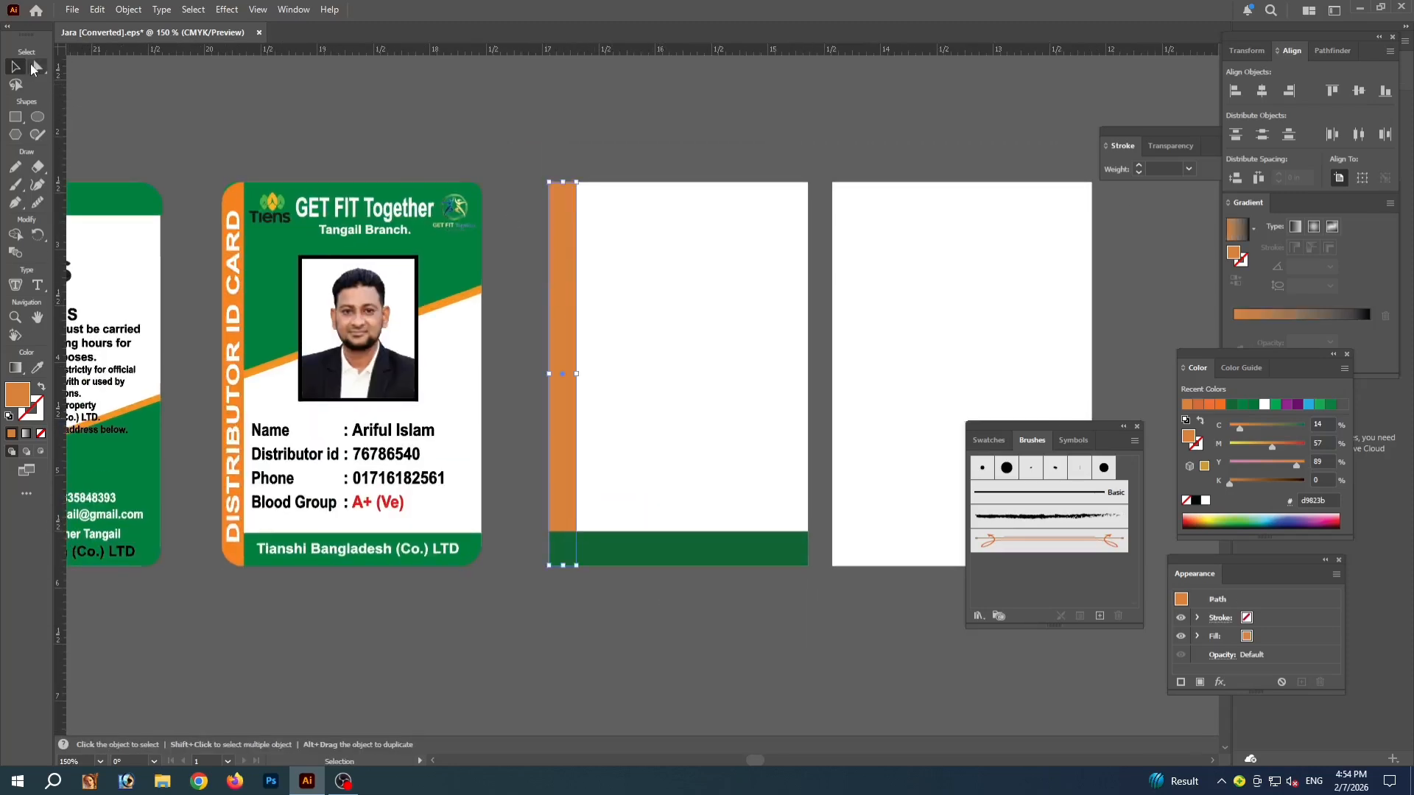
click(560, 209)
drag(558, 192, 566, 203)
key(v)
key(ctrl+z)
key(ctrl+z)
key(ctrl+z)
key(ctrl+z)
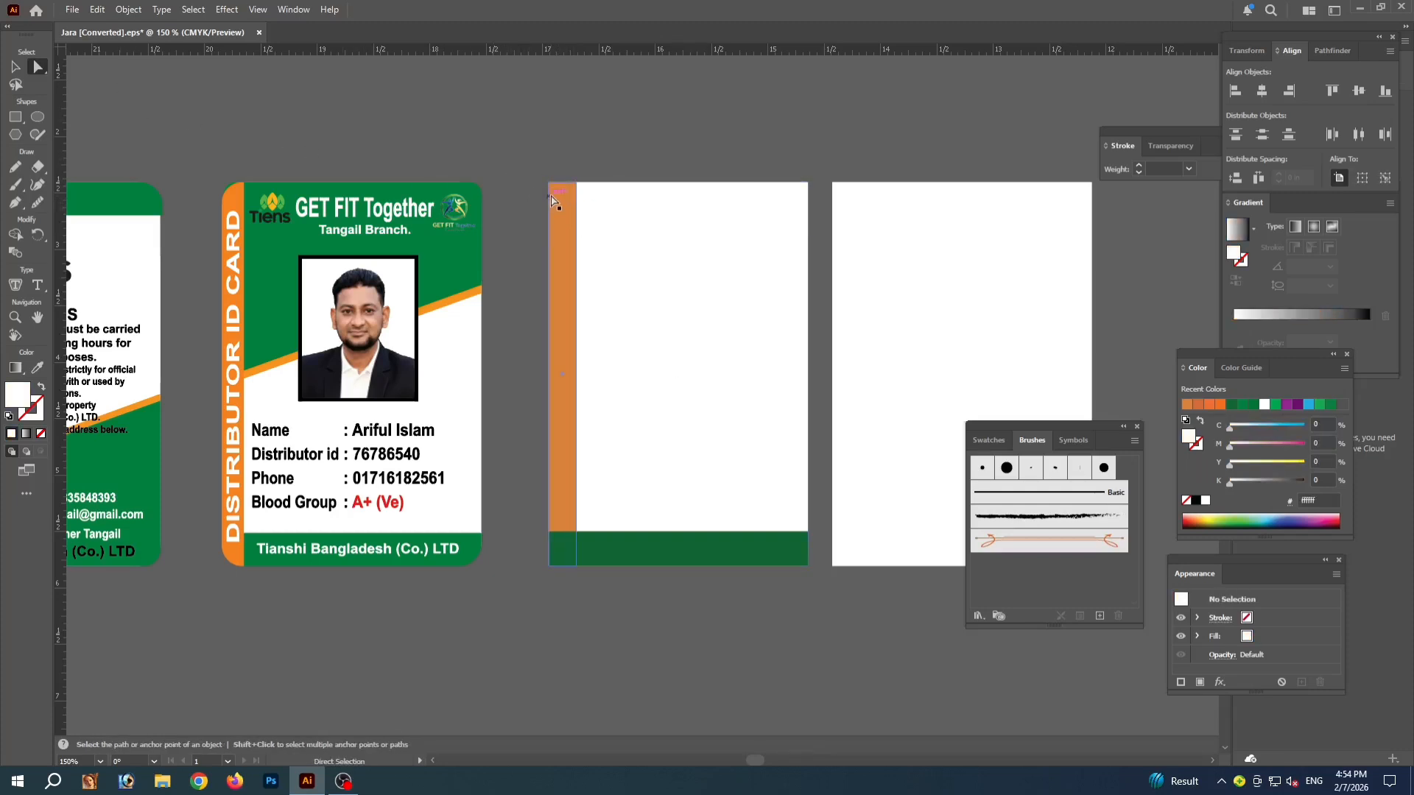
click(562, 249)
click(490, 174)
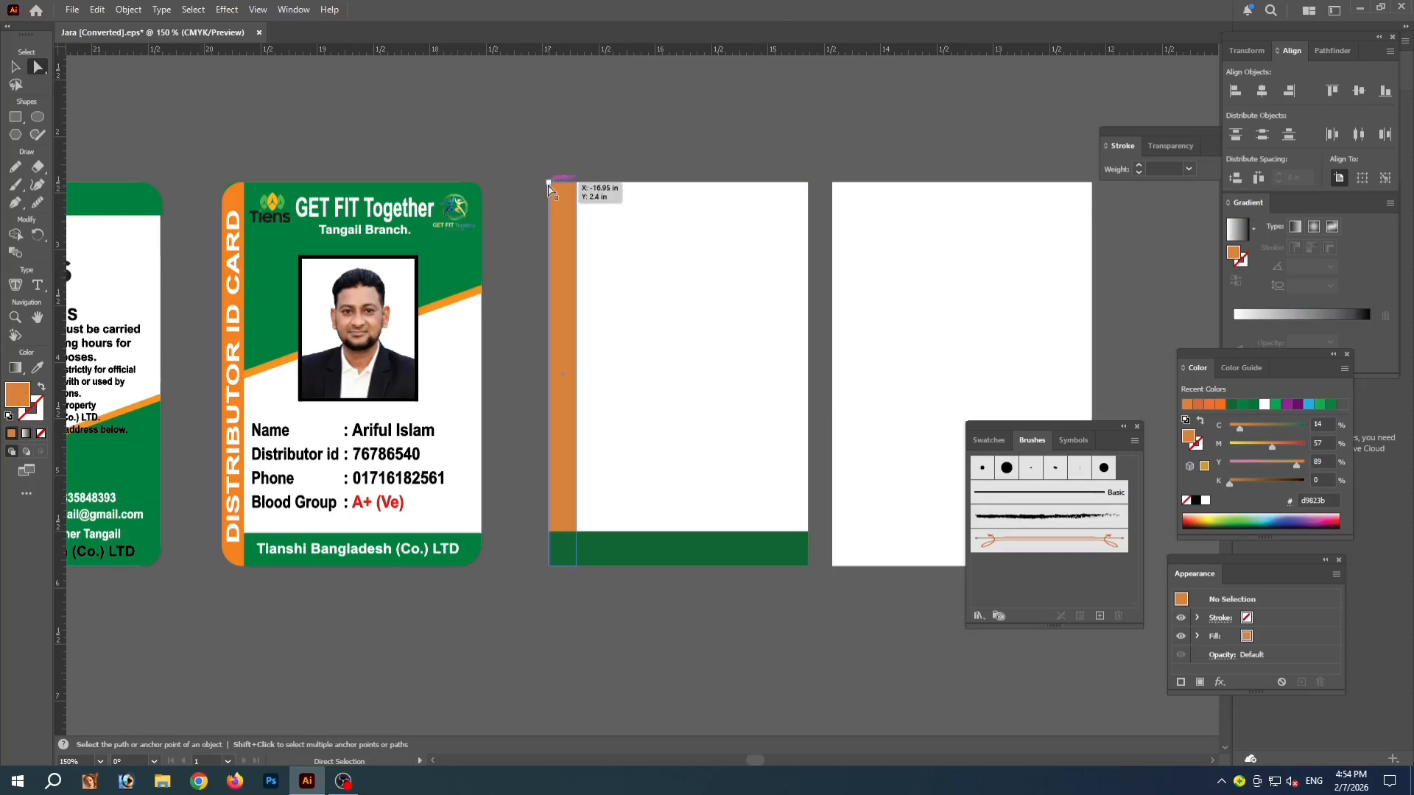
click(550, 184)
click(534, 187)
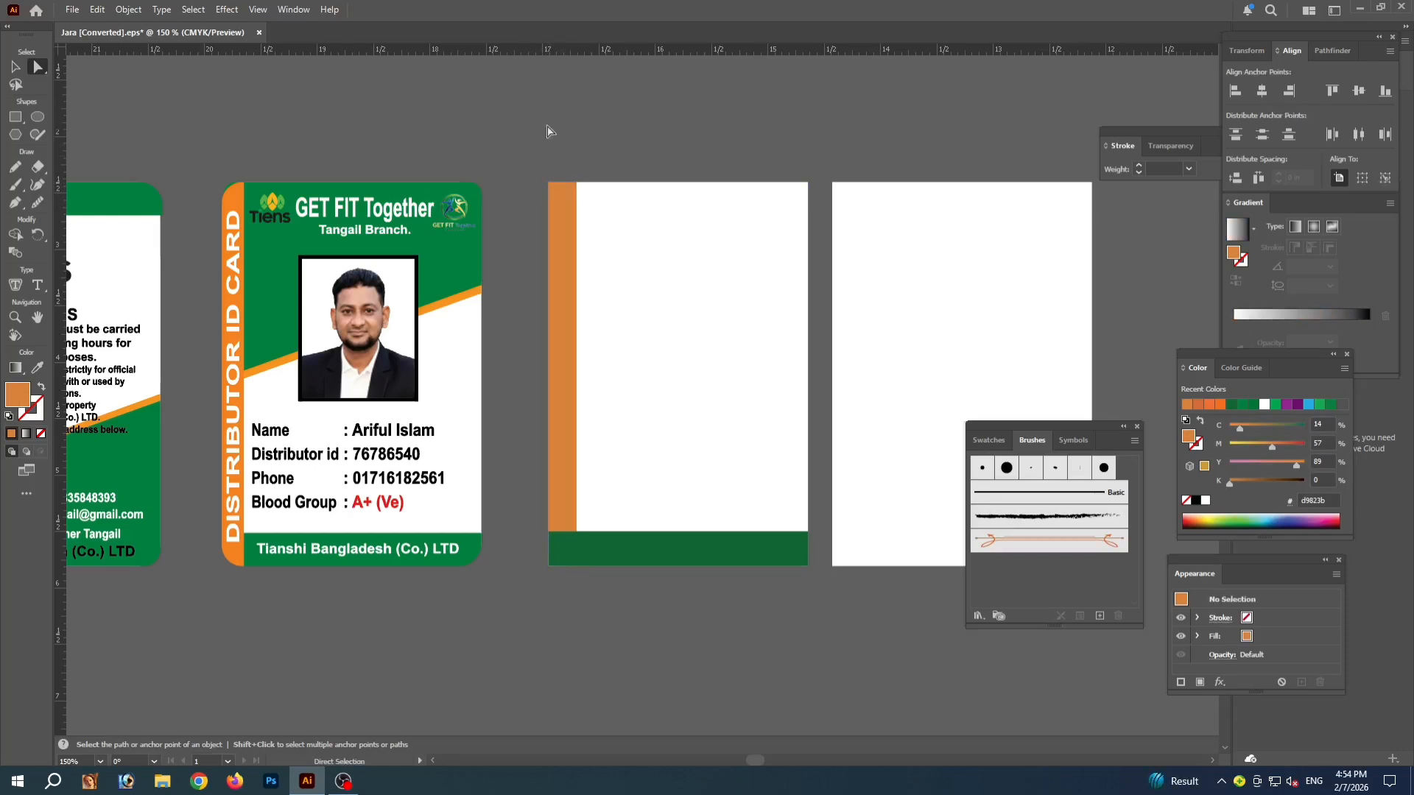
click(678, 370)
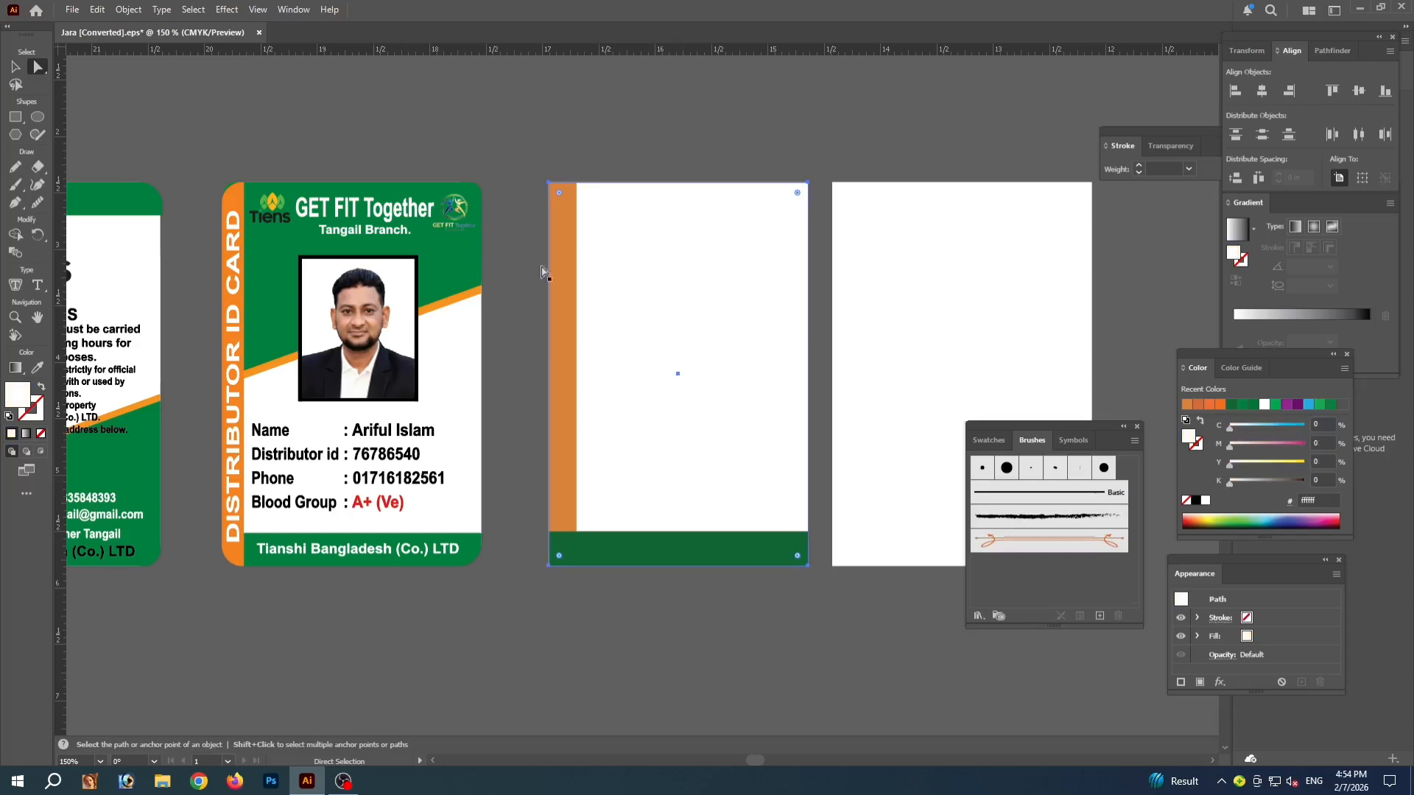
key(v)
click(513, 121)
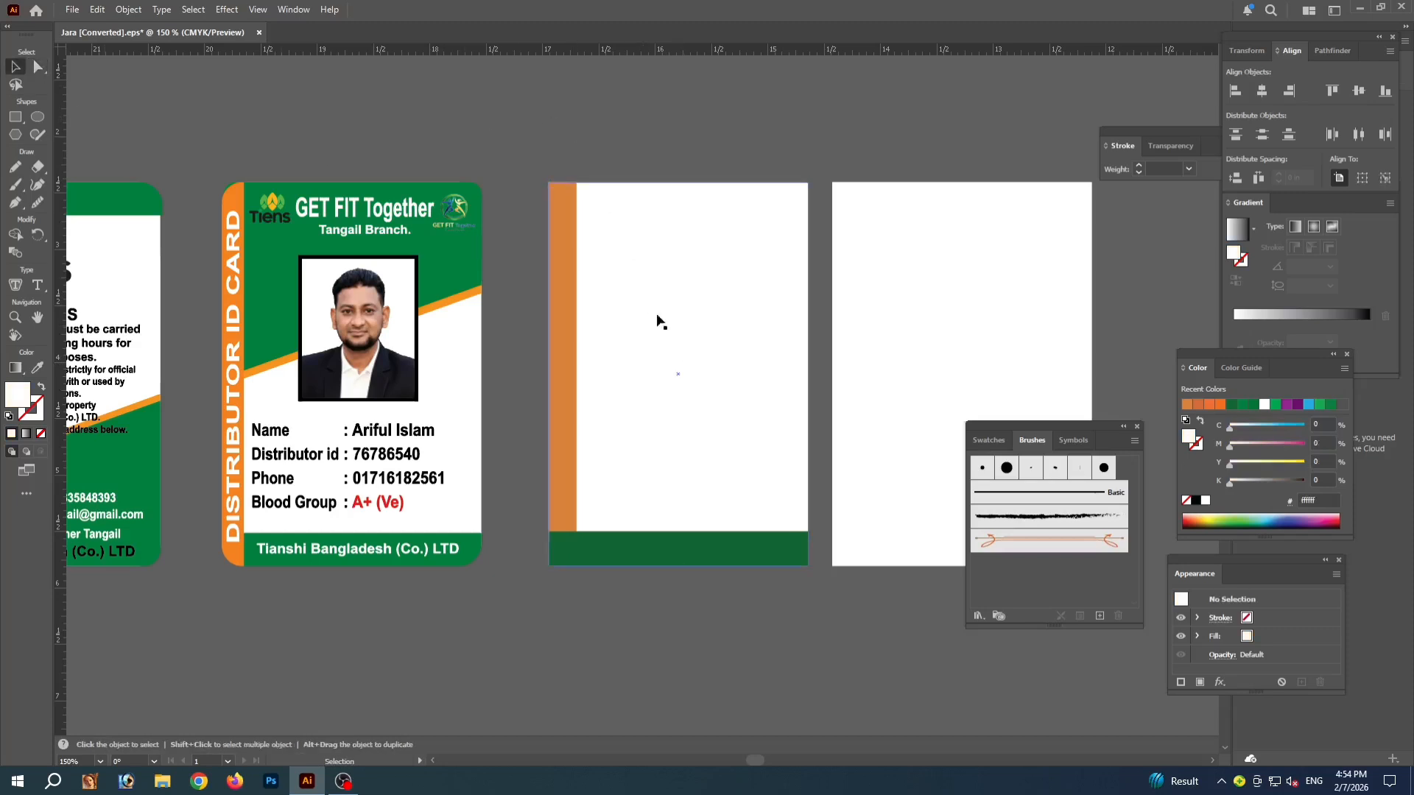
Copy the first blank card in place and shorten the copy to roughly the card's upper half
click(678, 346)
click(646, 125)
click(699, 416)
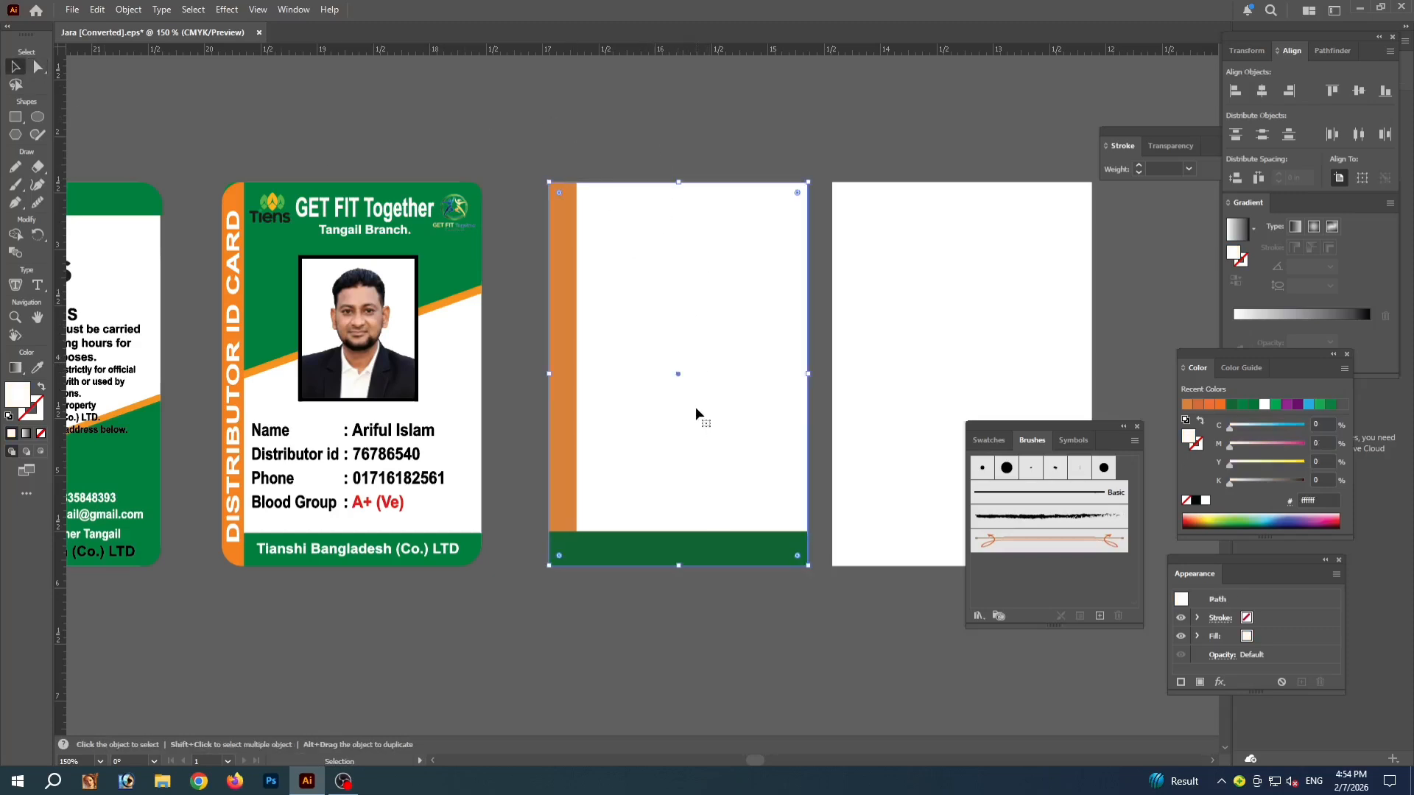
key(a)
key(v)
drag(678, 567, 666, 380)
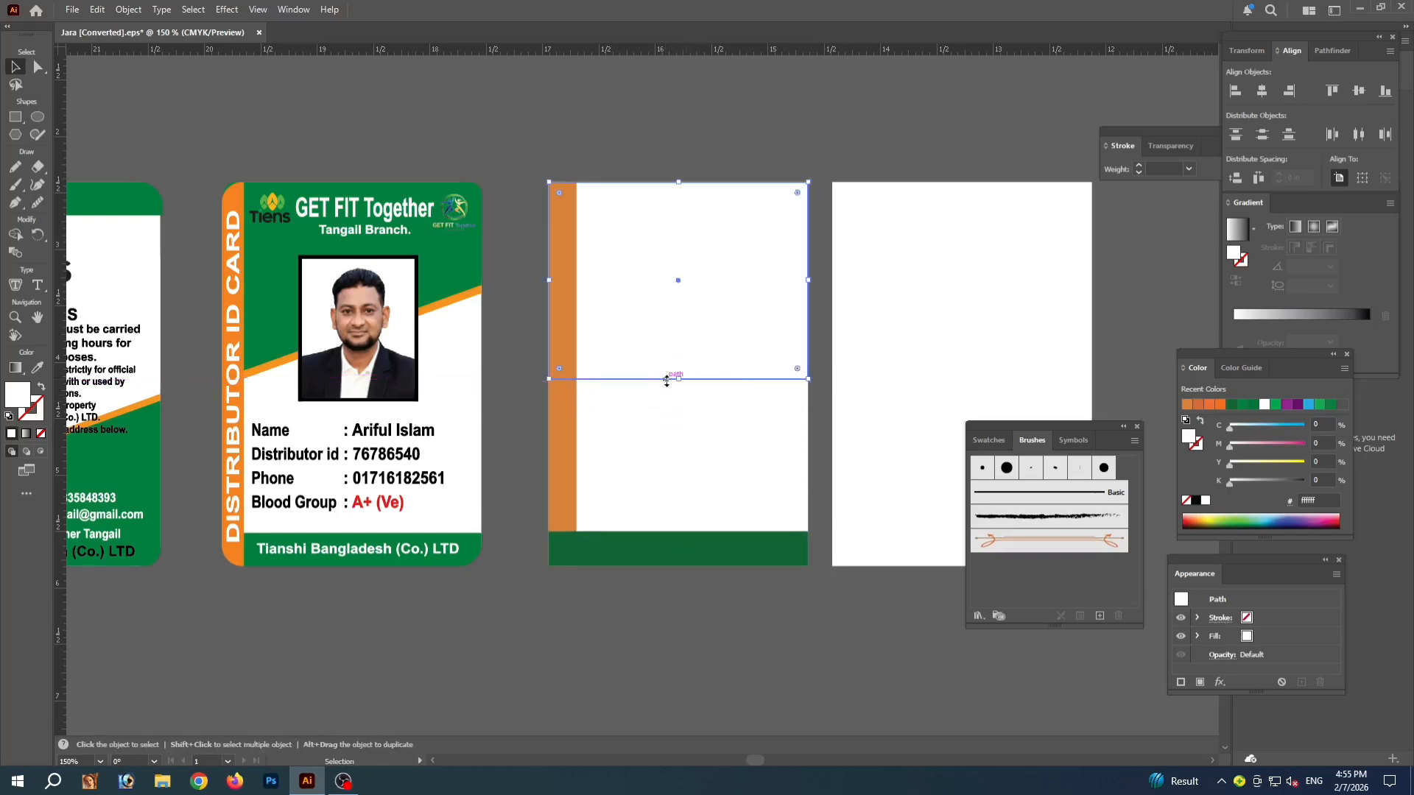
click(387, 119)
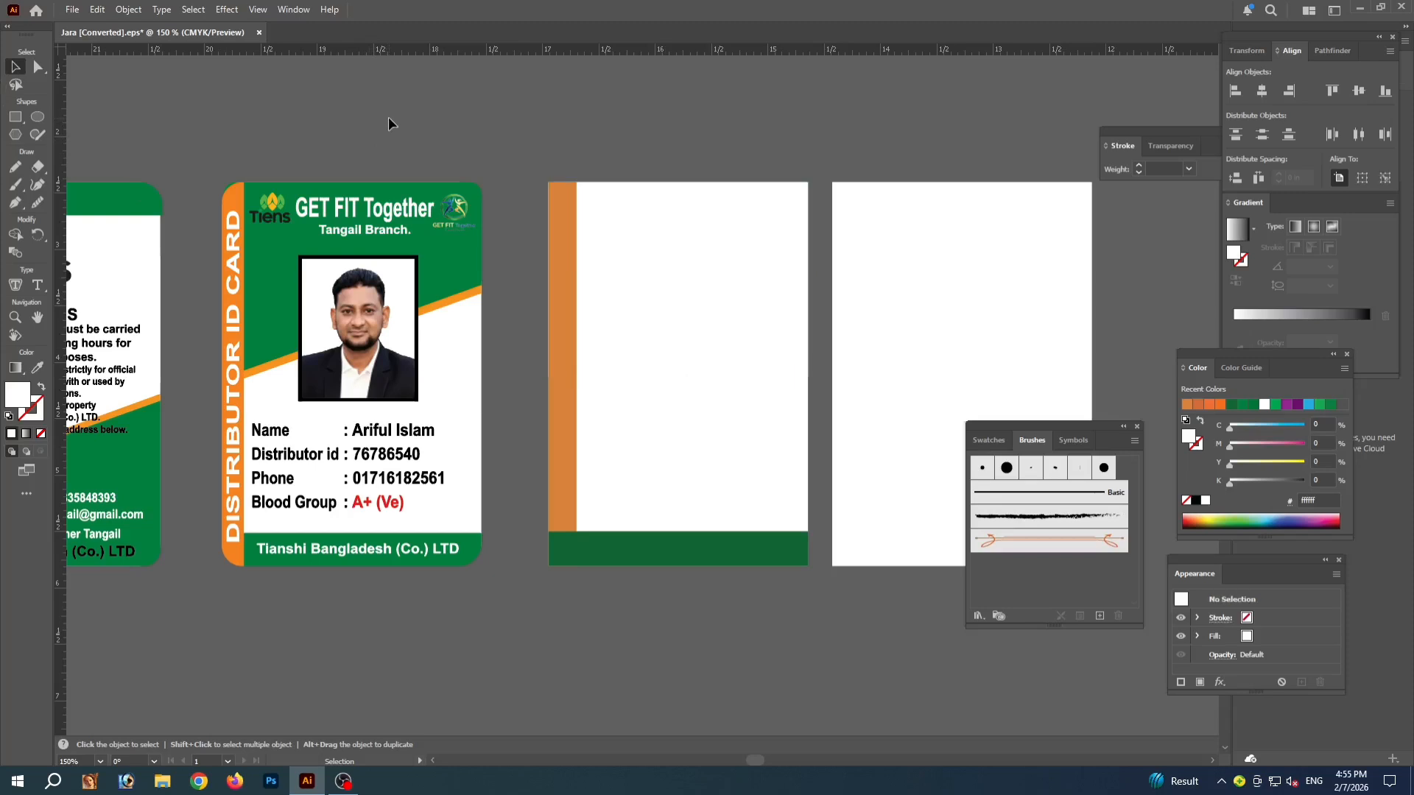
Fill the upper-half rectangle with the orange sampled from the card's vertical side strip
click(661, 377)
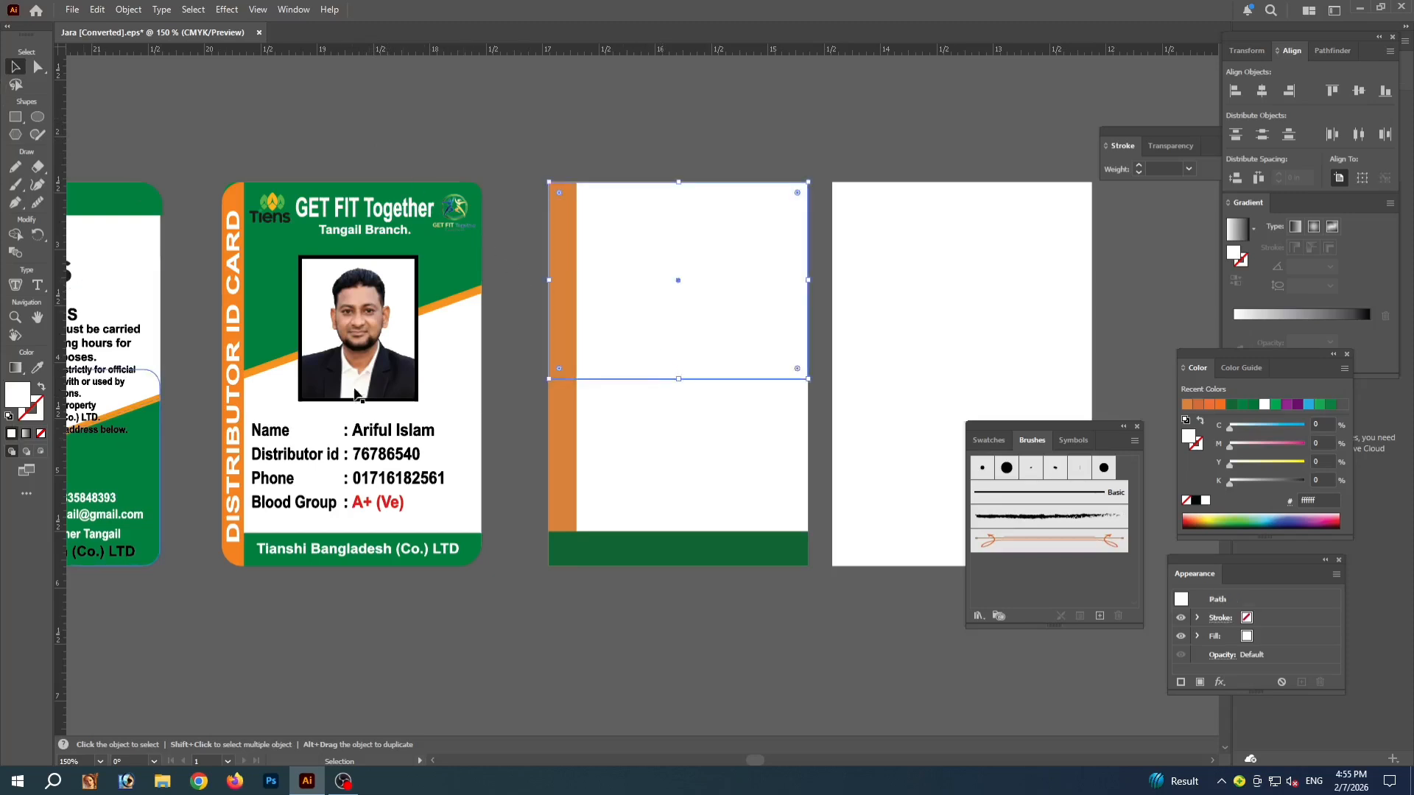
click(38, 367)
click(576, 408)
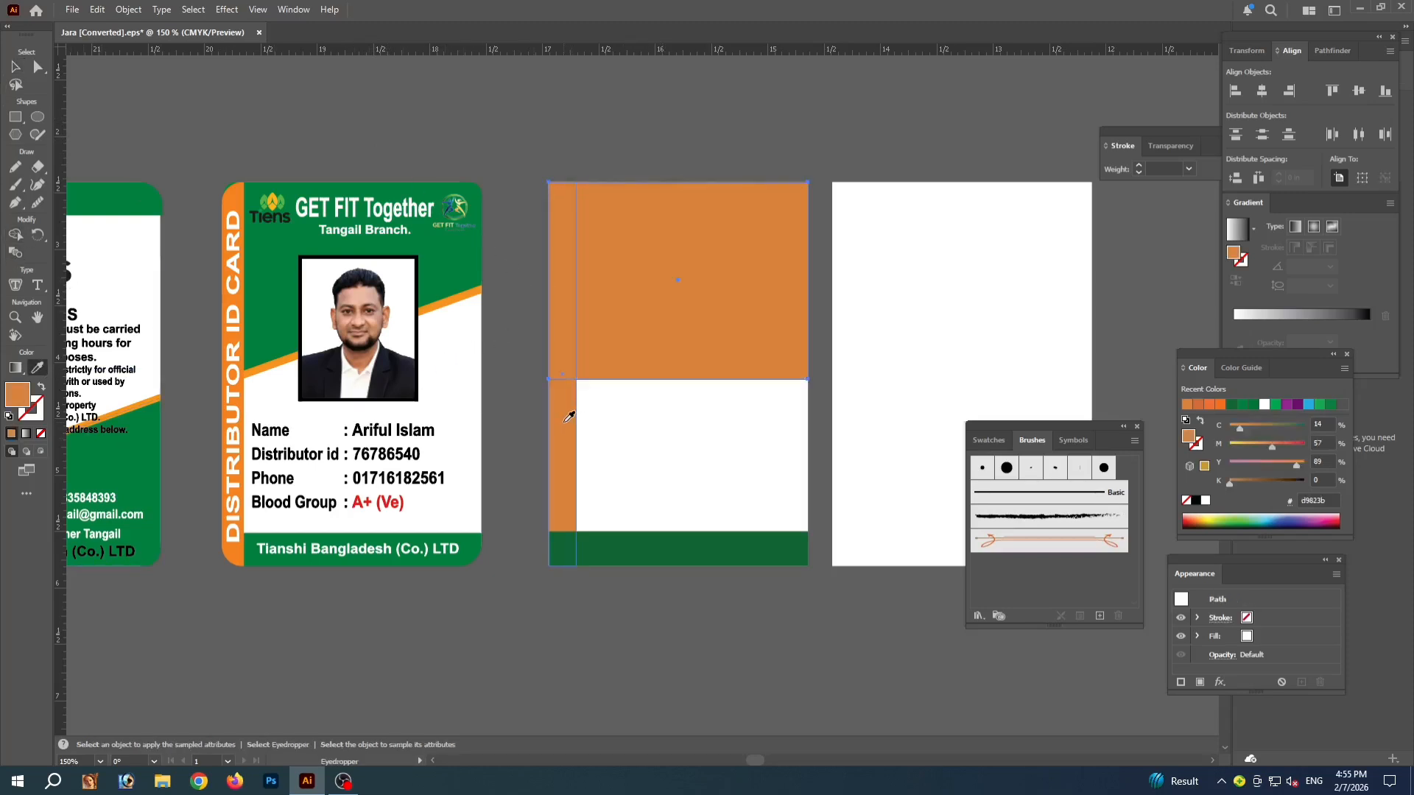
click(15, 67)
click(514, 111)
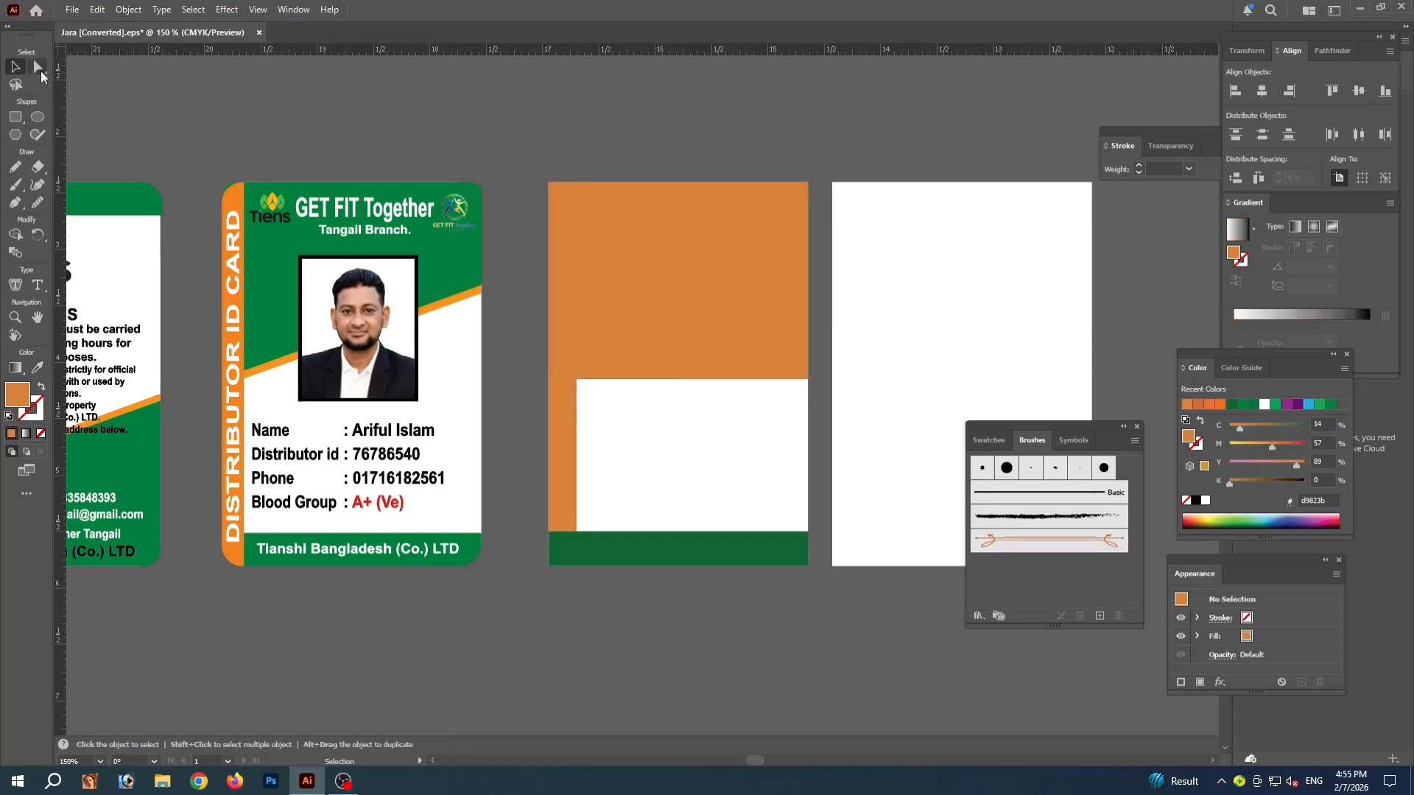
Raise the lower-right corner point of the orange upper rectangle to slant its bottom edge like the reference card
key(a)
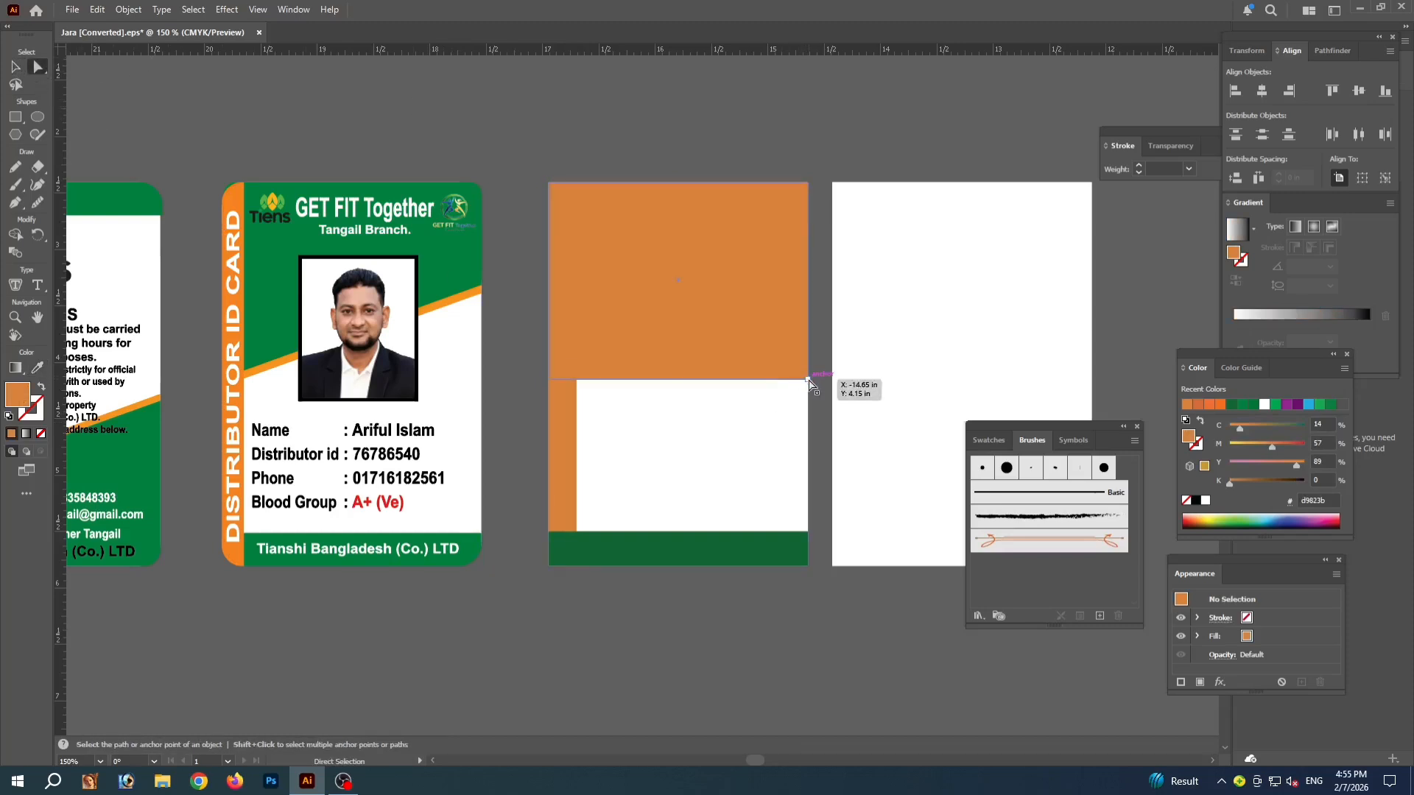
drag(808, 380, 808, 288)
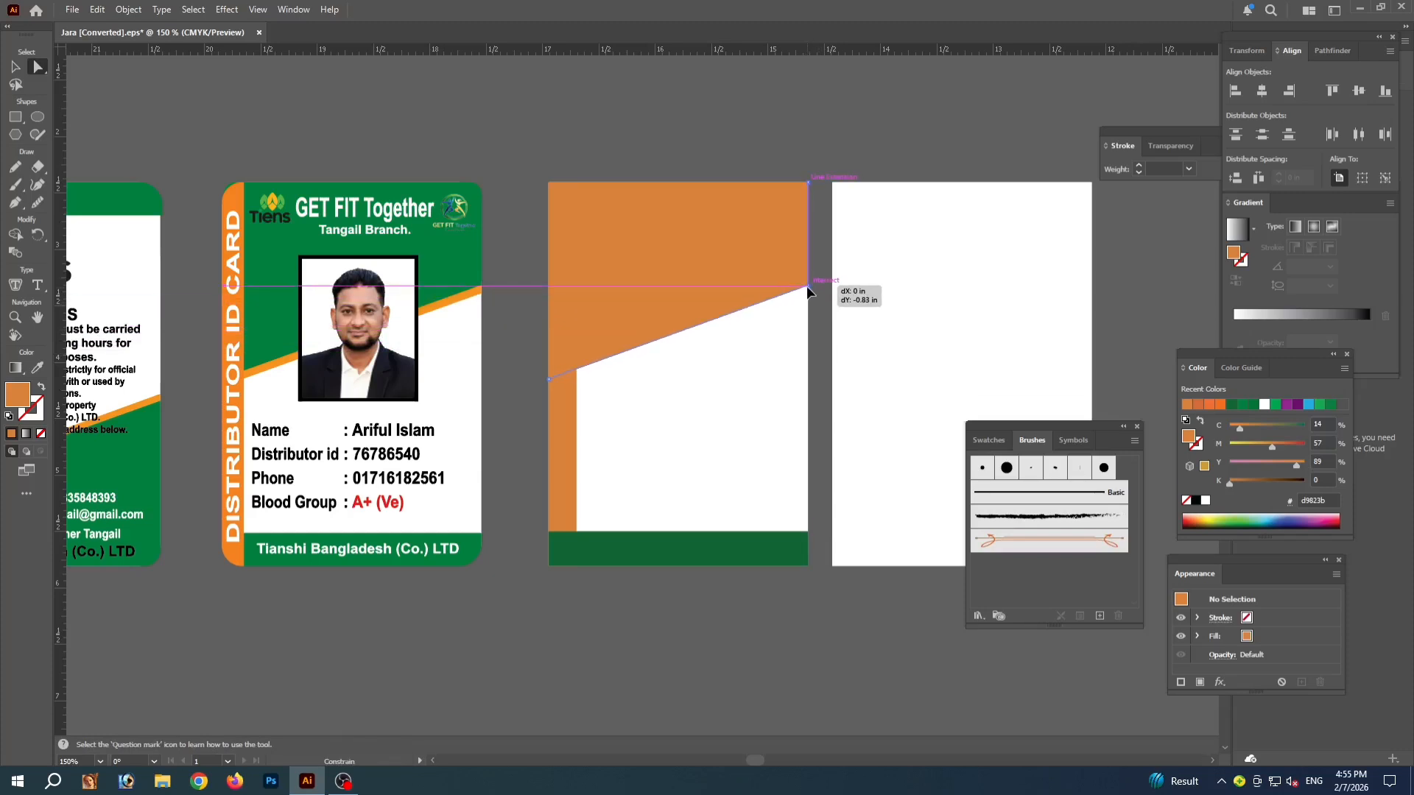
drag(808, 292, 815, 301)
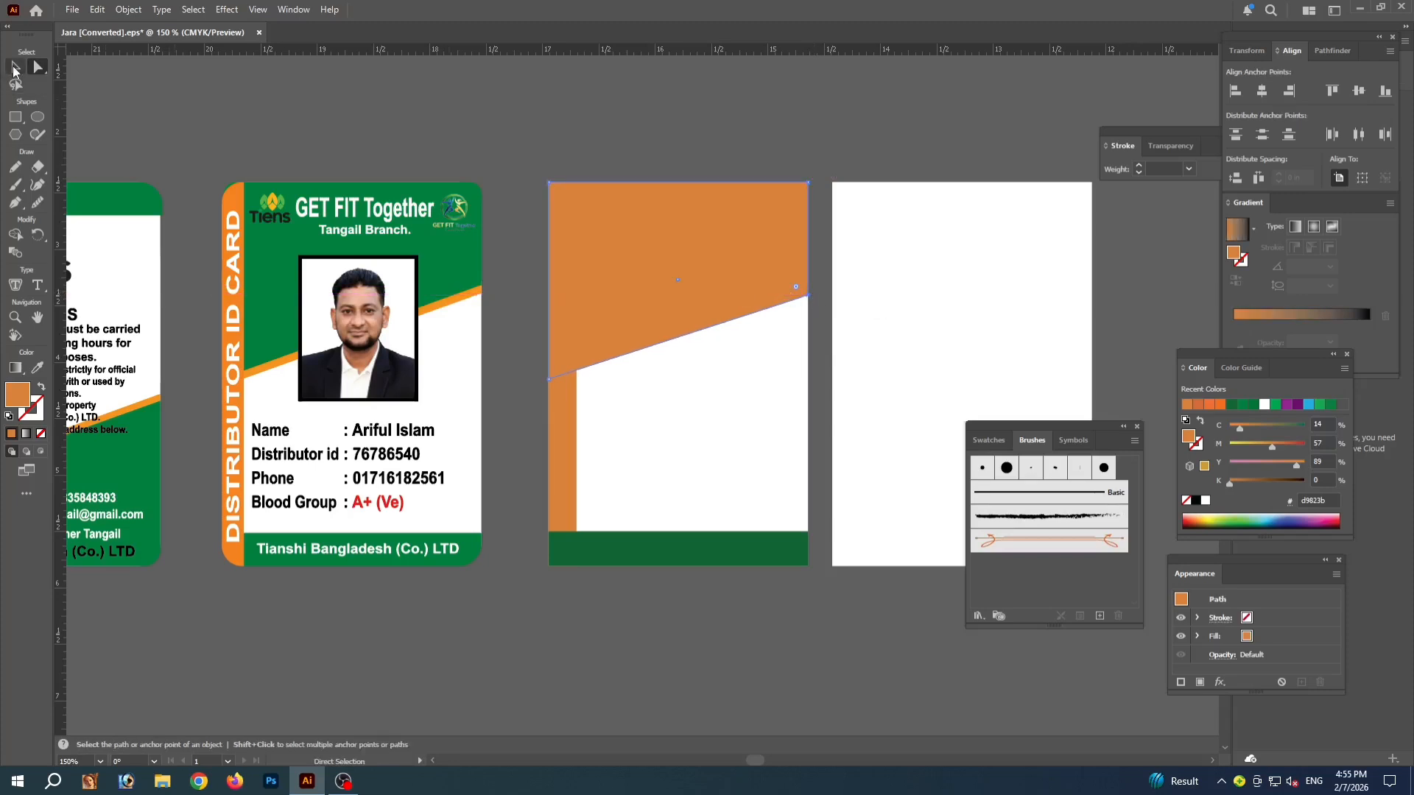
Copy the slanted orange shape in place and shorten the copy slightly from below, leaving a narrow band of the original under it
click(641, 271)
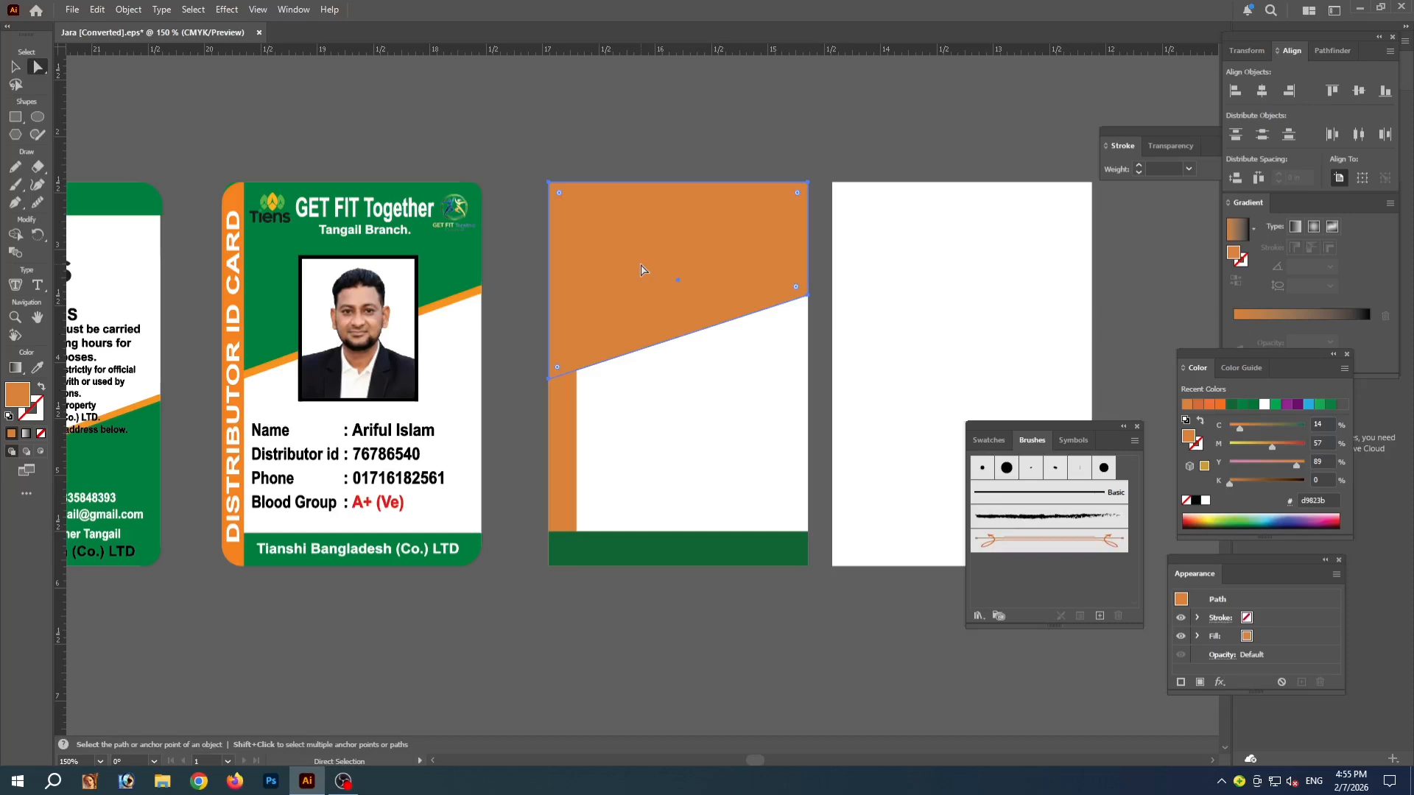
key(alt)
click(16, 67)
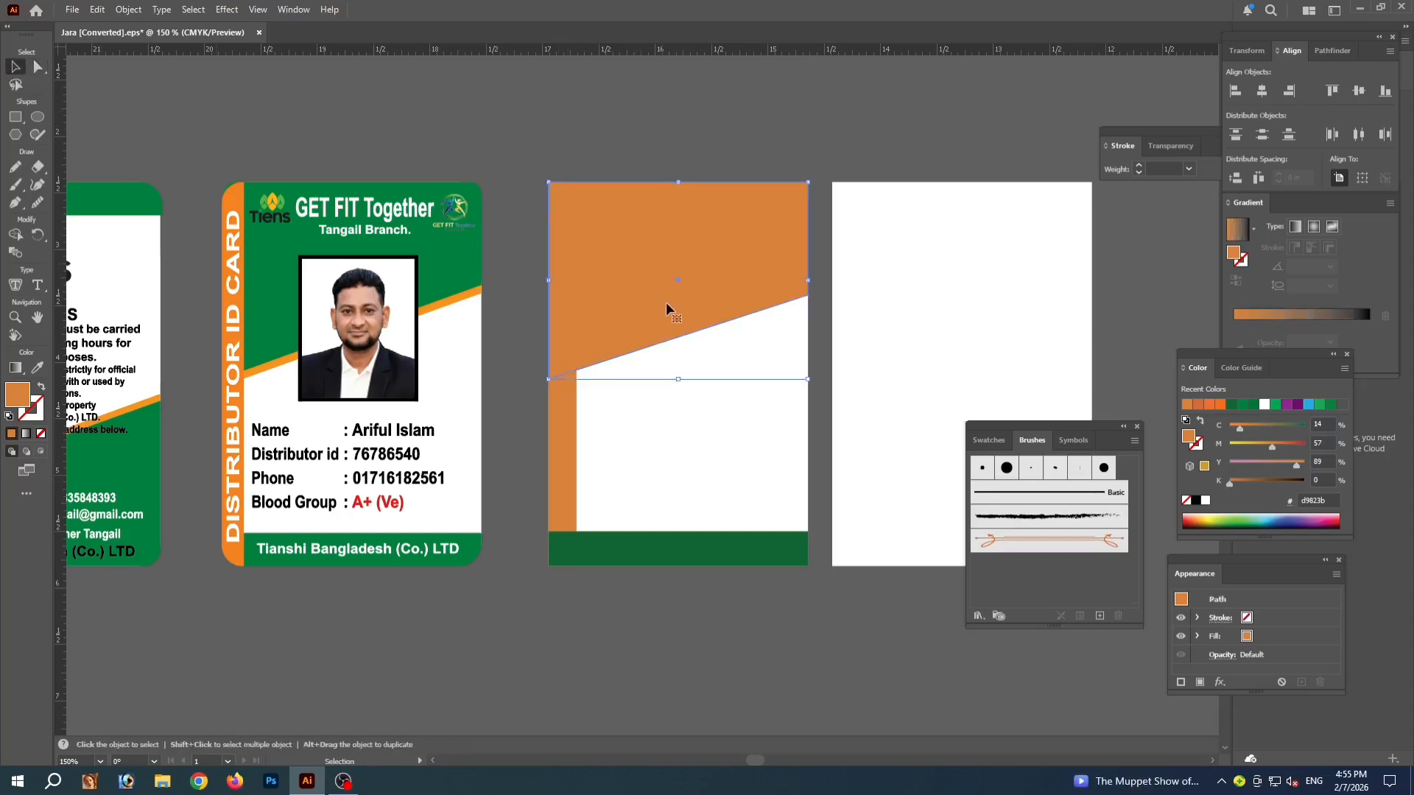
key(a)
key(v)
drag(678, 379, 678, 365)
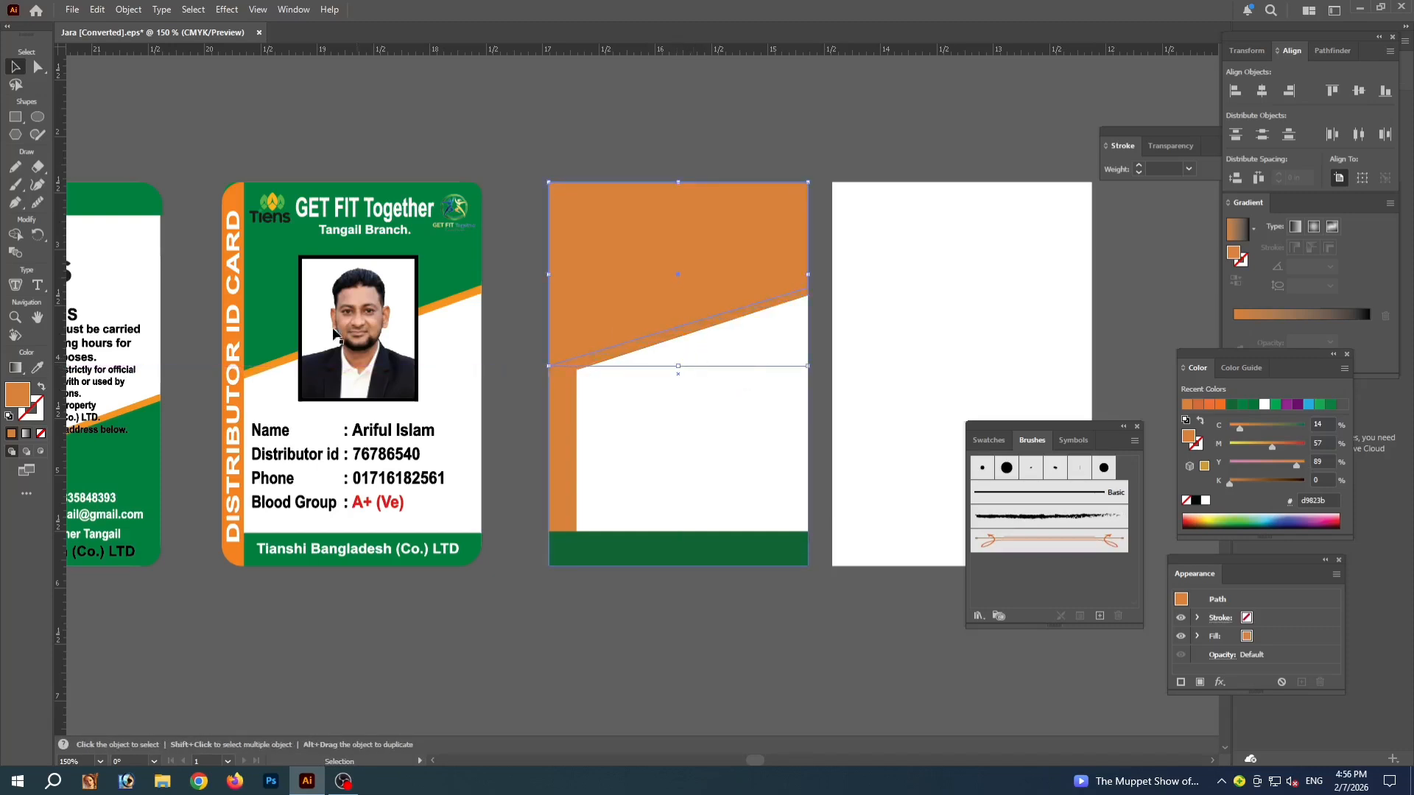
Fill the shortened slanted copy with the dark green sampled from the card's bottom strip
key(i)
click(654, 546)
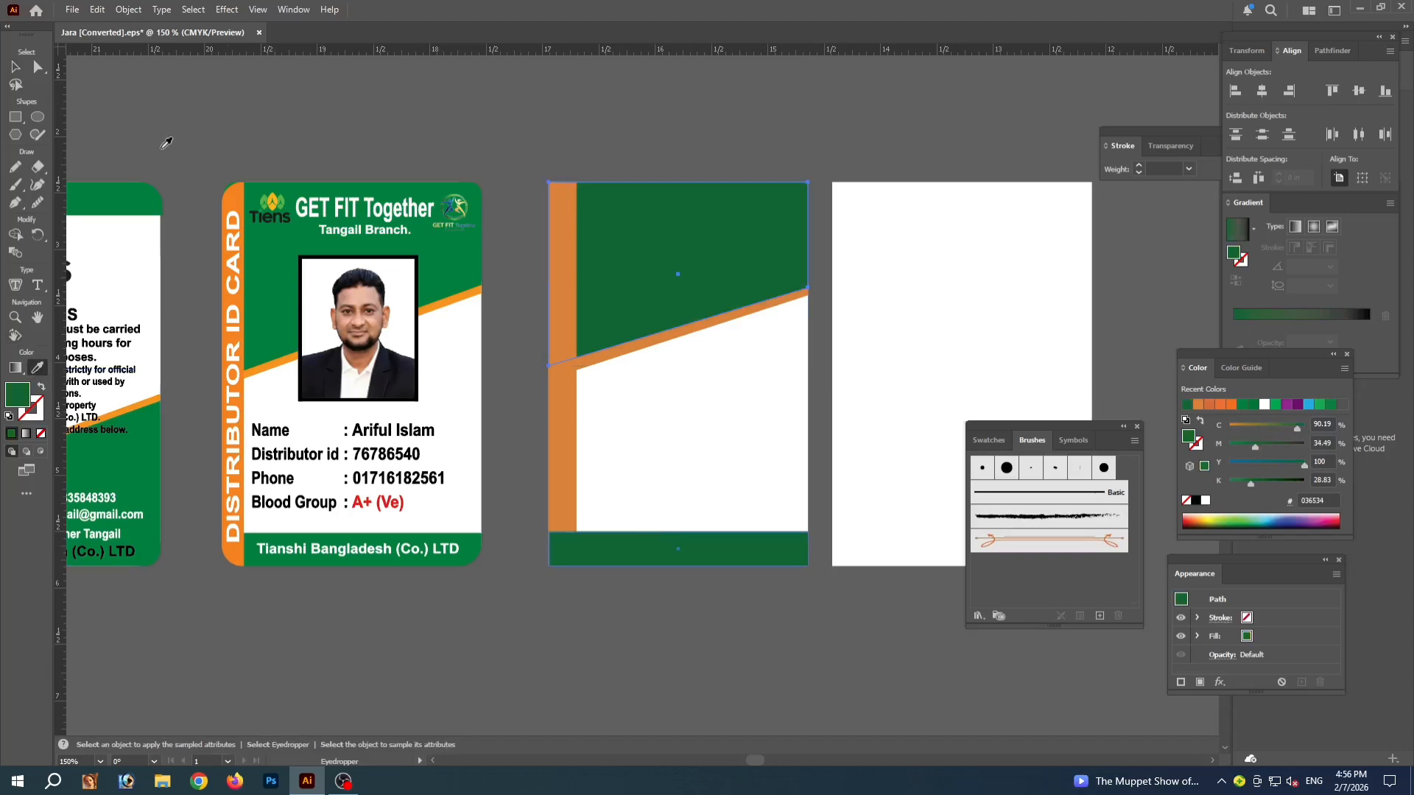
key(v)
click(609, 123)
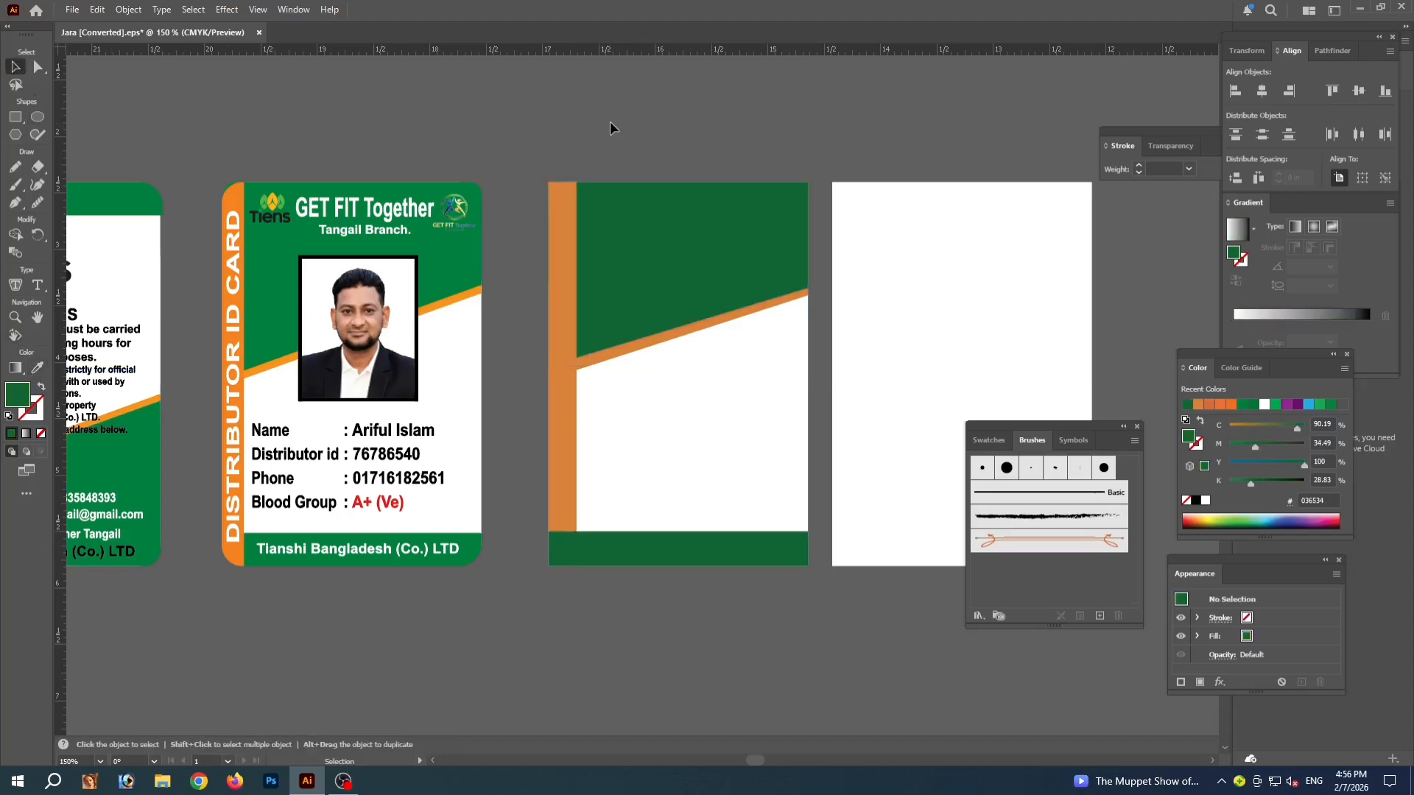
Extend the dark green slanted shape slightly downward to thin the orange band beneath it
click(700, 323)
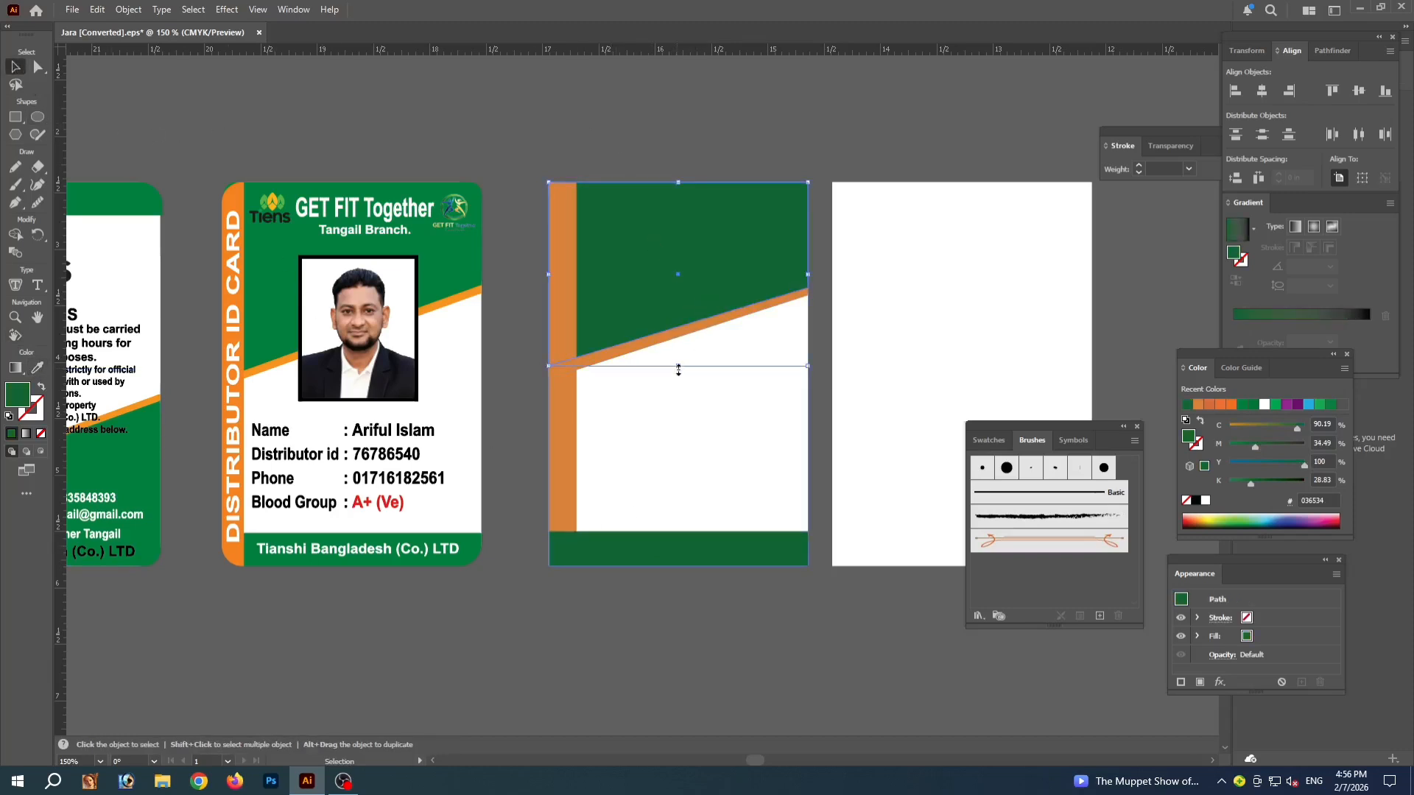
drag(678, 369, 678, 366)
click(630, 151)
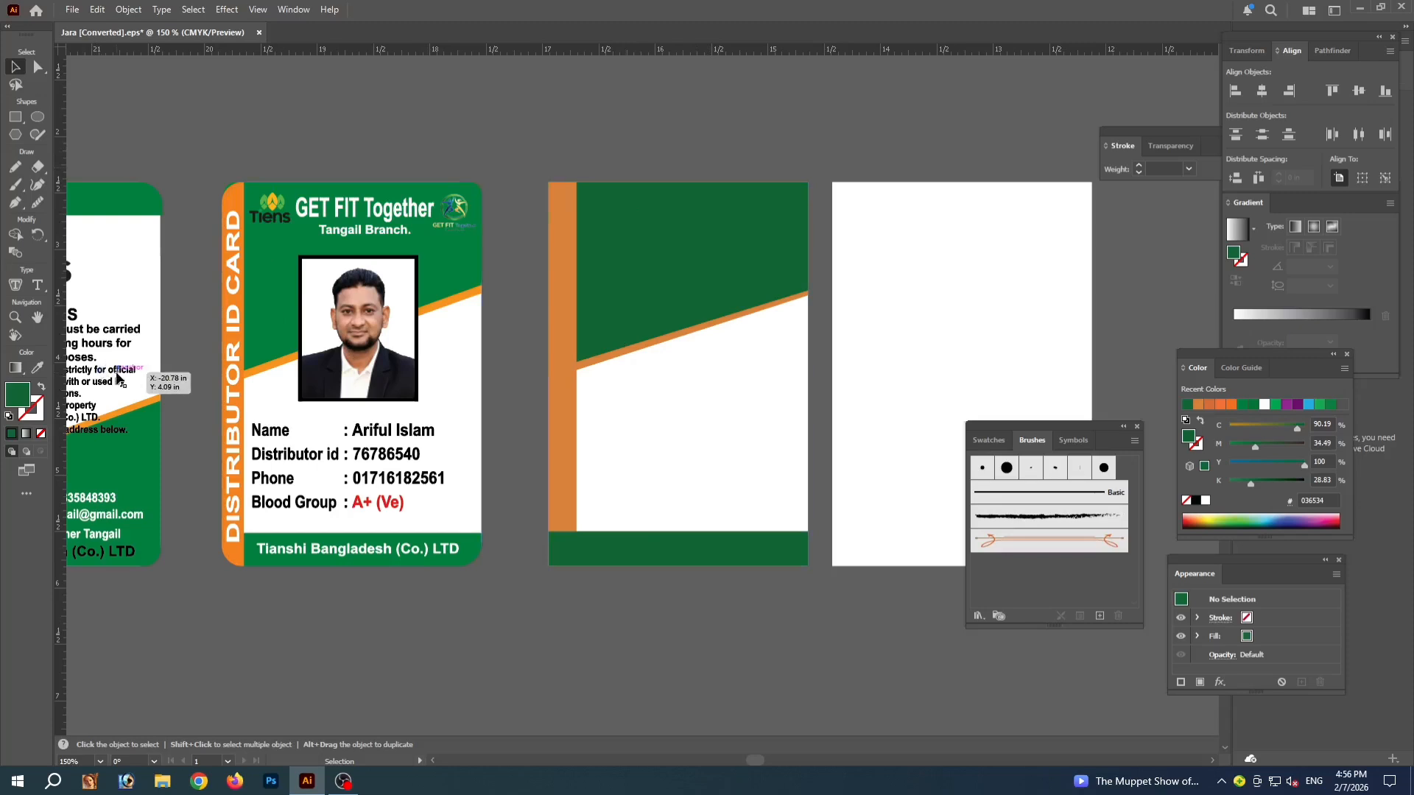
Draw a photo-sized rectangle across the slanted band of the new front card and shift it toward the middle
key(m)
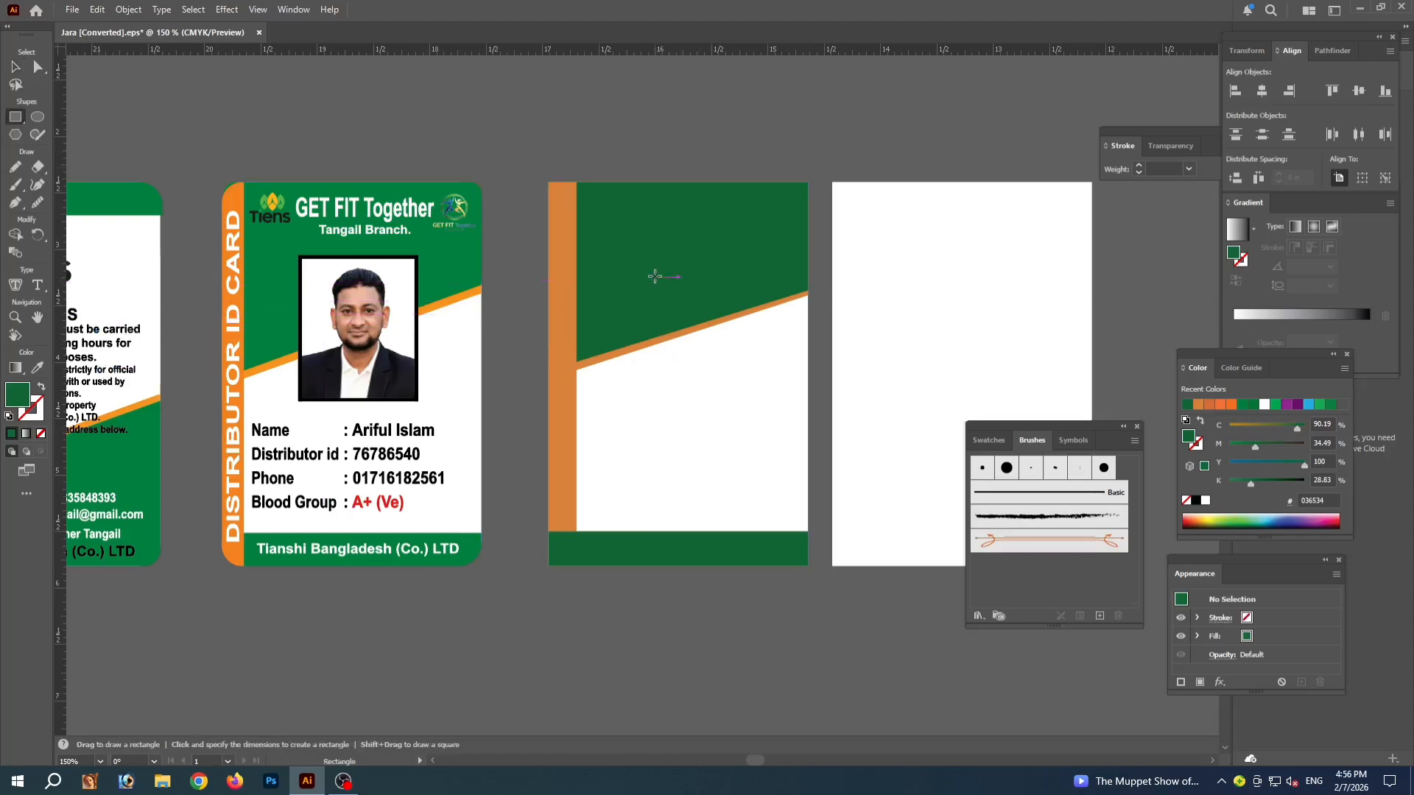
drag(658, 256, 775, 402)
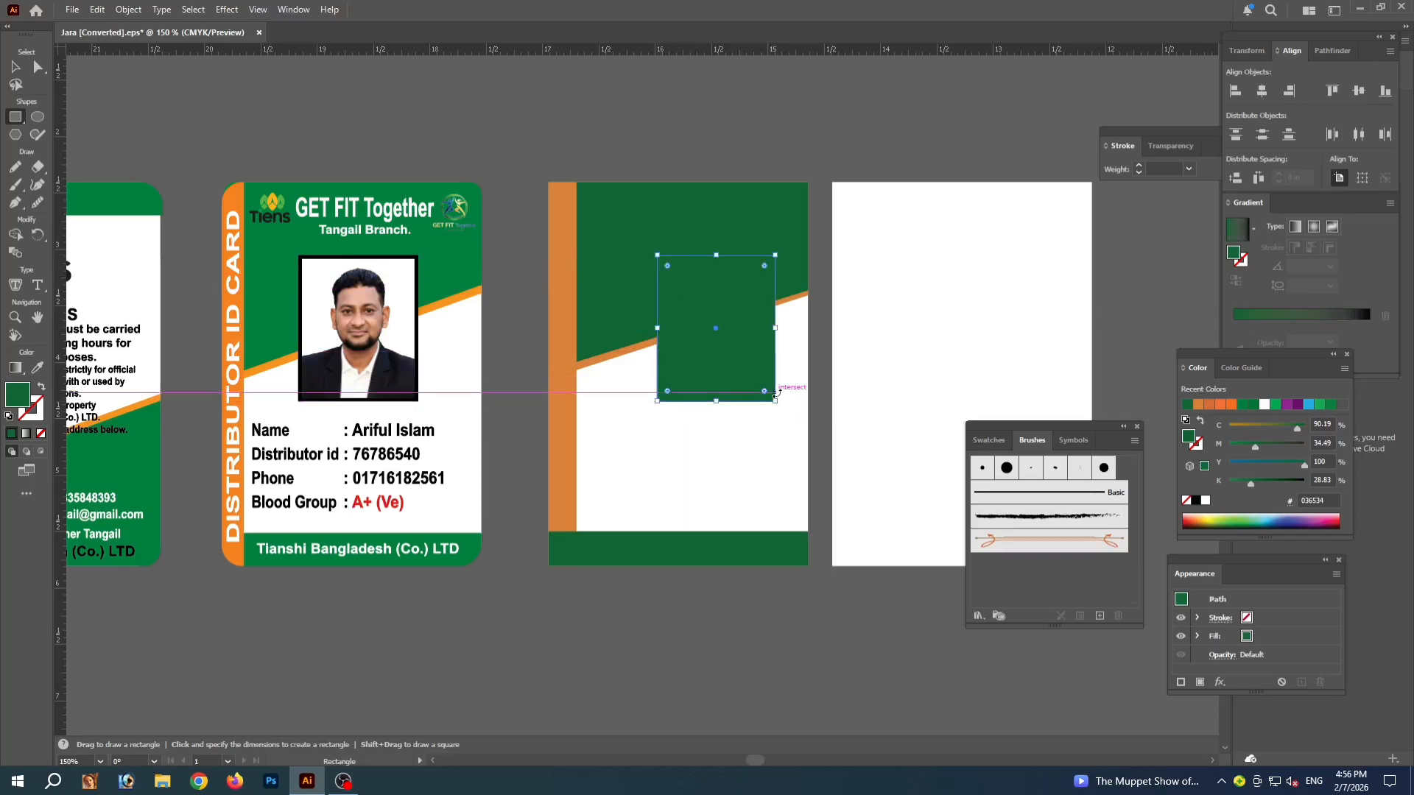
click(15, 68)
key(shift+Left)
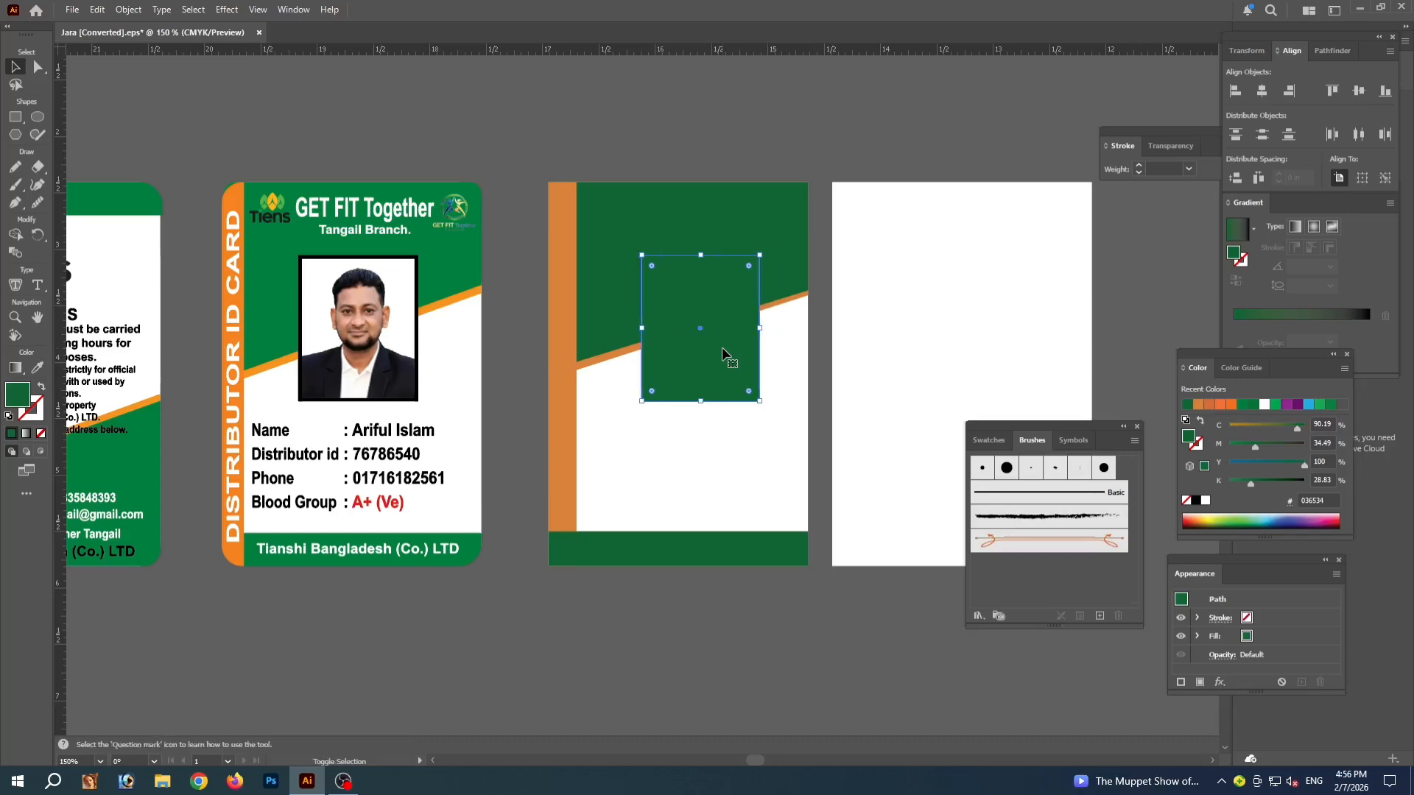
drag(714, 351, 714, 352)
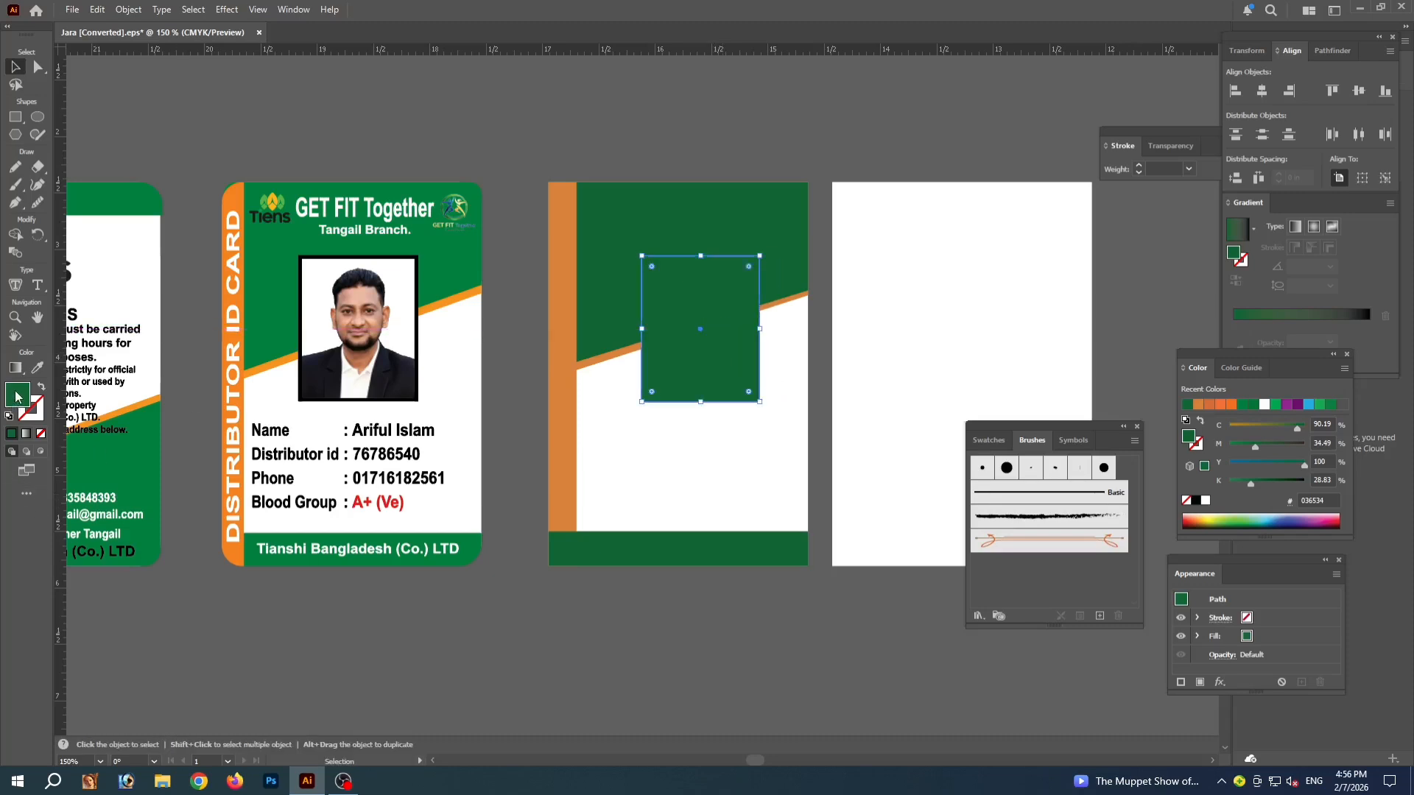
Give the photo rectangle a white fill and a 2 pt black stroke, and shift it slightly left and down
click(9, 417)
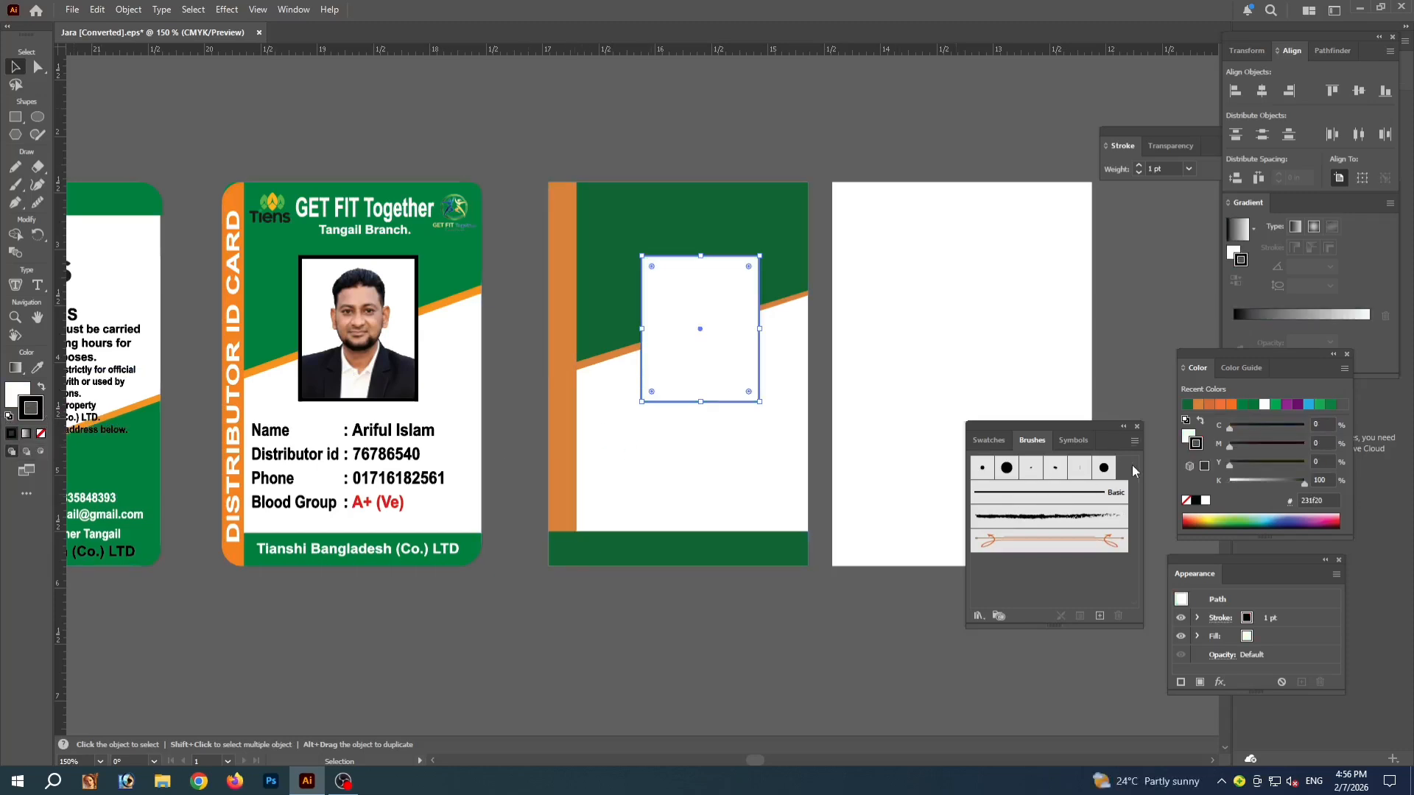
click(1140, 167)
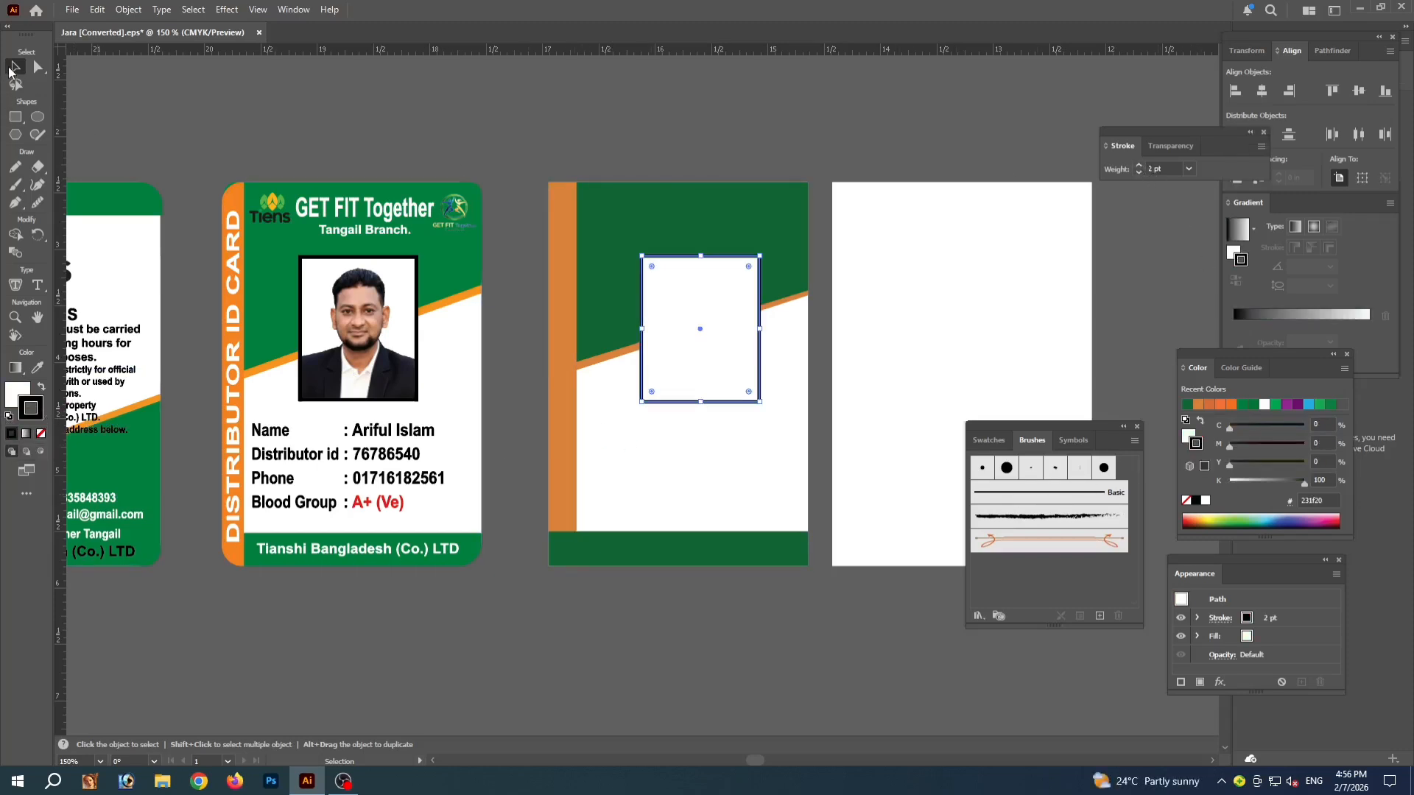
click(530, 134)
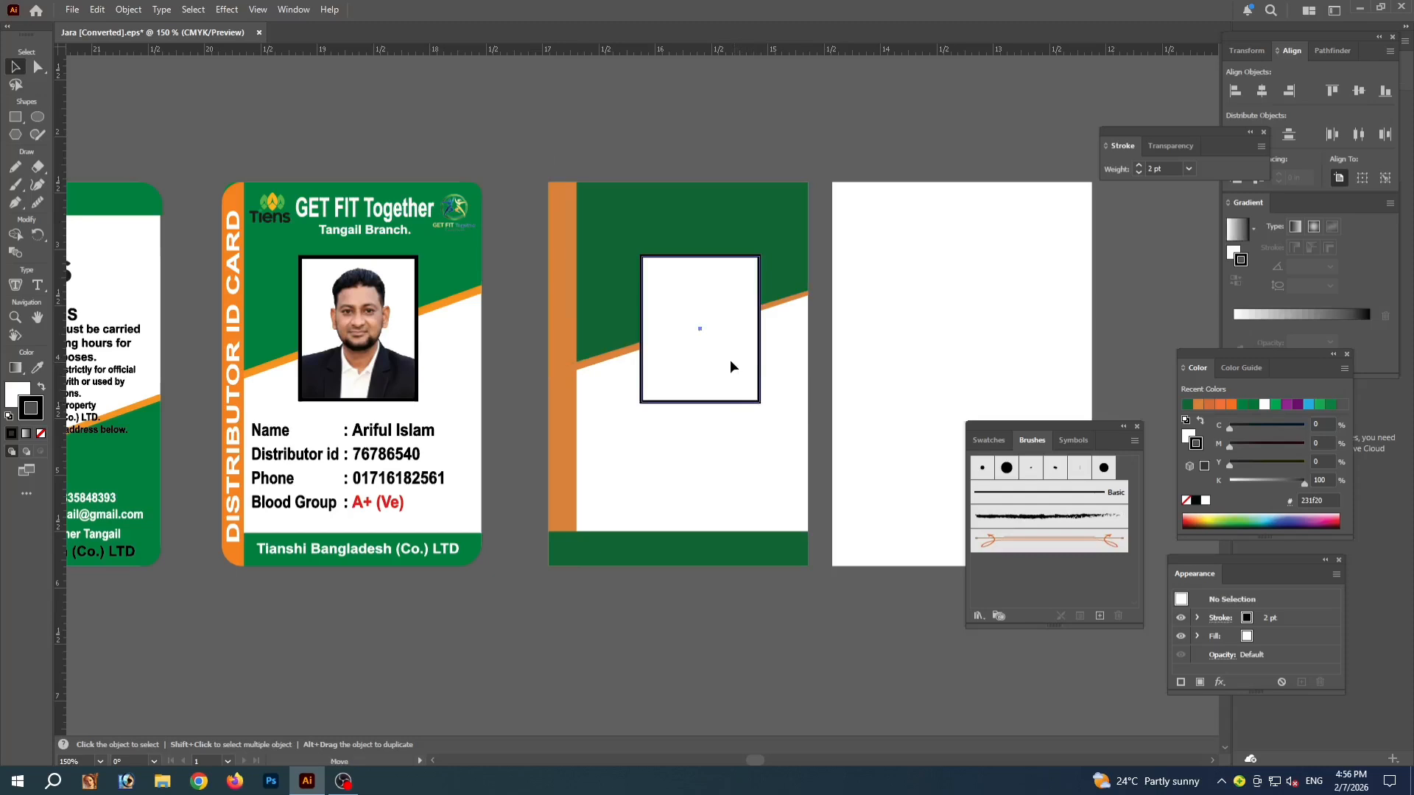
drag(731, 361, 727, 363)
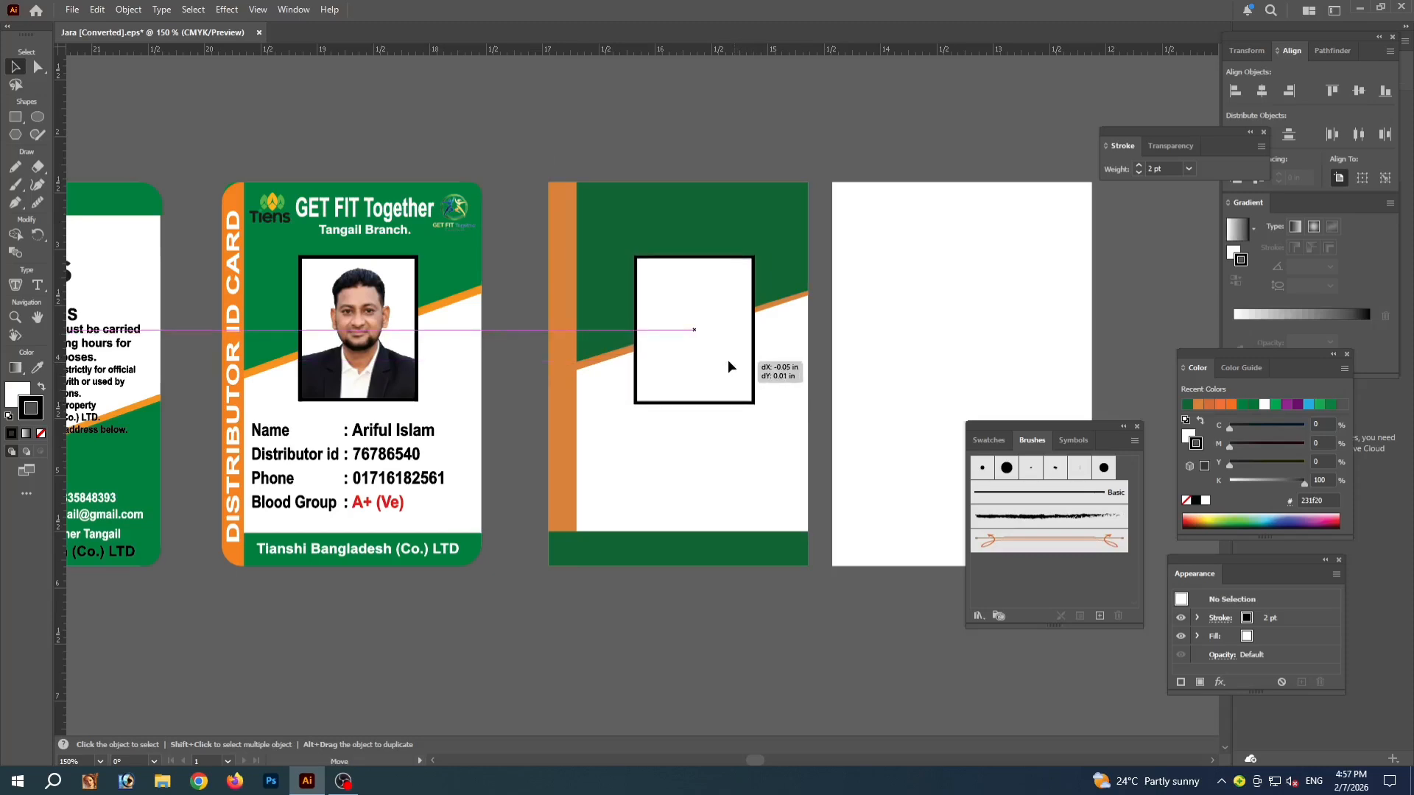
click(698, 126)
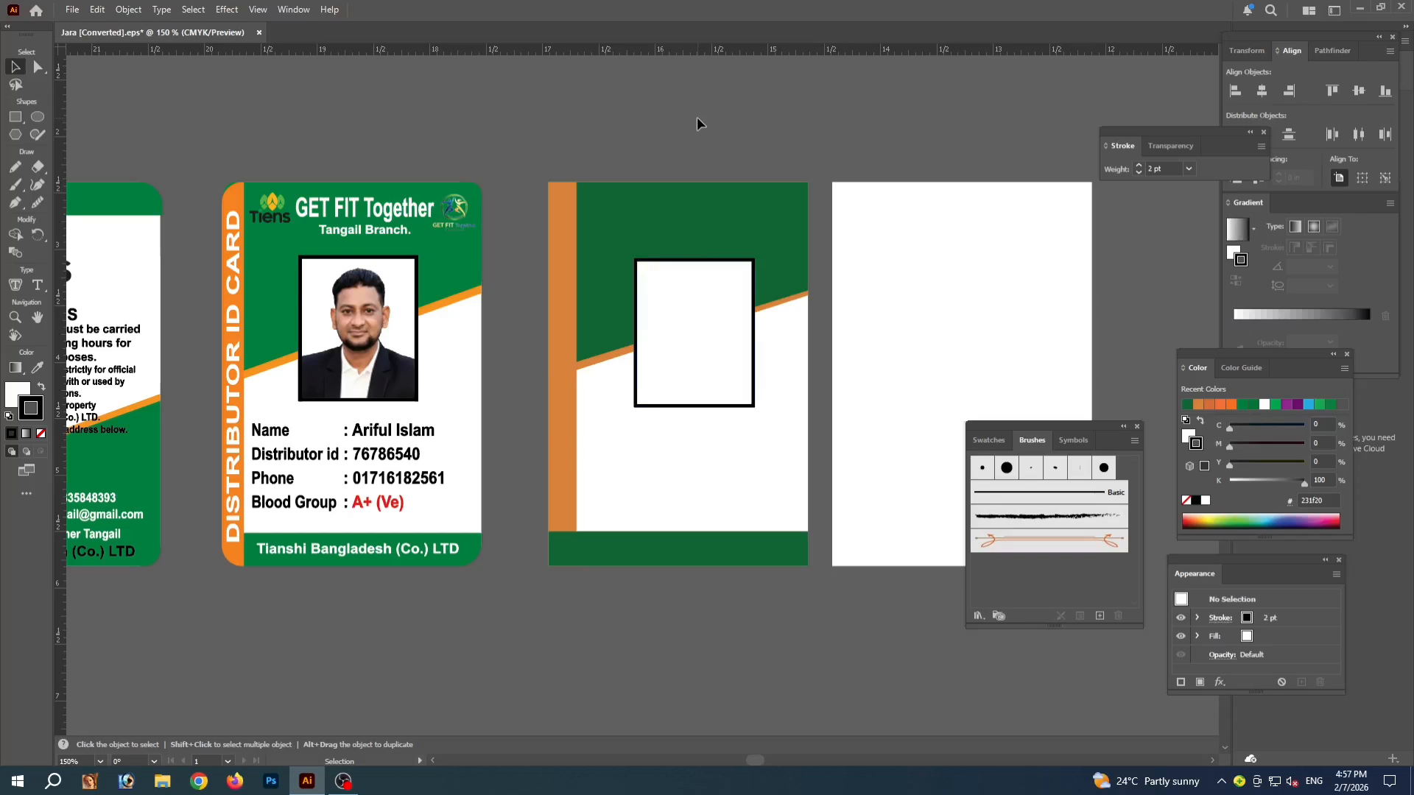
Ungroup the reference front card so its elements can be selected separately
click(384, 209)
right_click(383, 209)
click(413, 405)
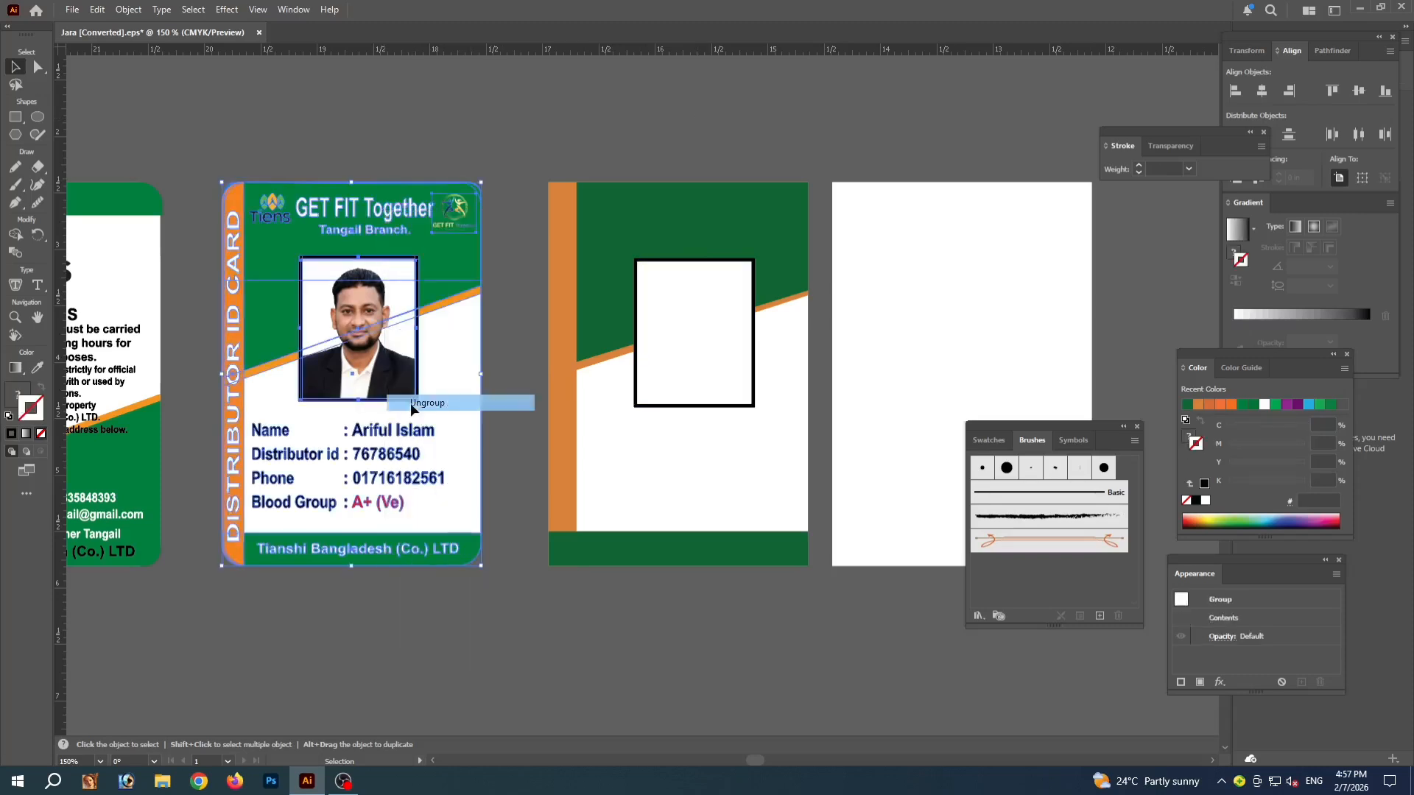
click(505, 114)
click(270, 210)
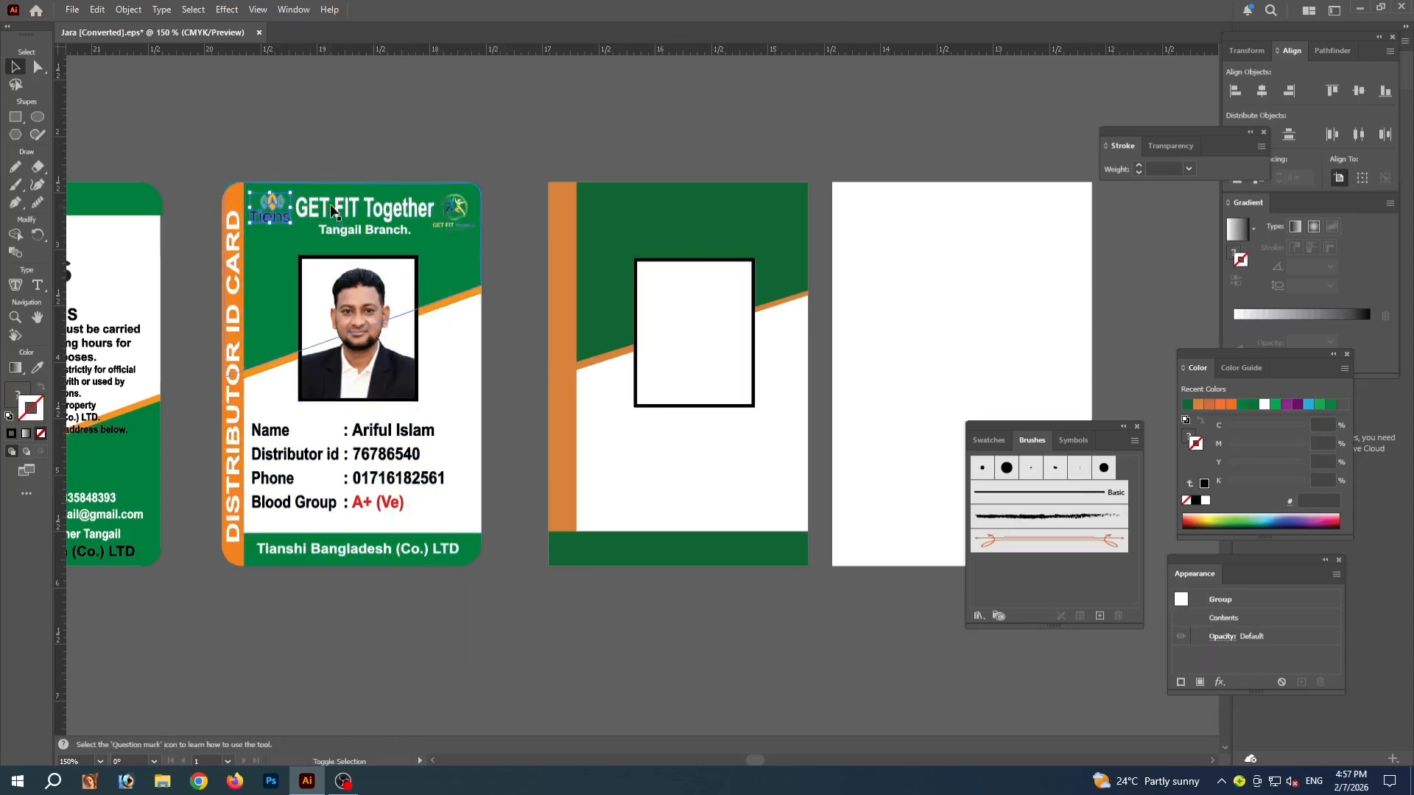
shift+click(347, 232)
click(271, 209)
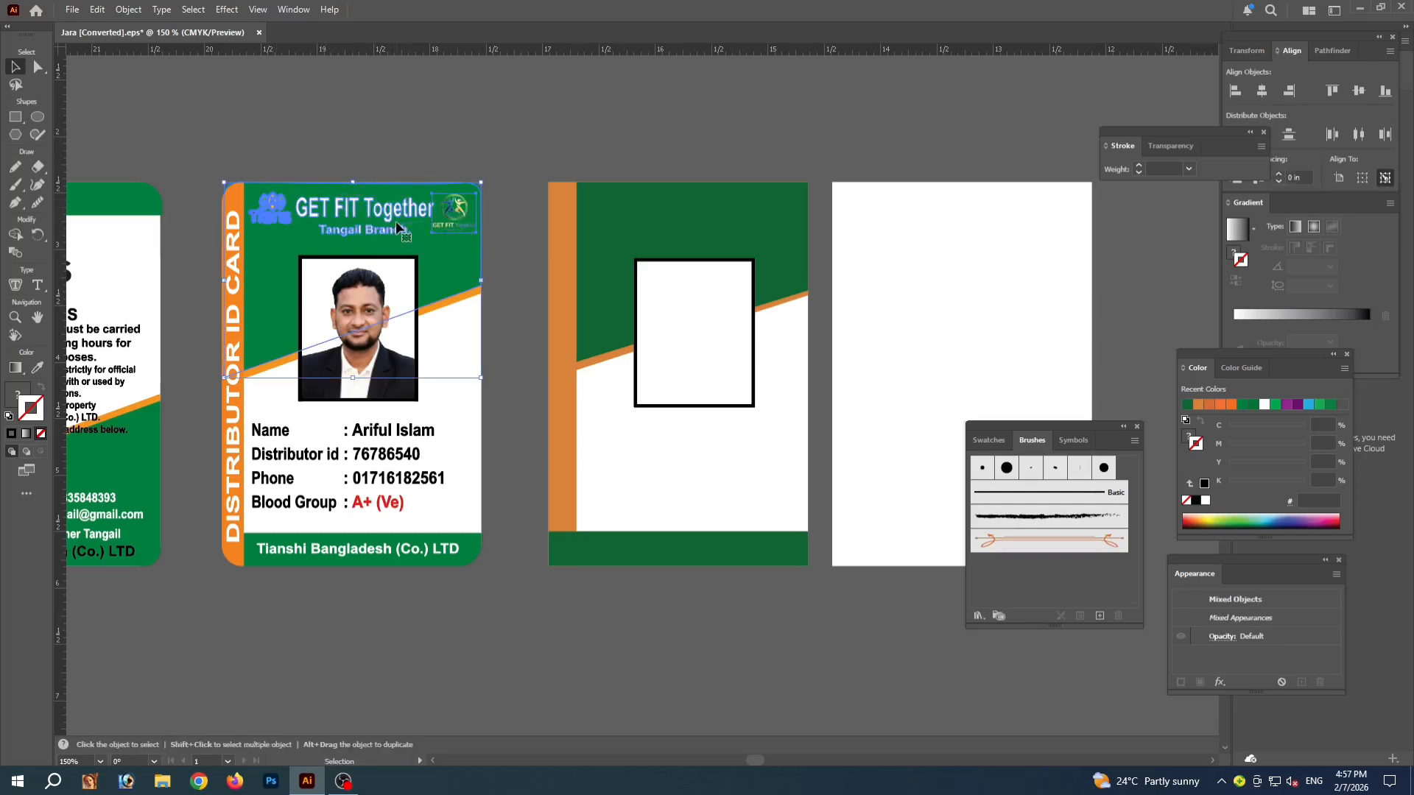
drag(368, 204, 417, 152)
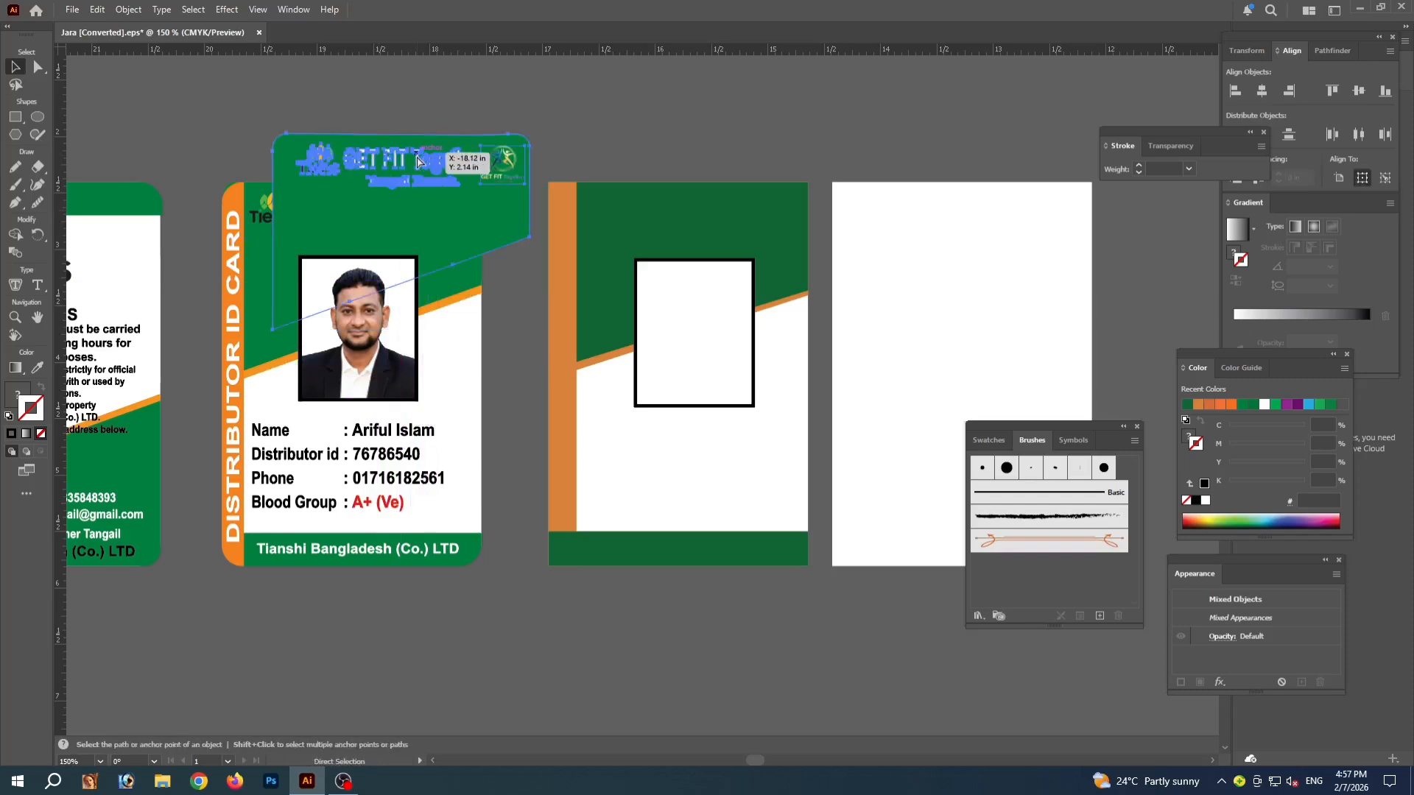
key(ctrl+z)
click(395, 142)
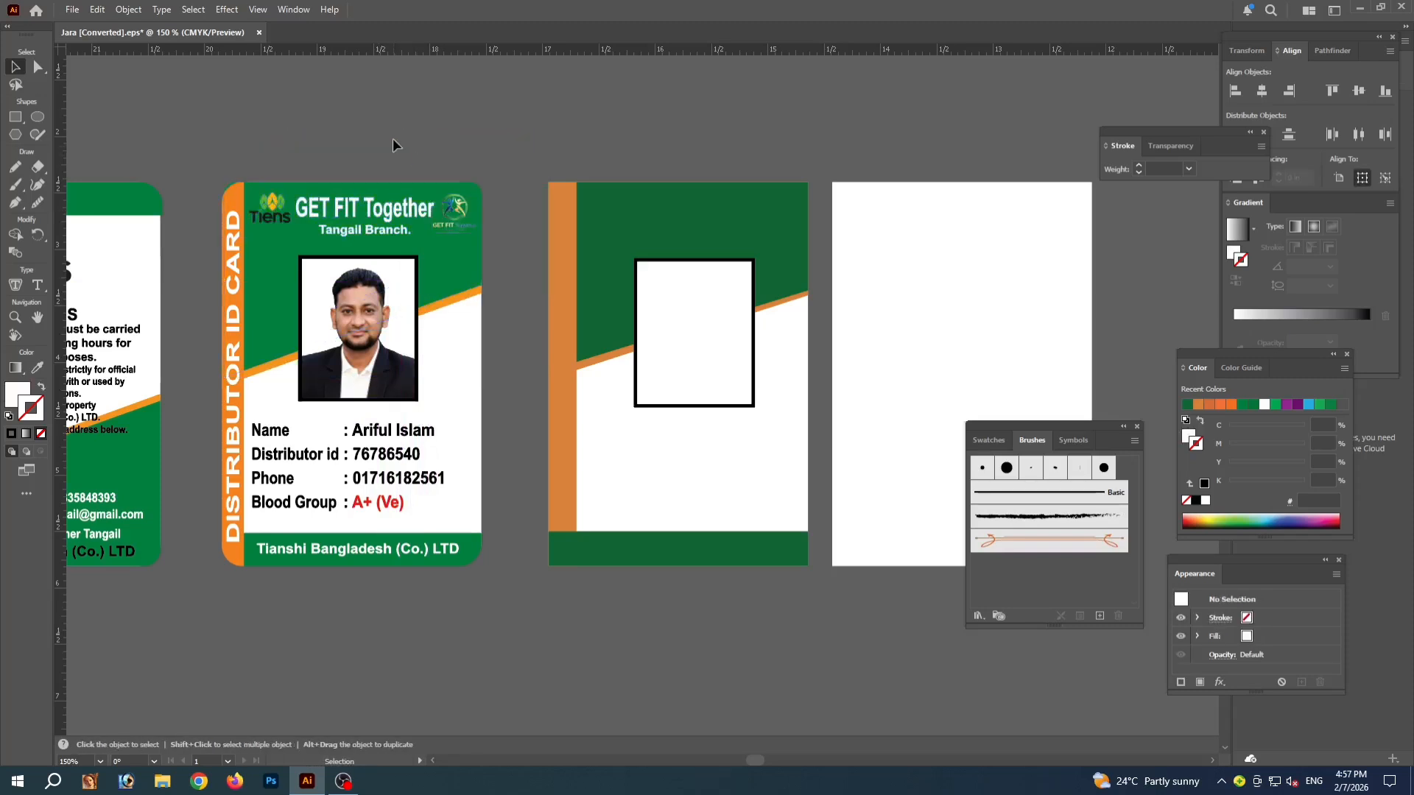
Copy the reference header's two logos, GET FIT Together title and Tangail Branch line onto the new card's green area and bring them to the front
click(269, 208)
shift+click(314, 212)
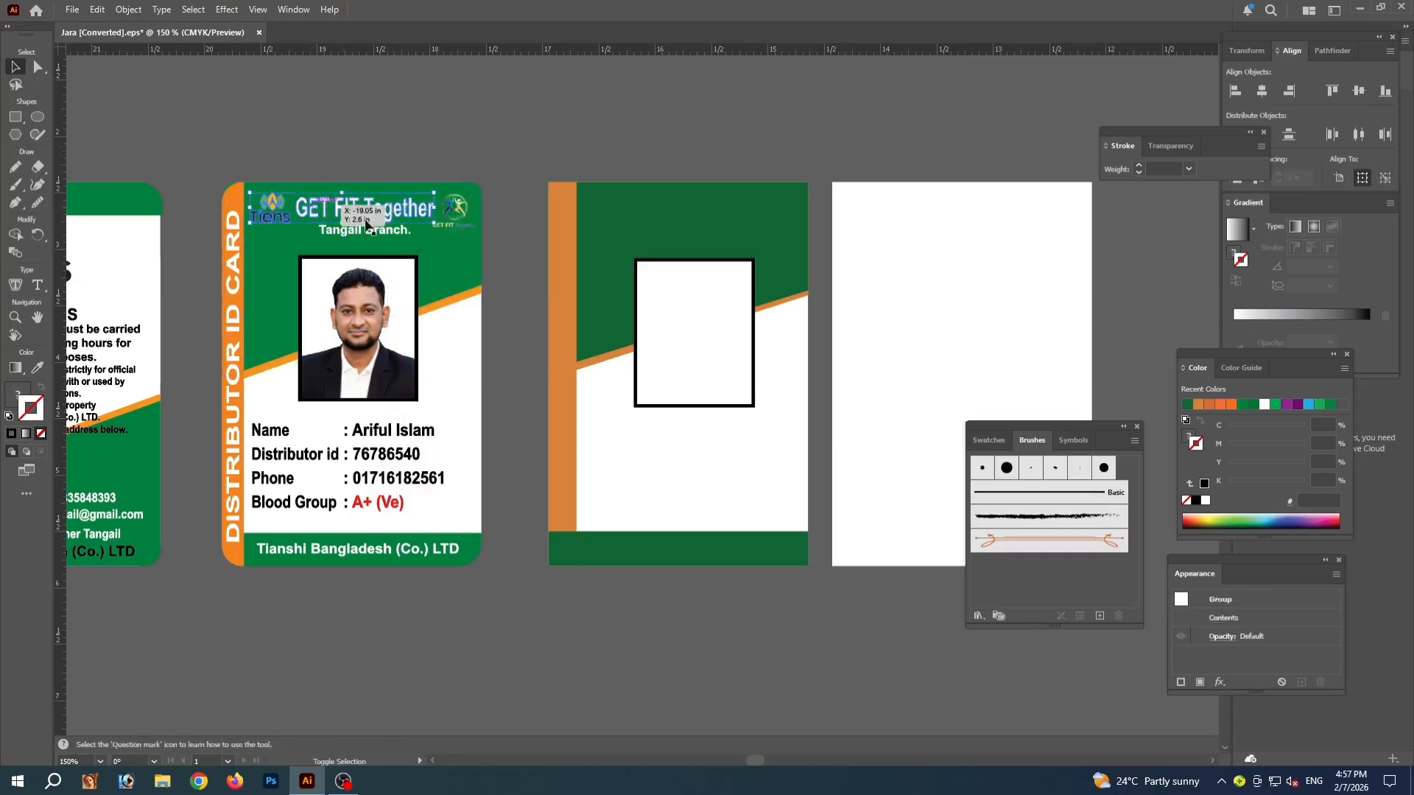
shift+click(461, 210)
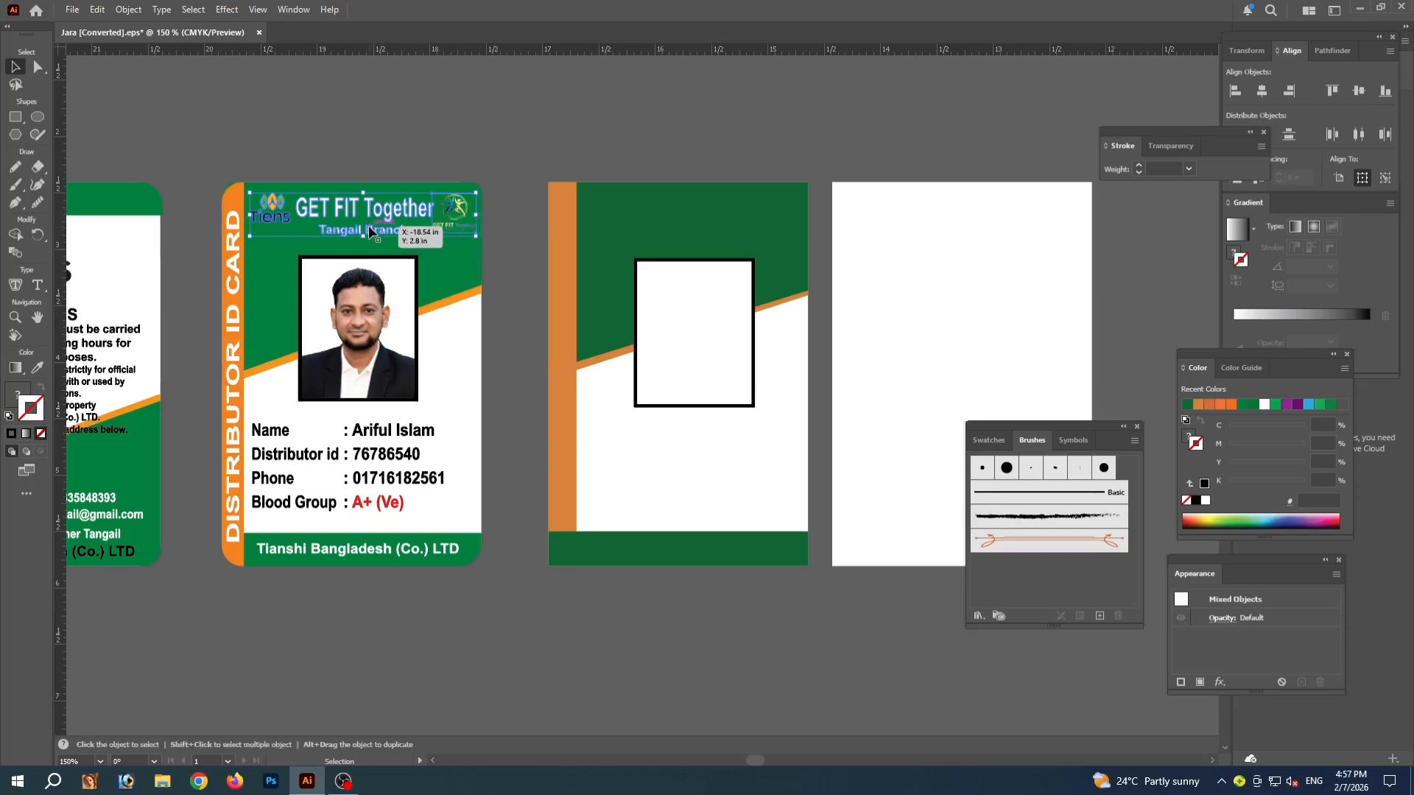
drag(369, 230, 703, 233)
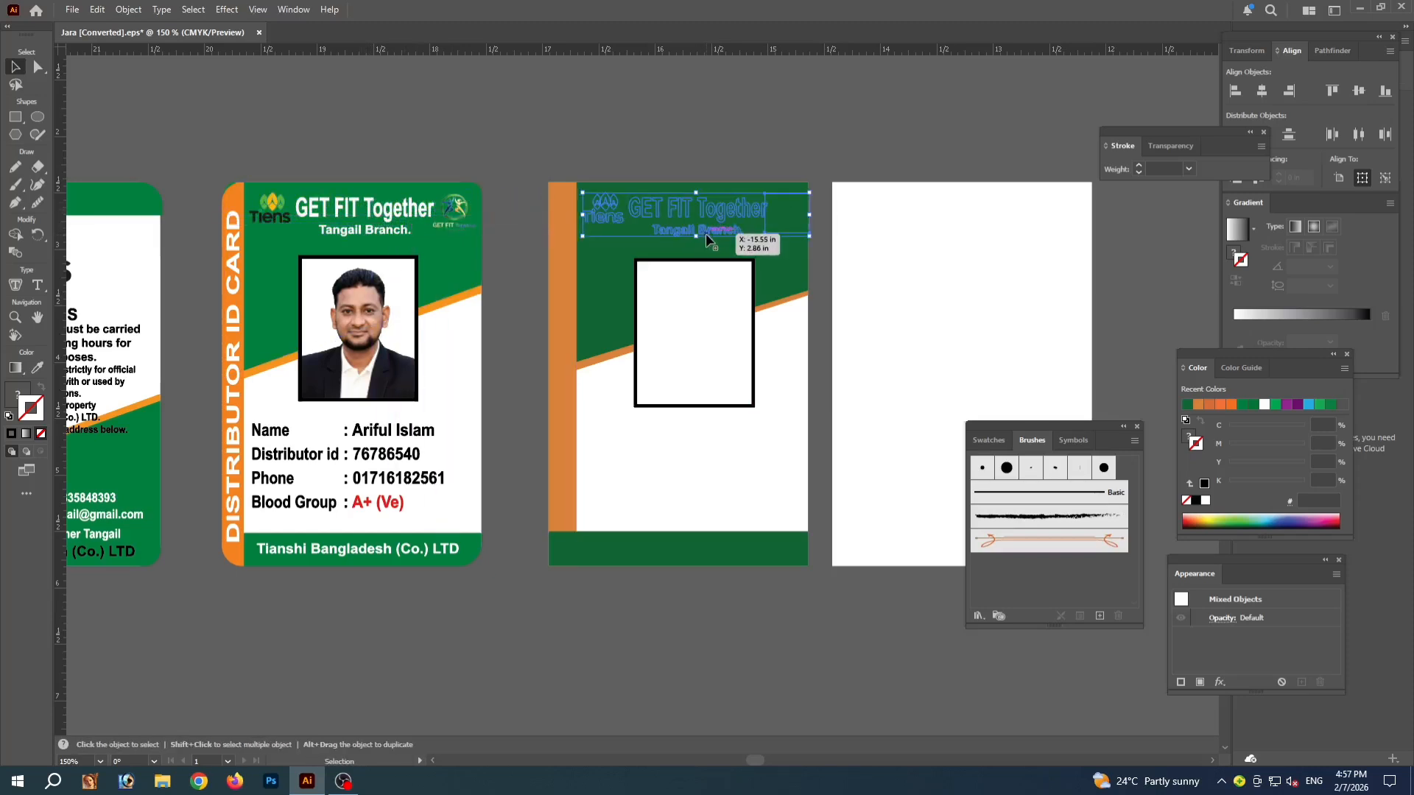
right_click(696, 212)
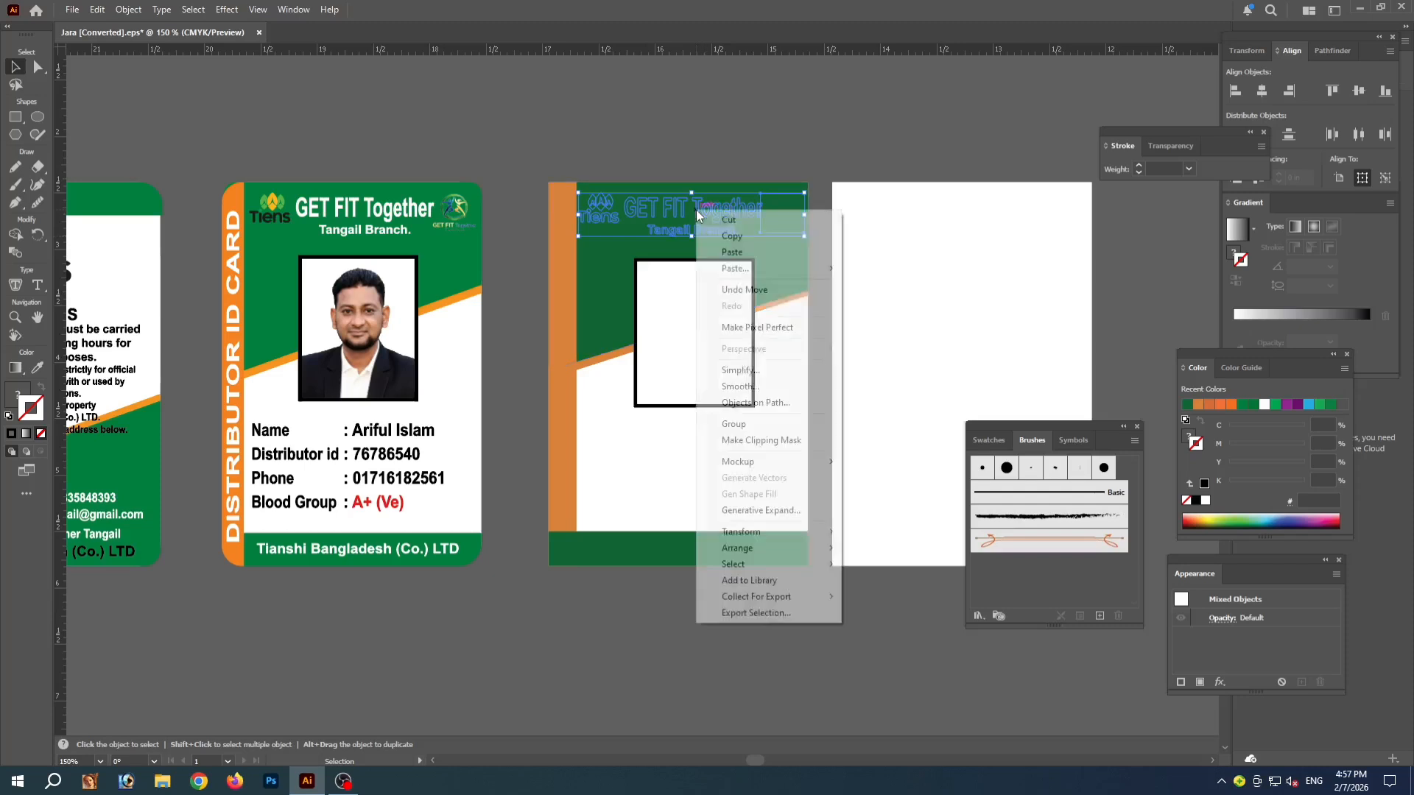
mouse_move(737, 548)
click(904, 548)
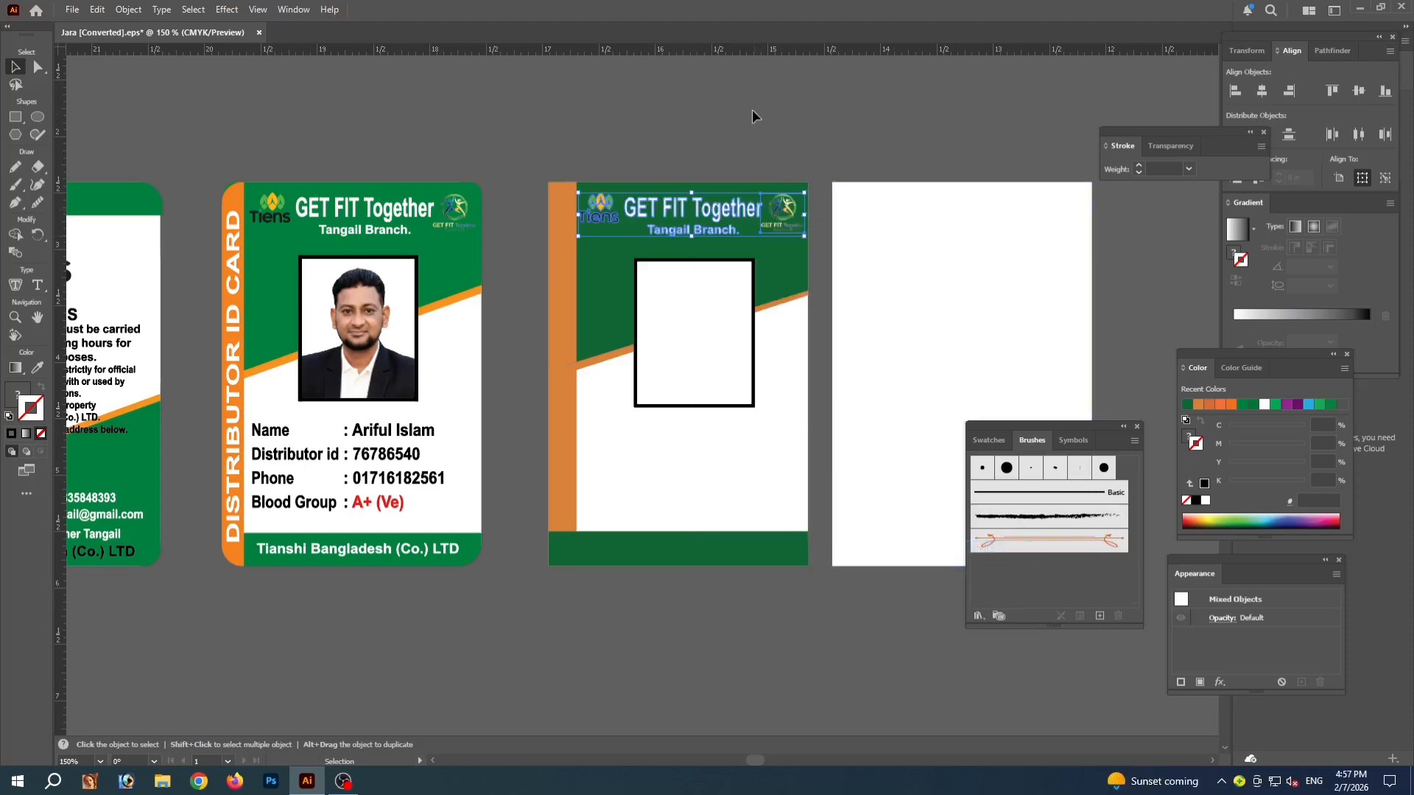
click(752, 109)
Narrow the new card's vertical orange strip slightly from its inner edge
key(ctrl+plus)
click(540, 197)
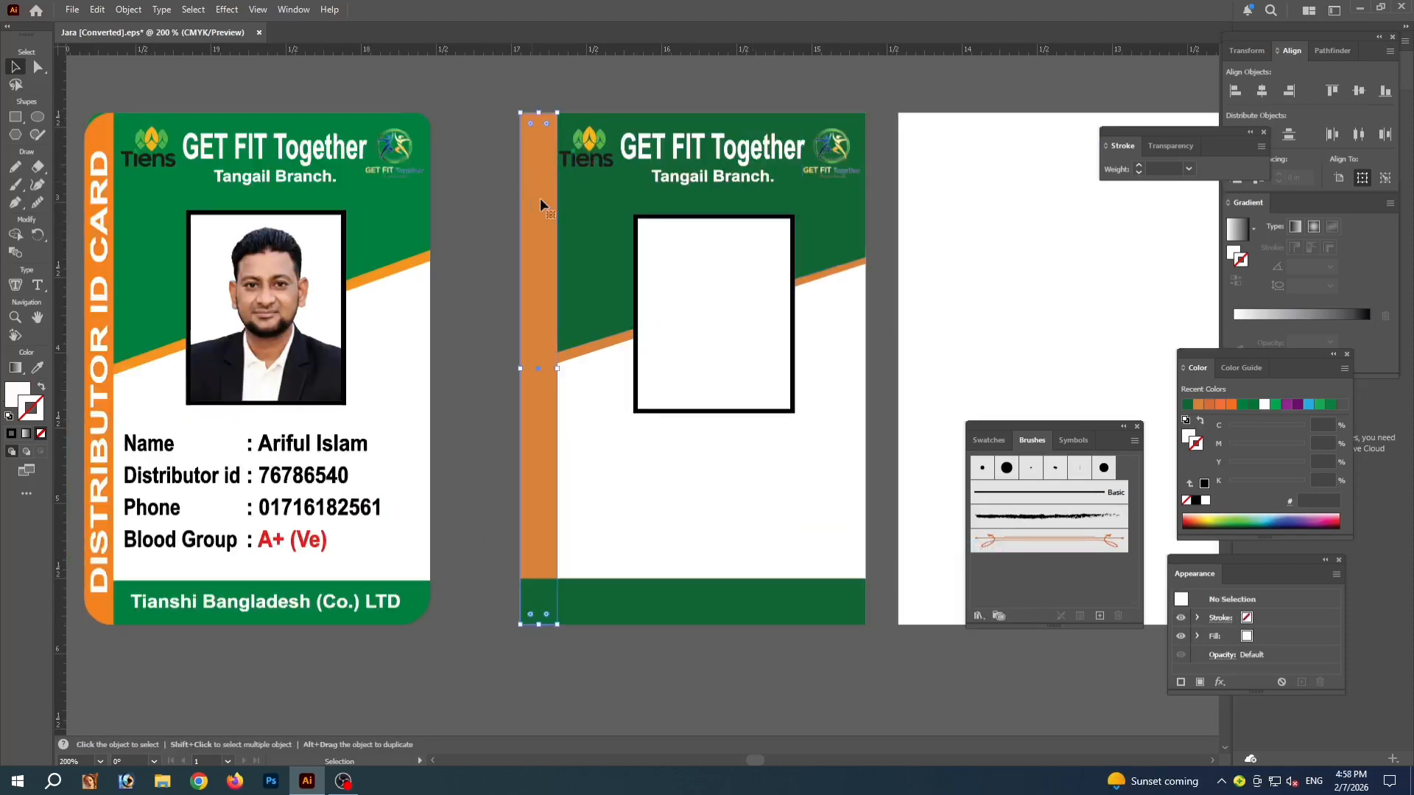
drag(558, 372, 552, 372)
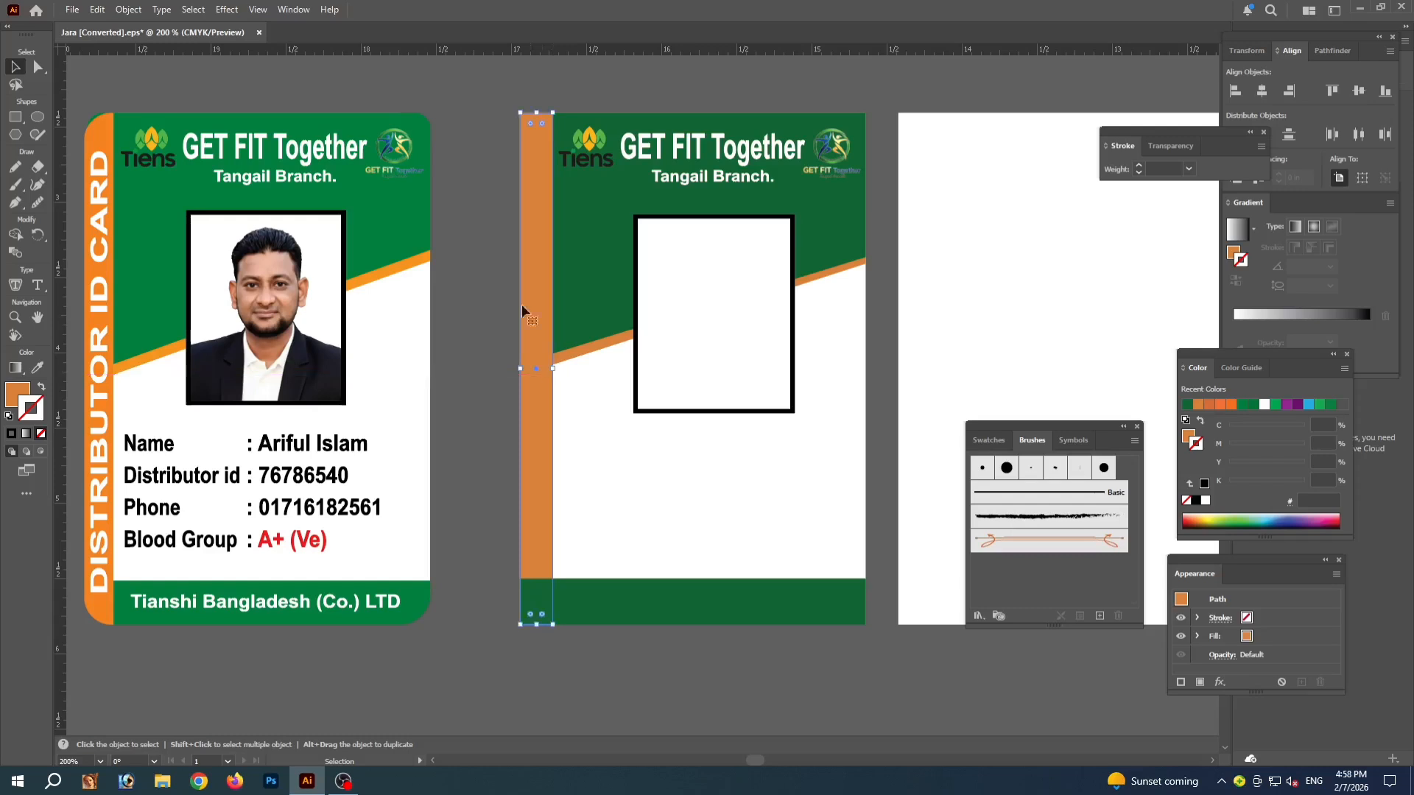
Select the copied header logos, title and branch line together and nudge them slightly left on the green area
click(578, 151)
shift+click(582, 153)
shift+click(657, 146)
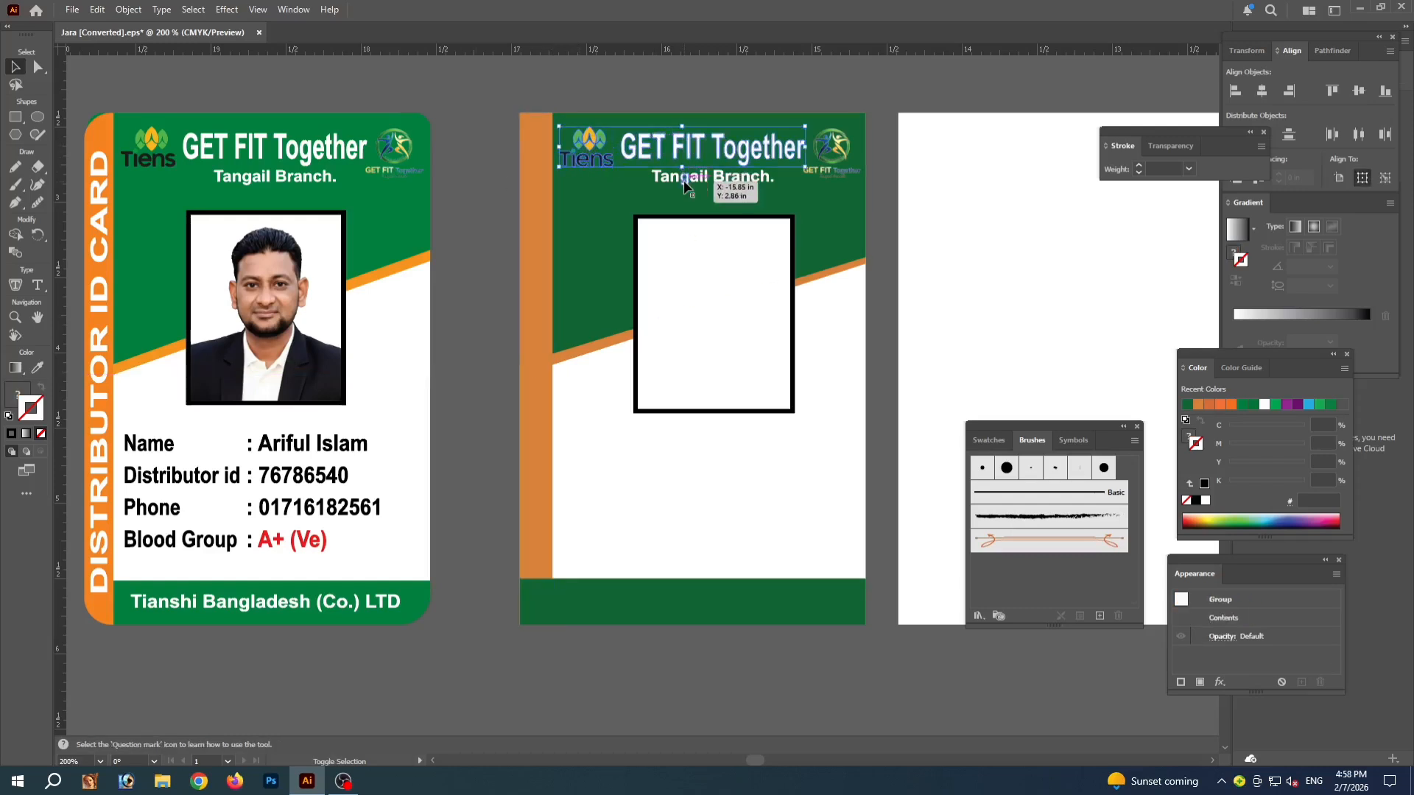
shift+click(686, 176)
shift+click(829, 140)
key(Left)
key(Left)
key(Left)
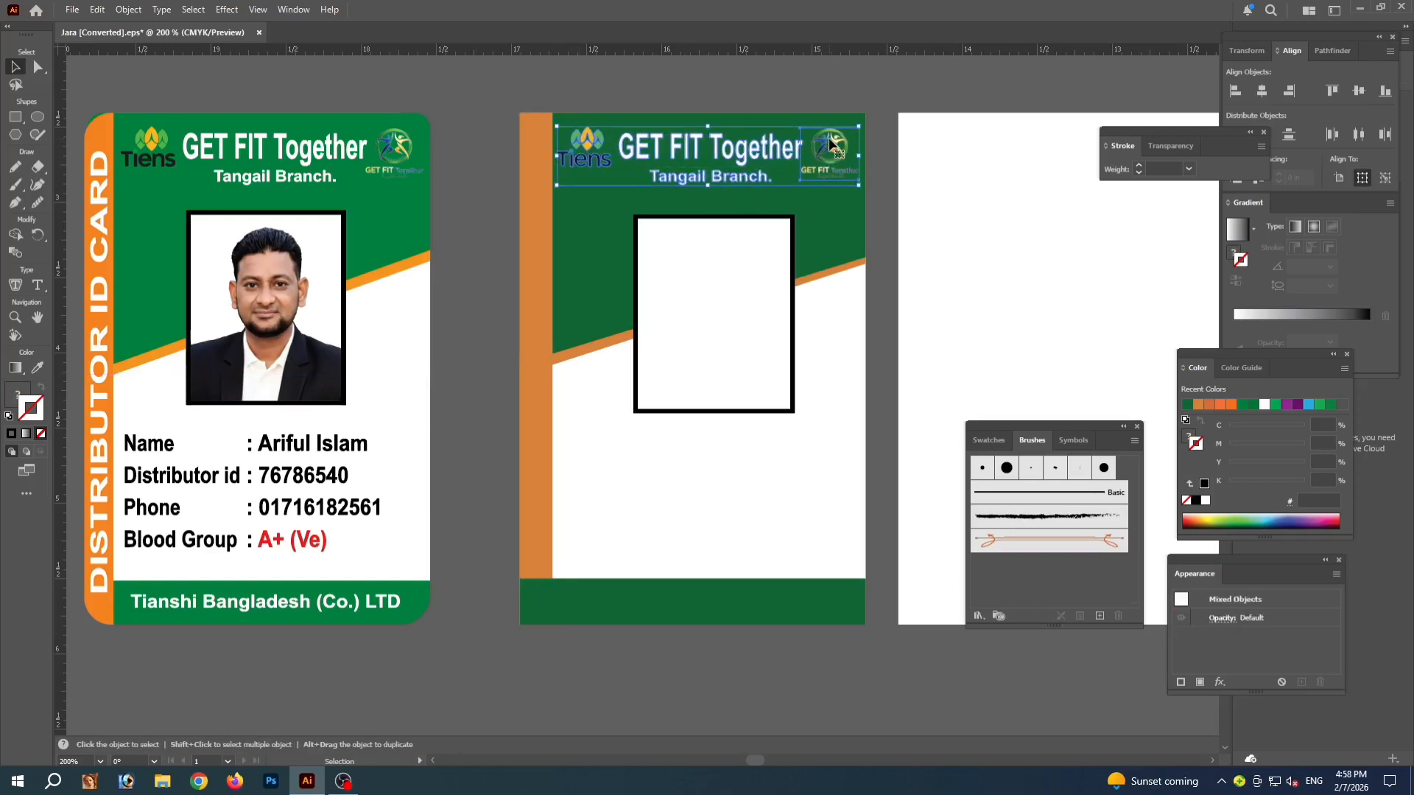
click(550, 483)
click(718, 674)
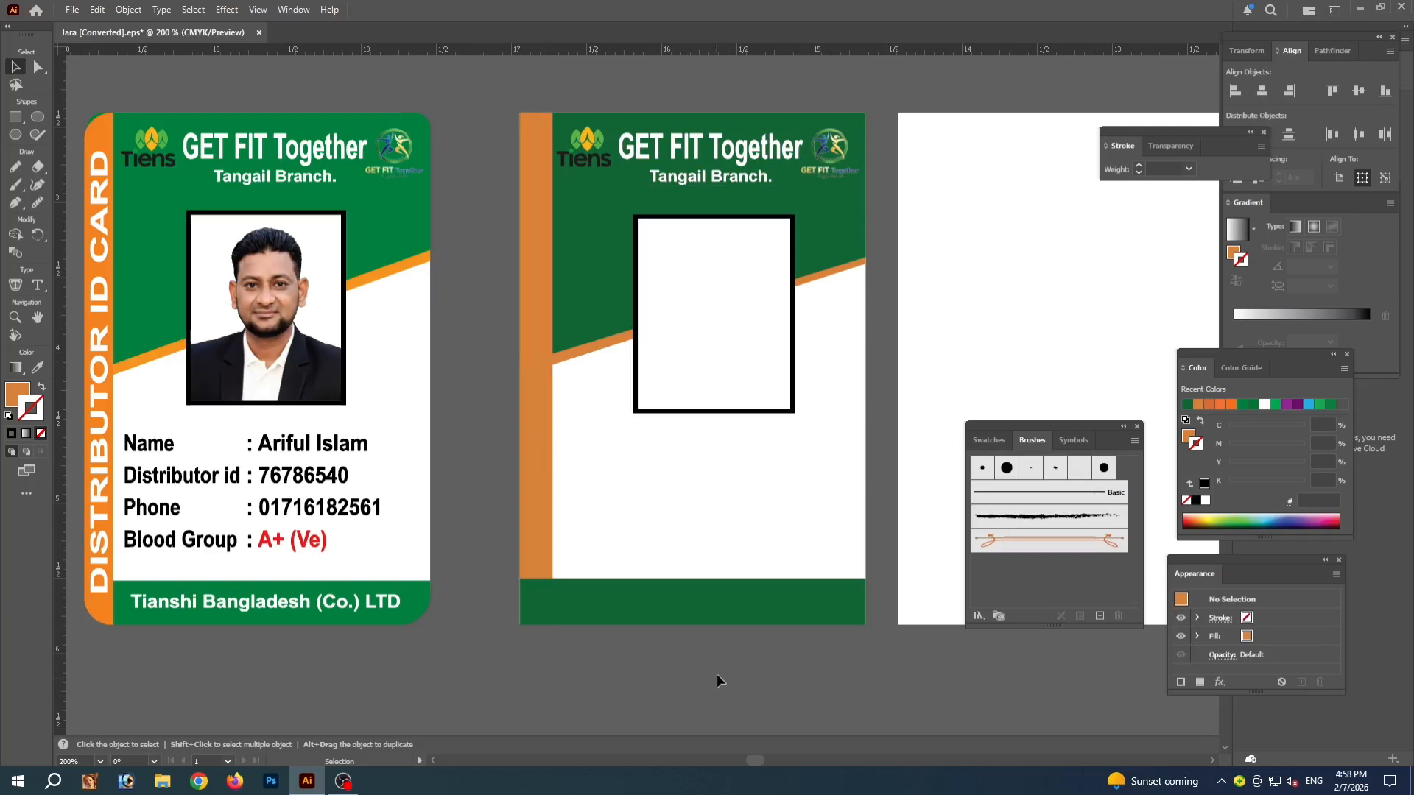
Copy the reference card's portrait photo into the black-framed rectangle on the new card and bring it to the front
click(367, 351)
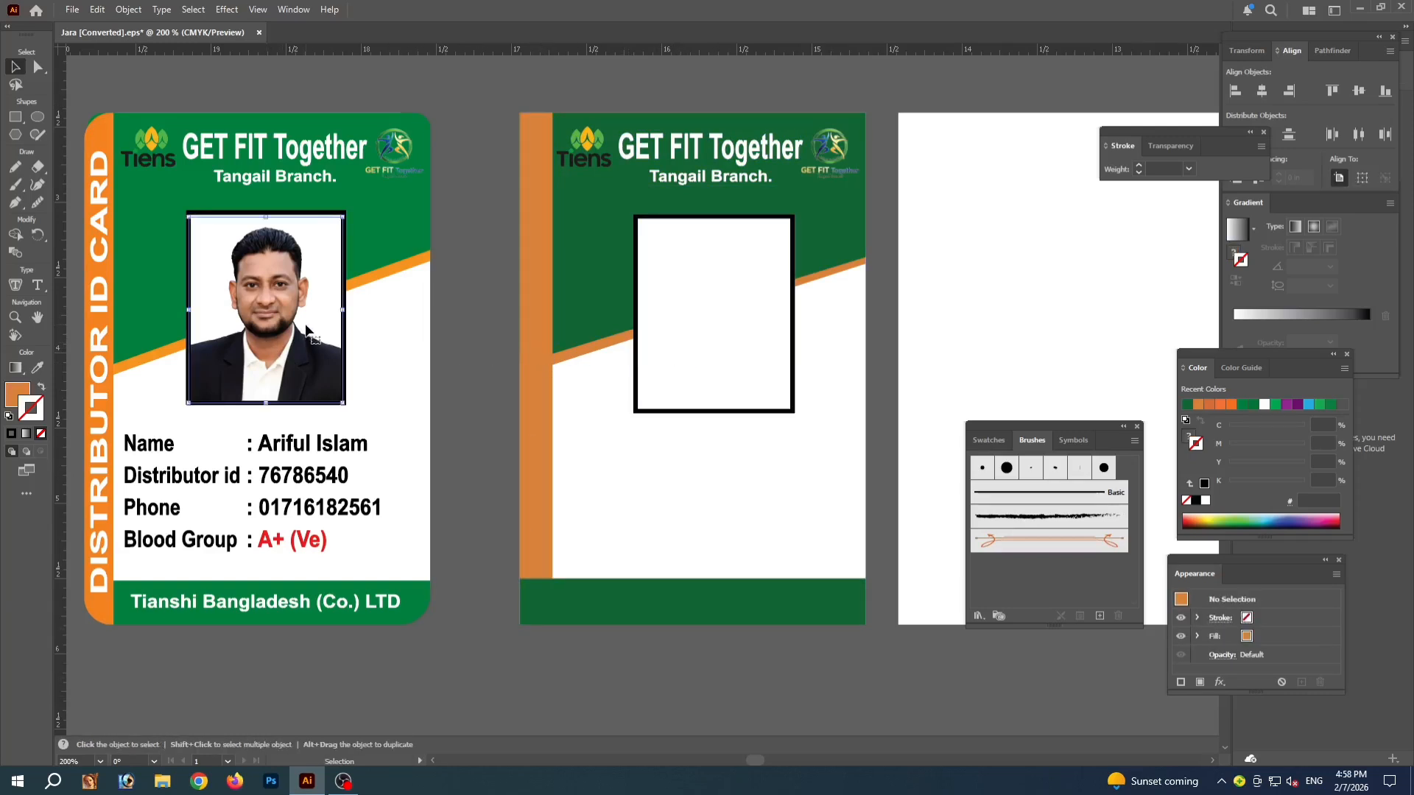
drag(311, 328, 749, 359)
right_click(728, 334)
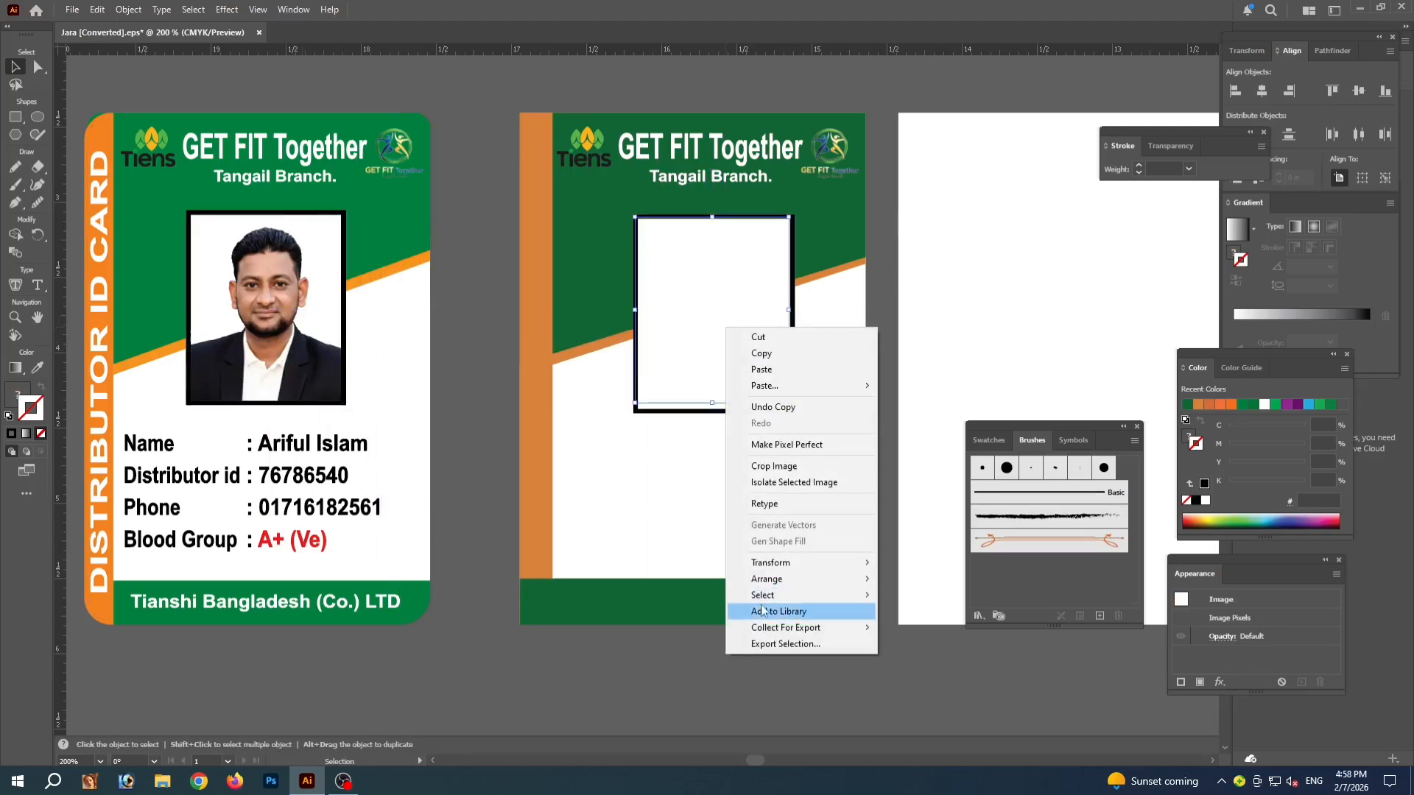
mouse_move(773, 578)
click(920, 577)
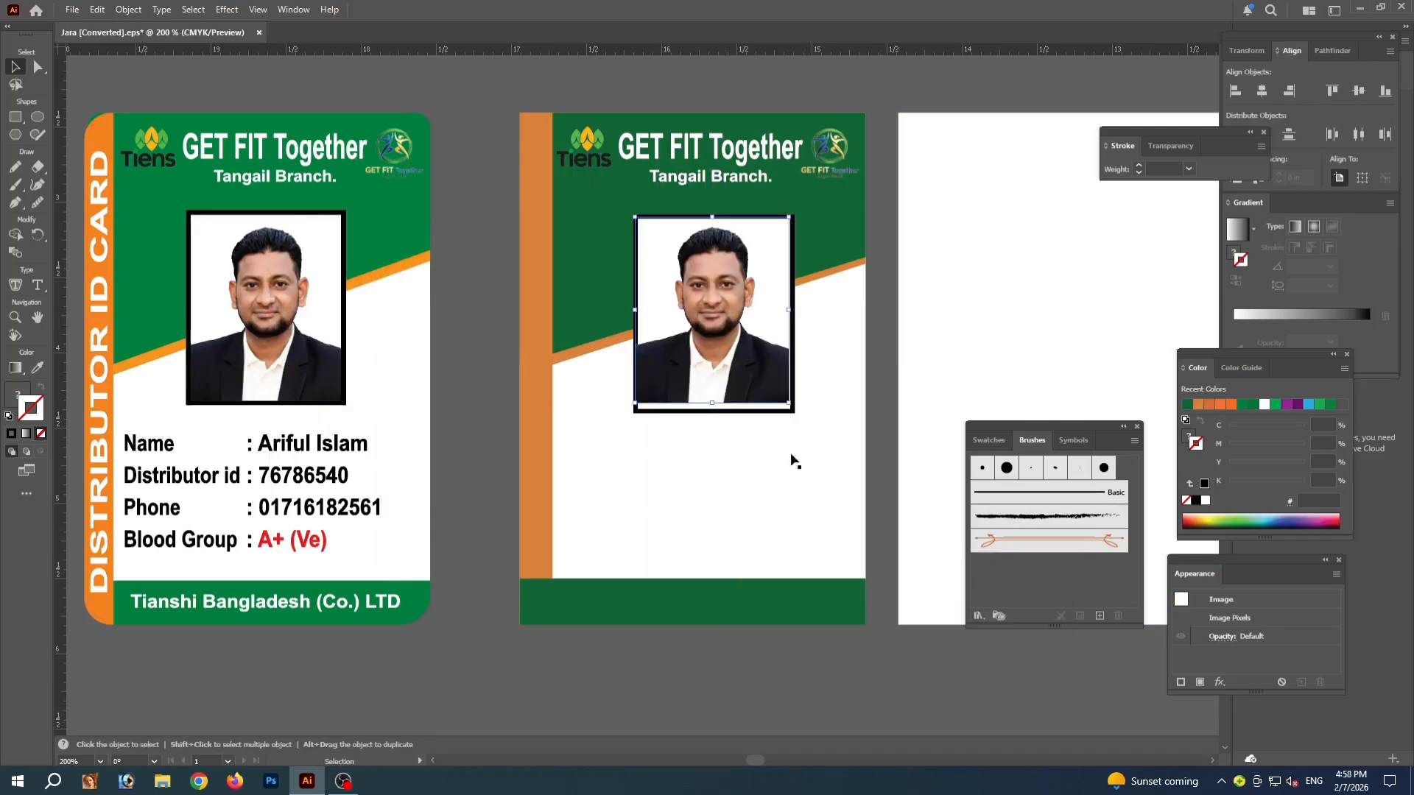
Nudge the copied portrait down until it fits inside the black frame
key(Down)
key(Down)
key(Down)
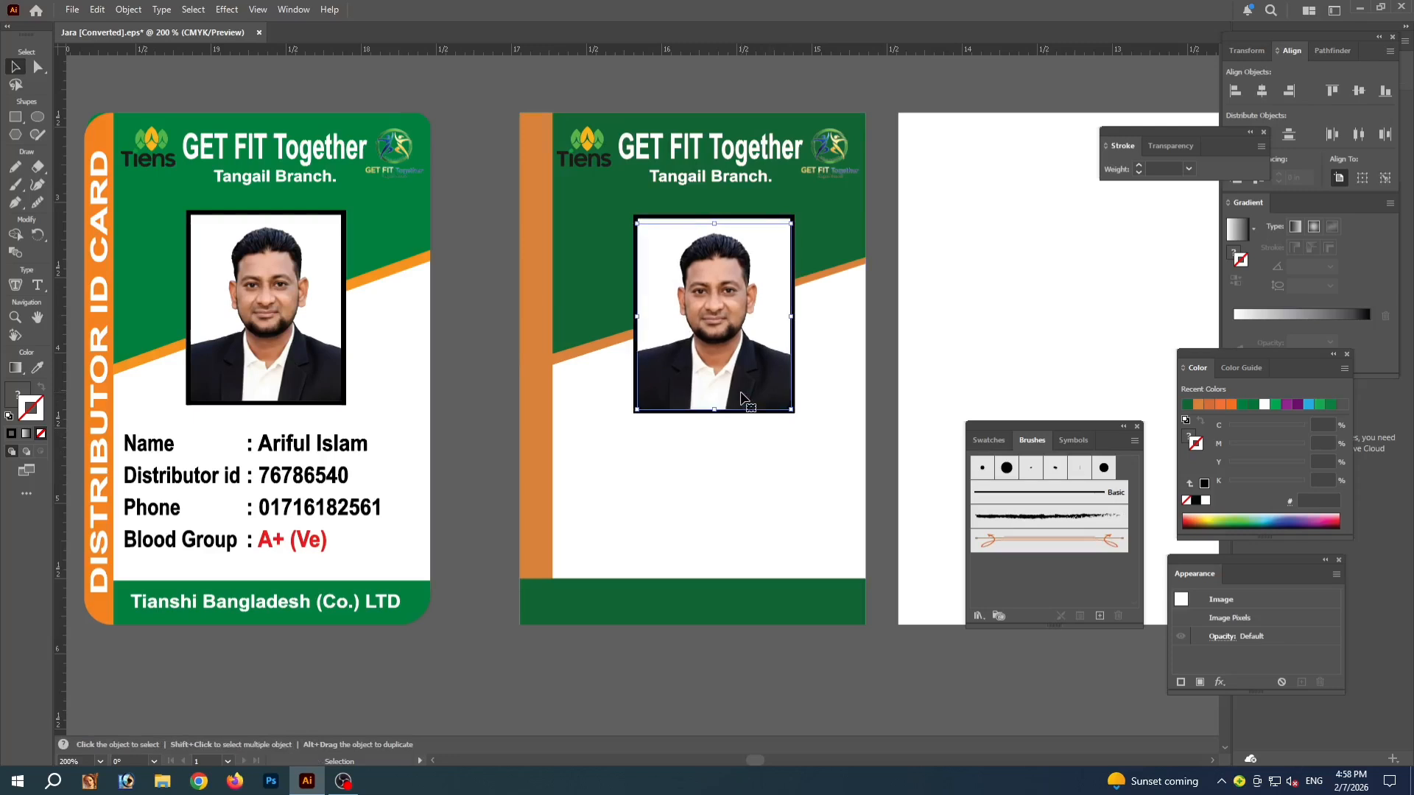
click(436, 95)
click(750, 385)
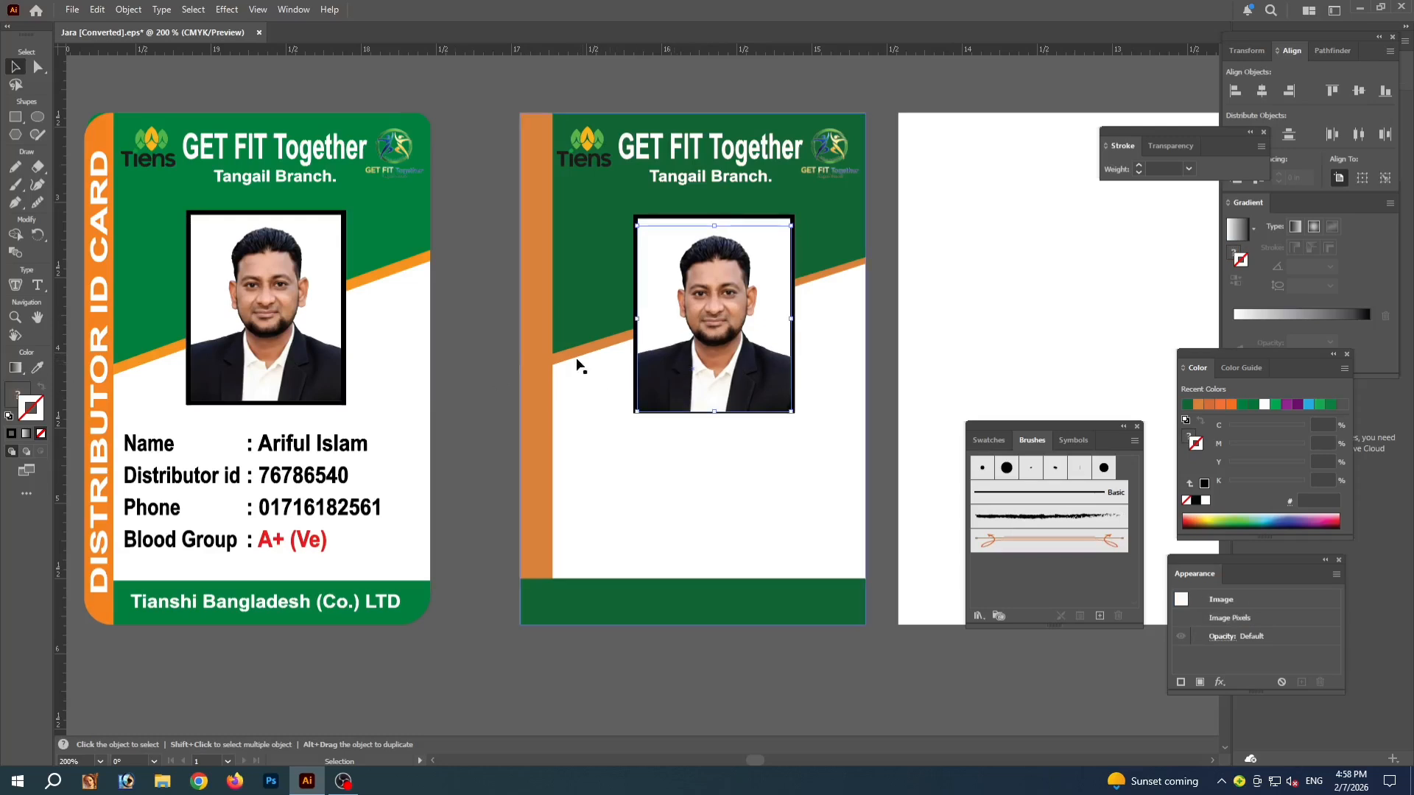
click(536, 349)
click(485, 331)
click(708, 365)
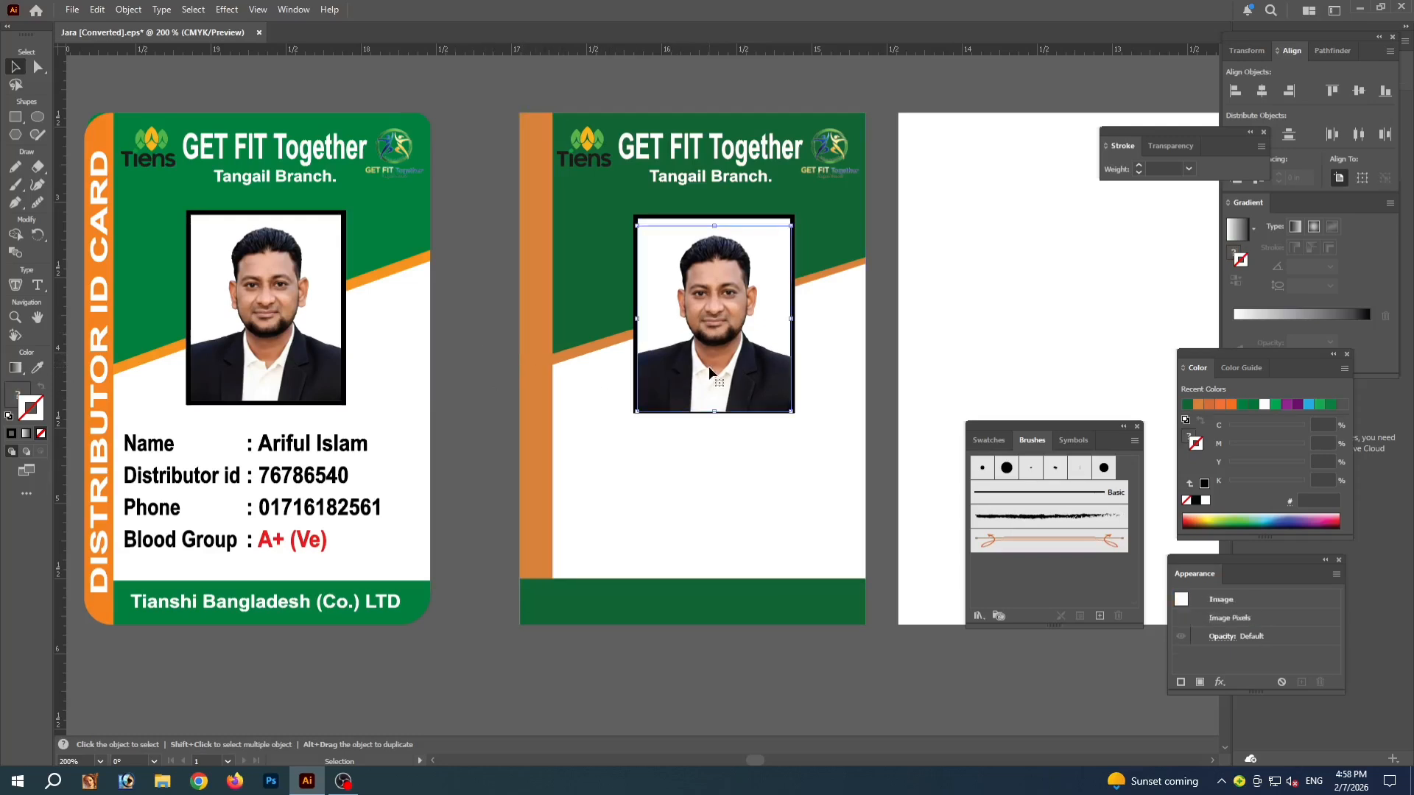
click(505, 369)
Copy the reference card's distributor detail labels and values below the new card's photo, bring them to the front and nudge them left
click(329, 449)
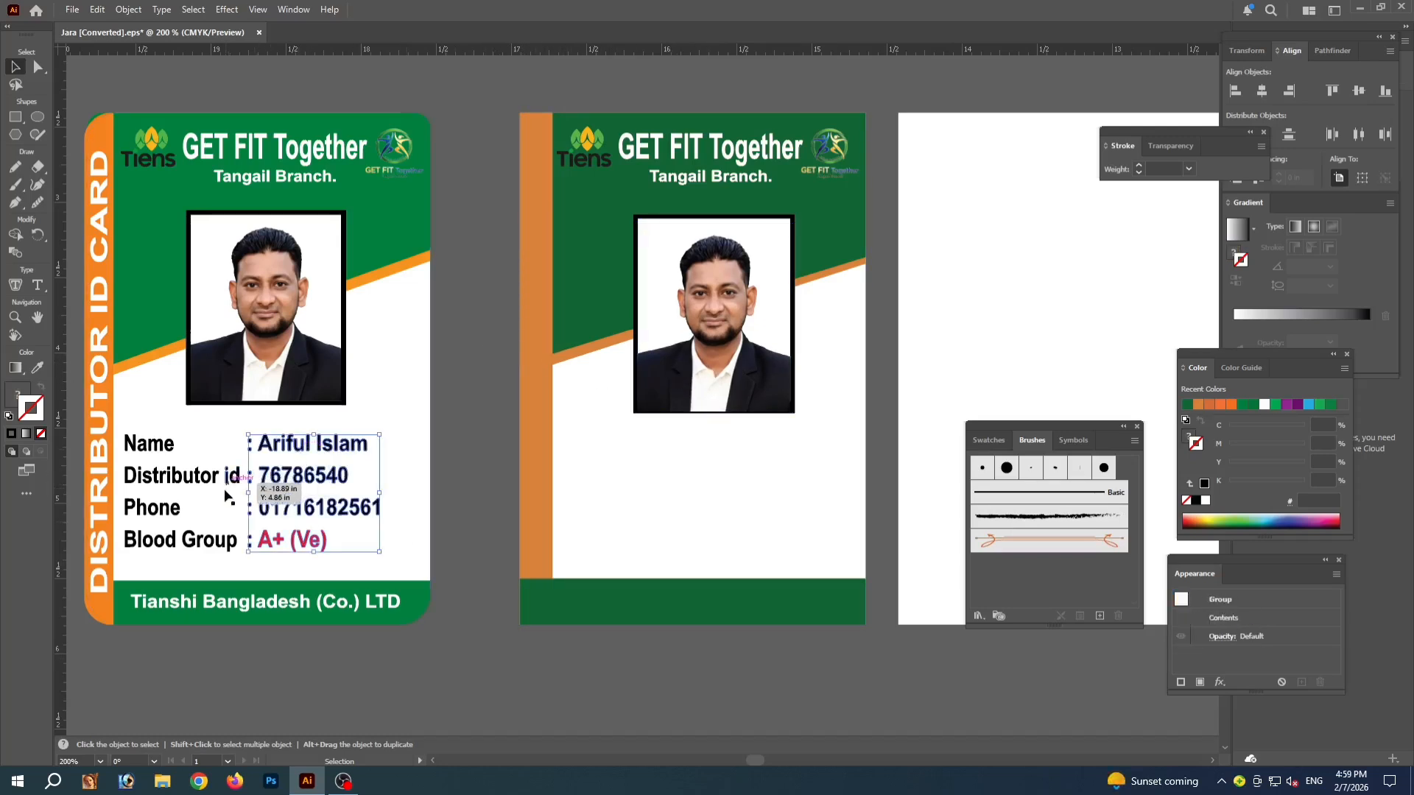
shift+click(187, 483)
drag(186, 483, 727, 501)
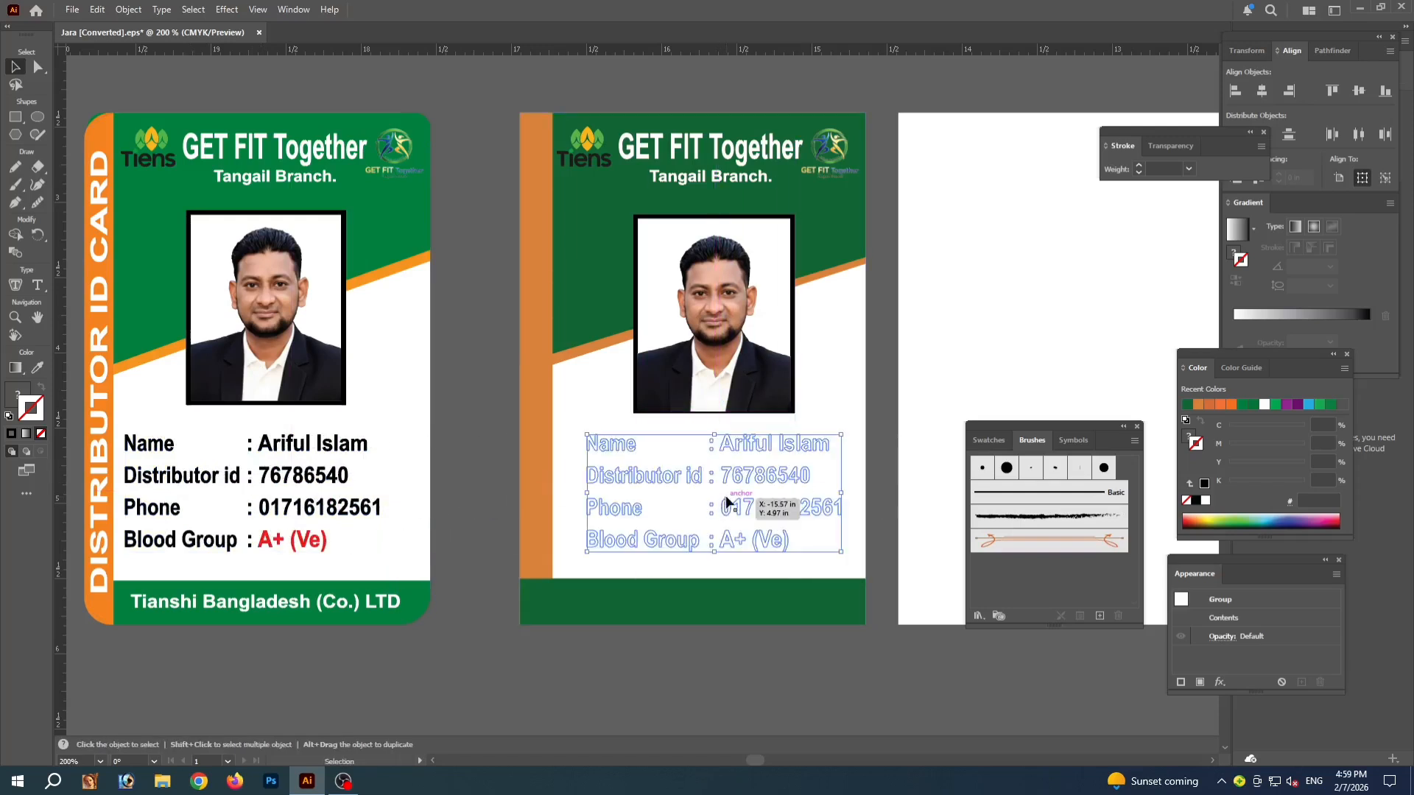
right_click(748, 476)
mouse_move(847, 402)
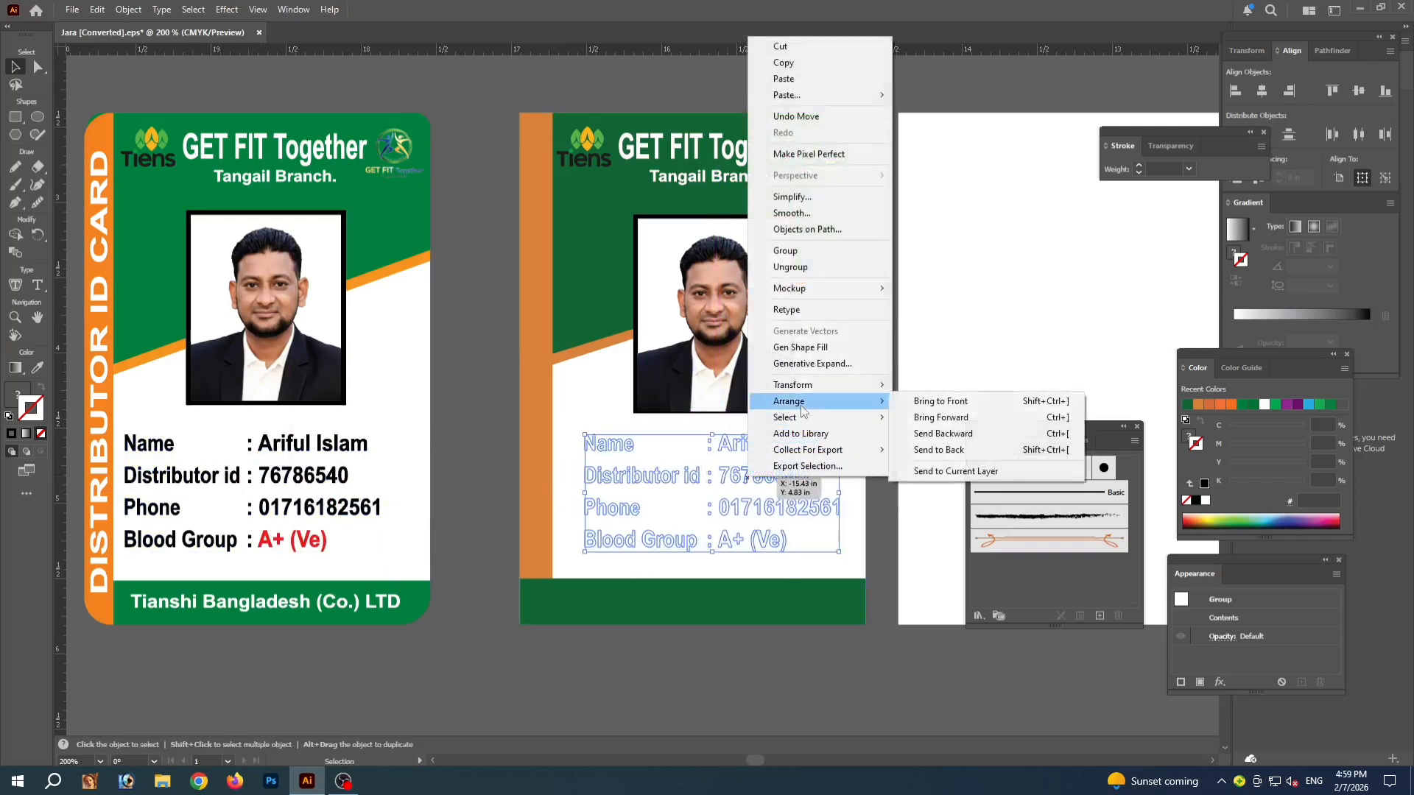
click(942, 404)
key(Left)
key(Left)
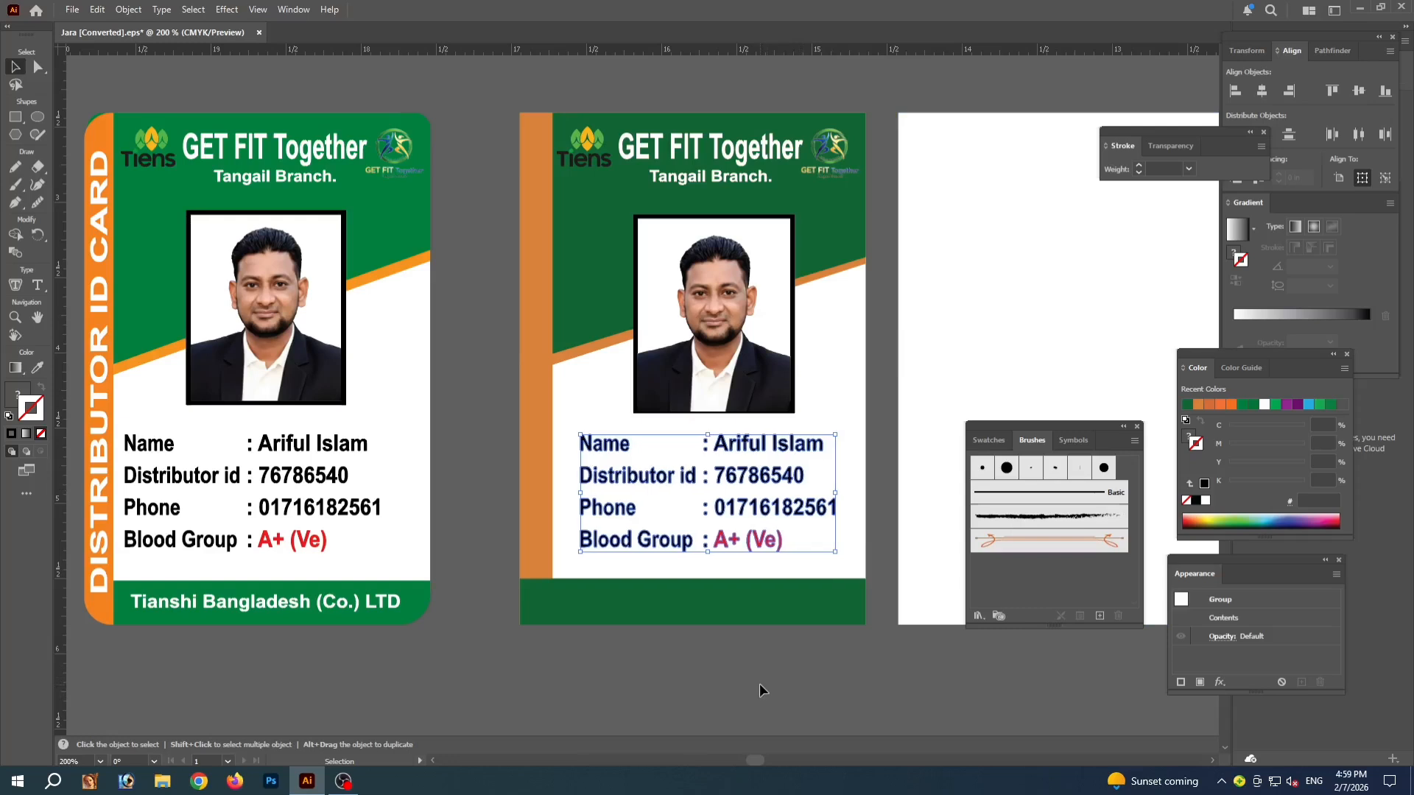
click(758, 685)
Copy the "Tianshi Bangladesh (Co.) LTD" line onto the new card's green footer, bring it to the front and position it within the bar
click(355, 604)
drag(355, 603, 804, 638)
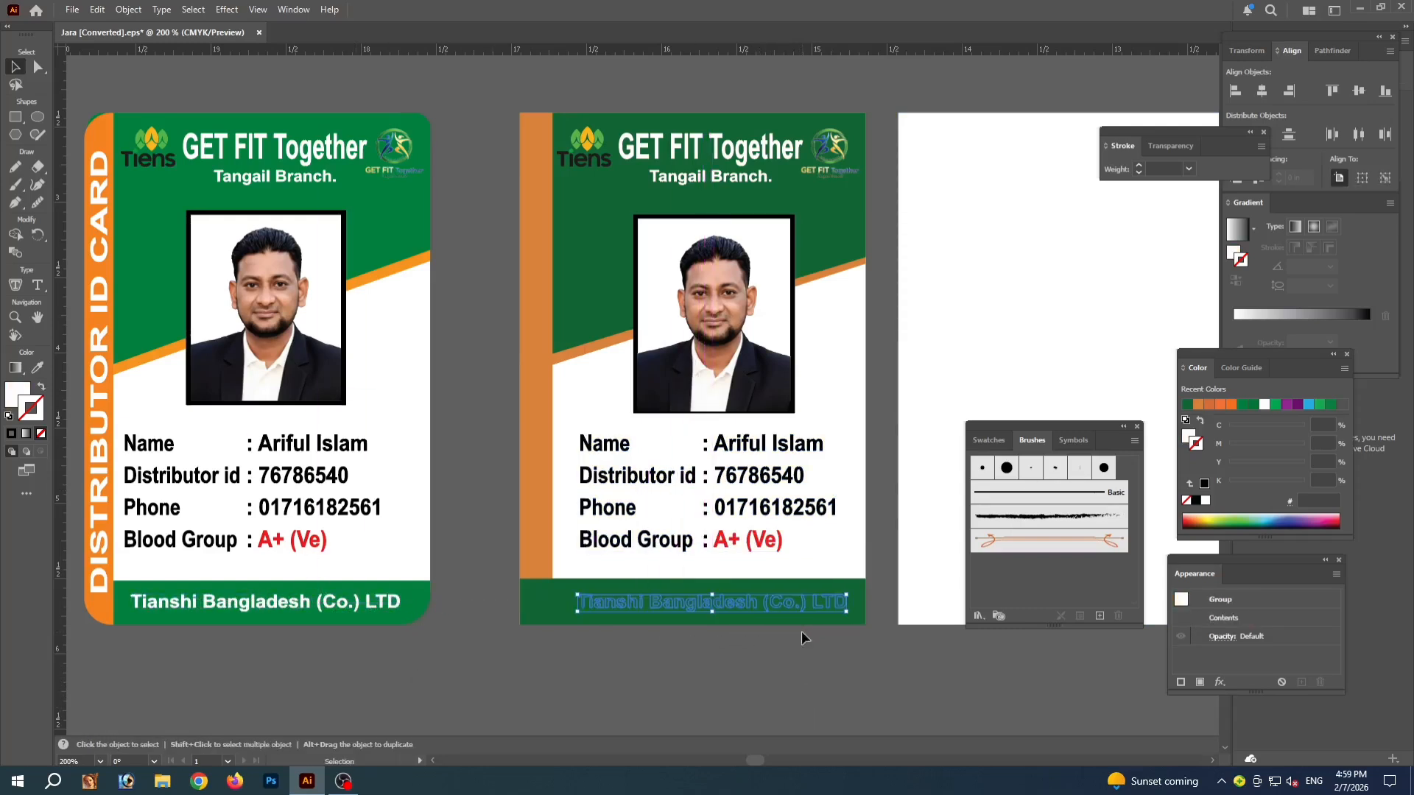
right_click(644, 602)
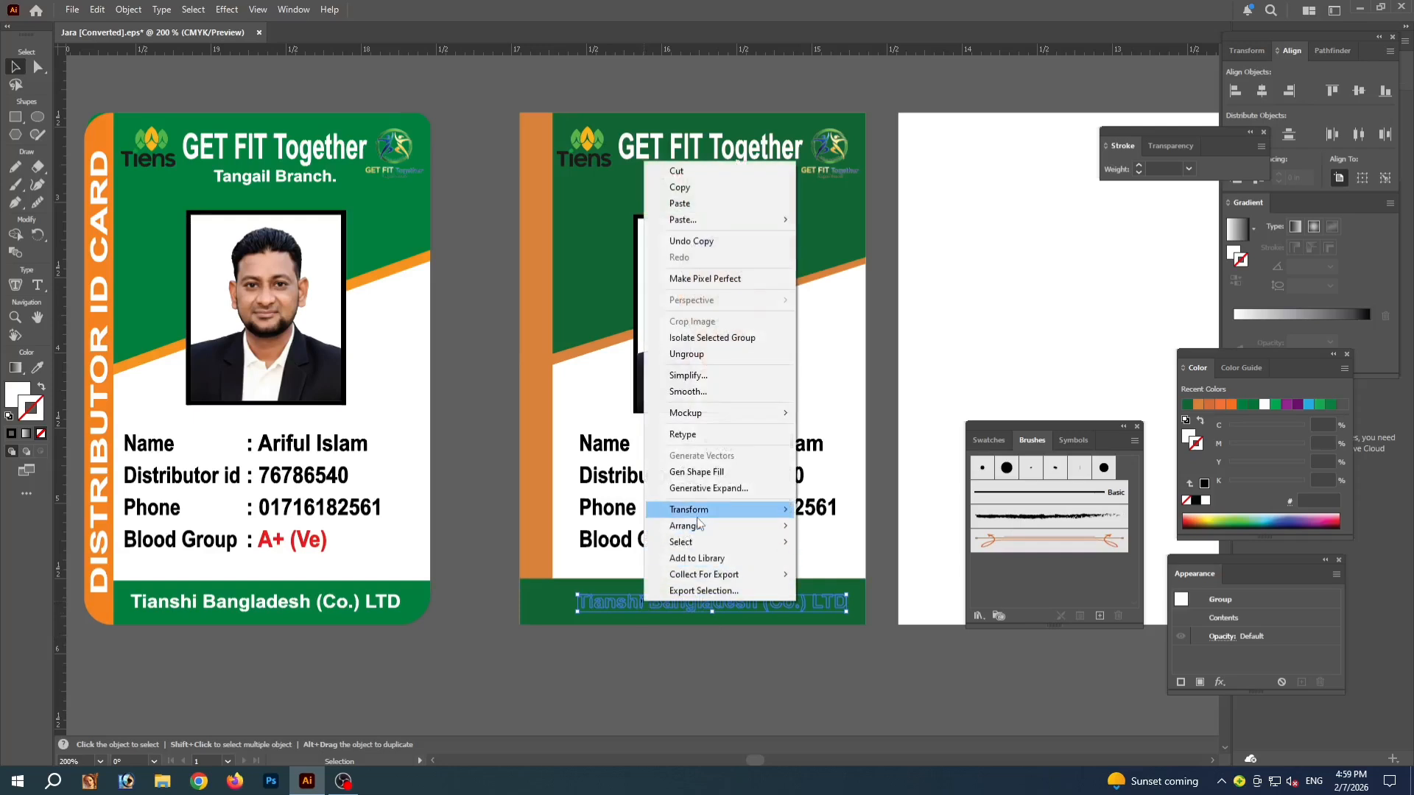
mouse_move(774, 526)
click(842, 526)
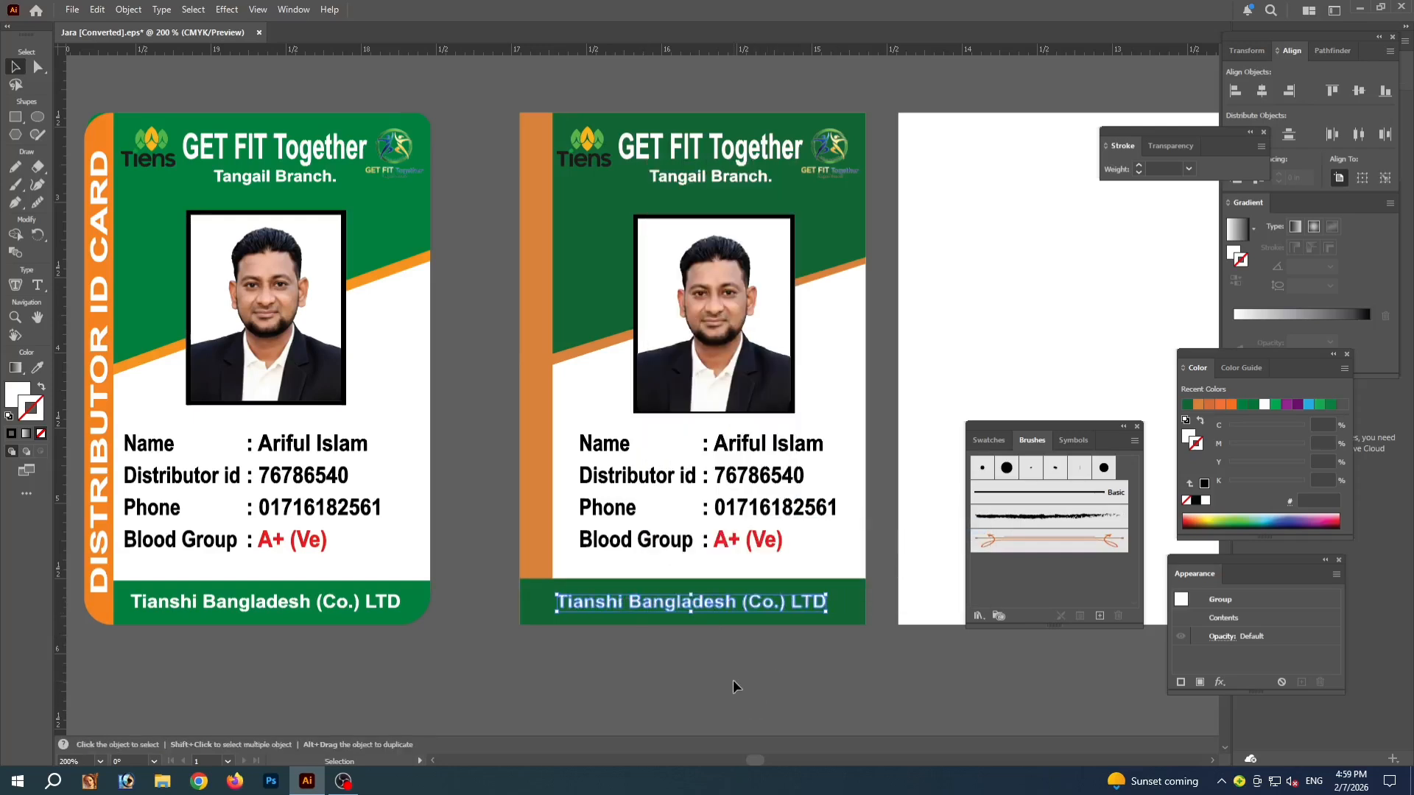
click(697, 679)
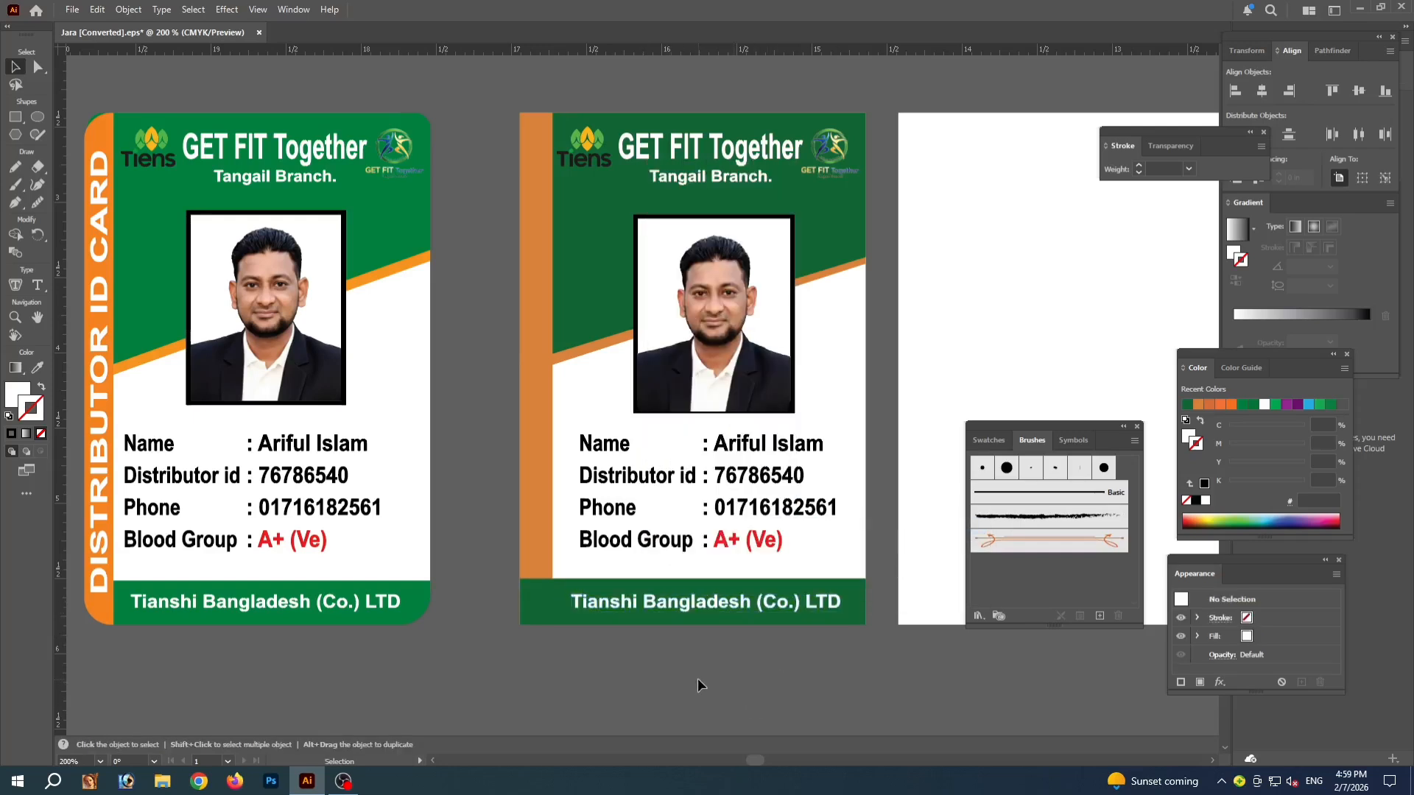
click(94, 405)
key(ctrl+z)
key(ctrl+z)
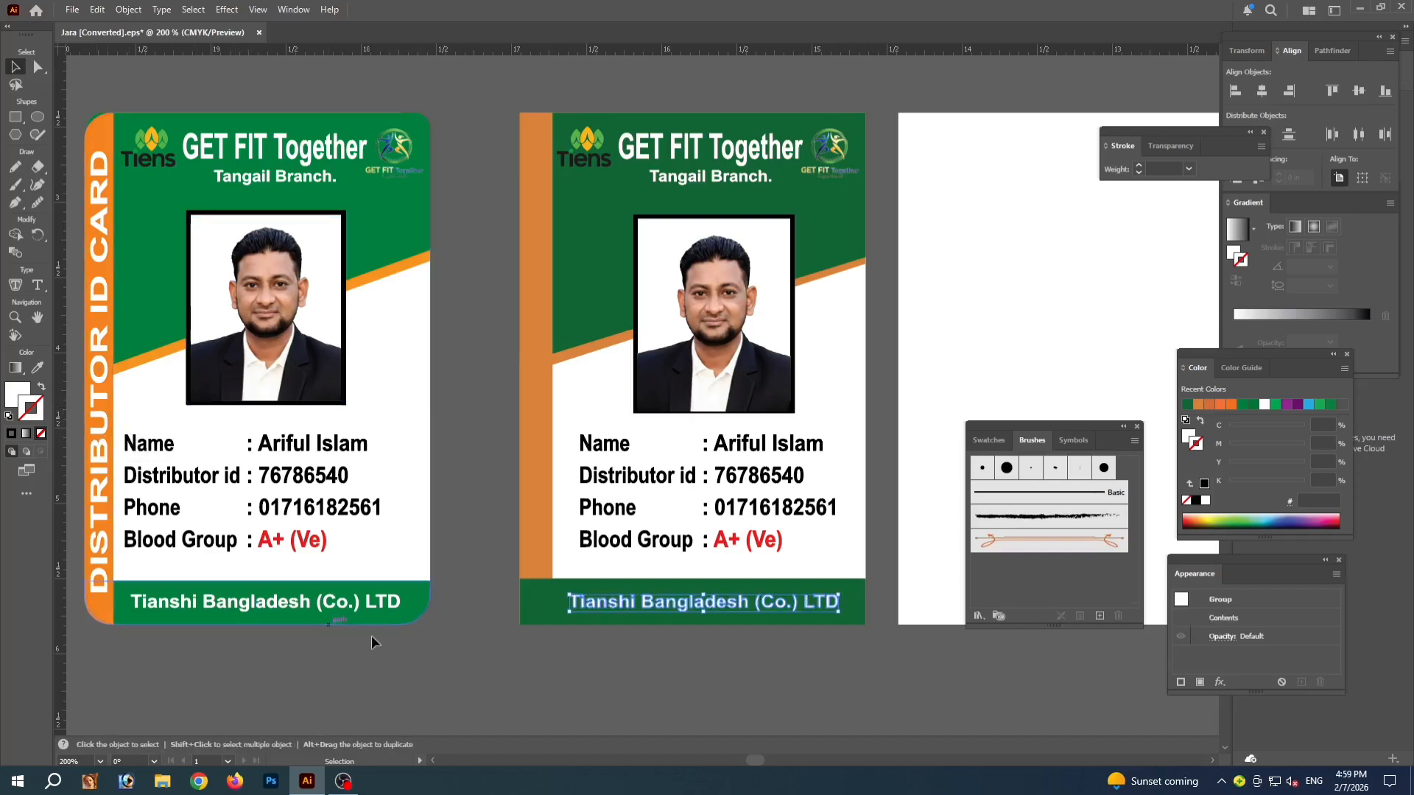
click(507, 672)
Copy the vertical "DISTRIBUTOR ID CARD" text onto the new card's orange strip and bring it to the front
click(96, 487)
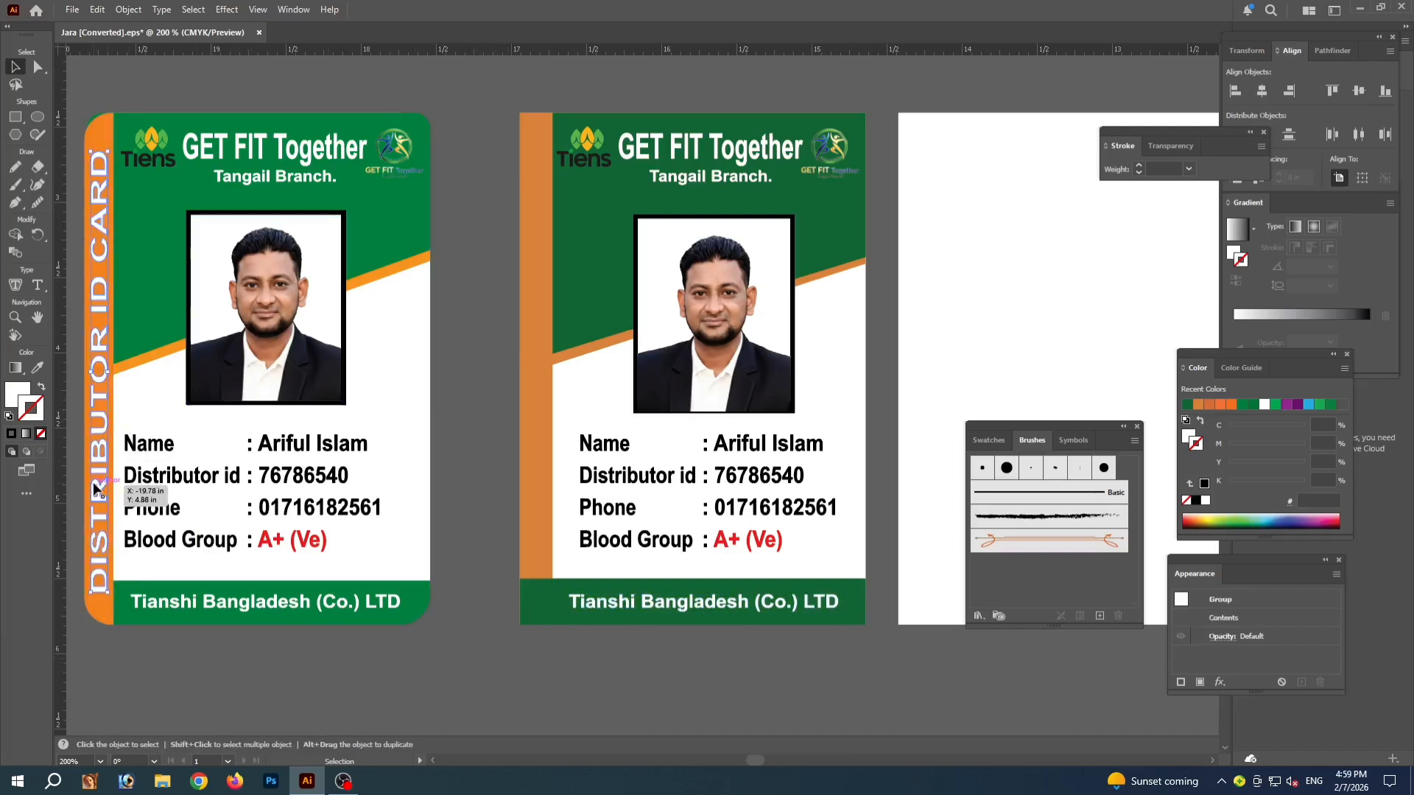
drag(96, 488, 535, 442)
right_click(535, 442)
mouse_move(633, 370)
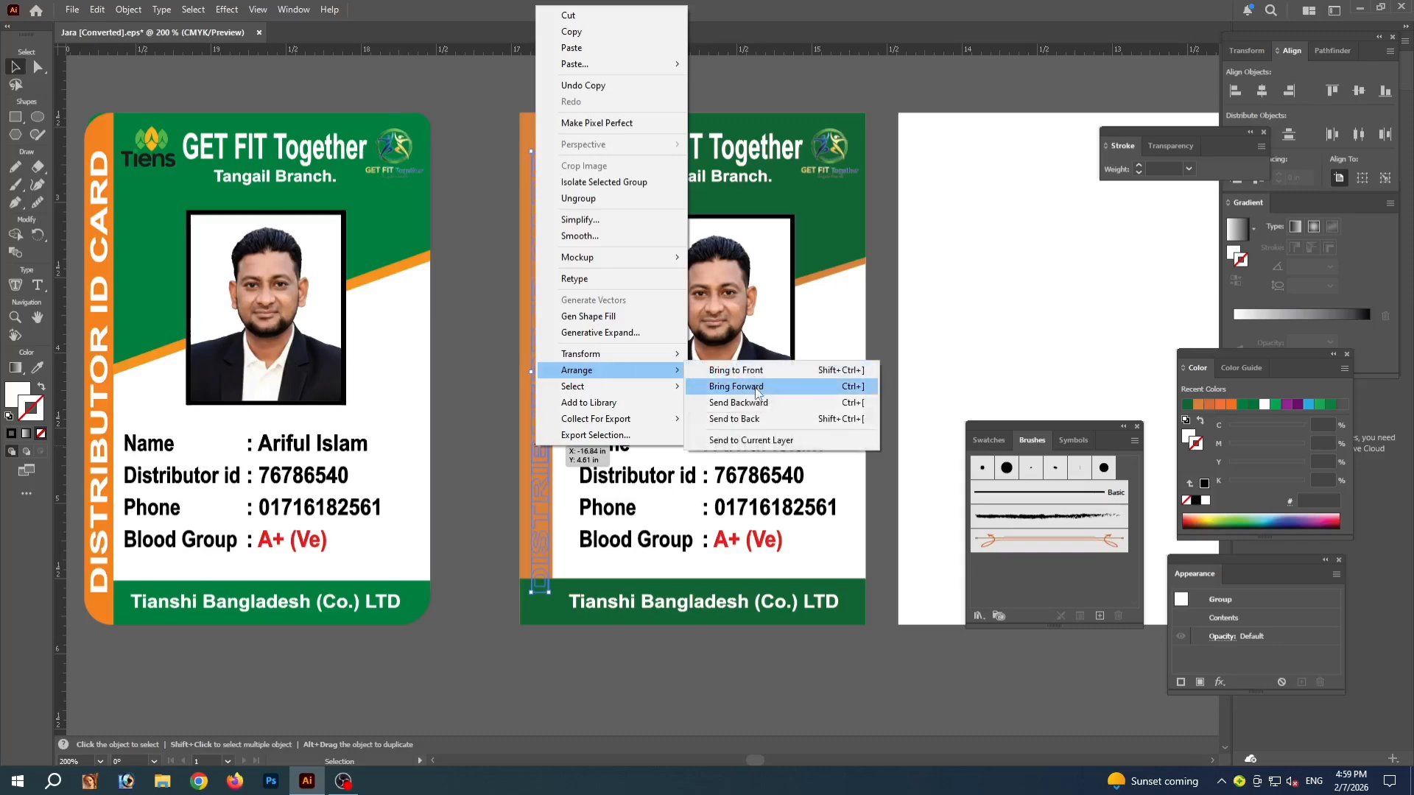
click(737, 370)
key(ctrl+shift+a)
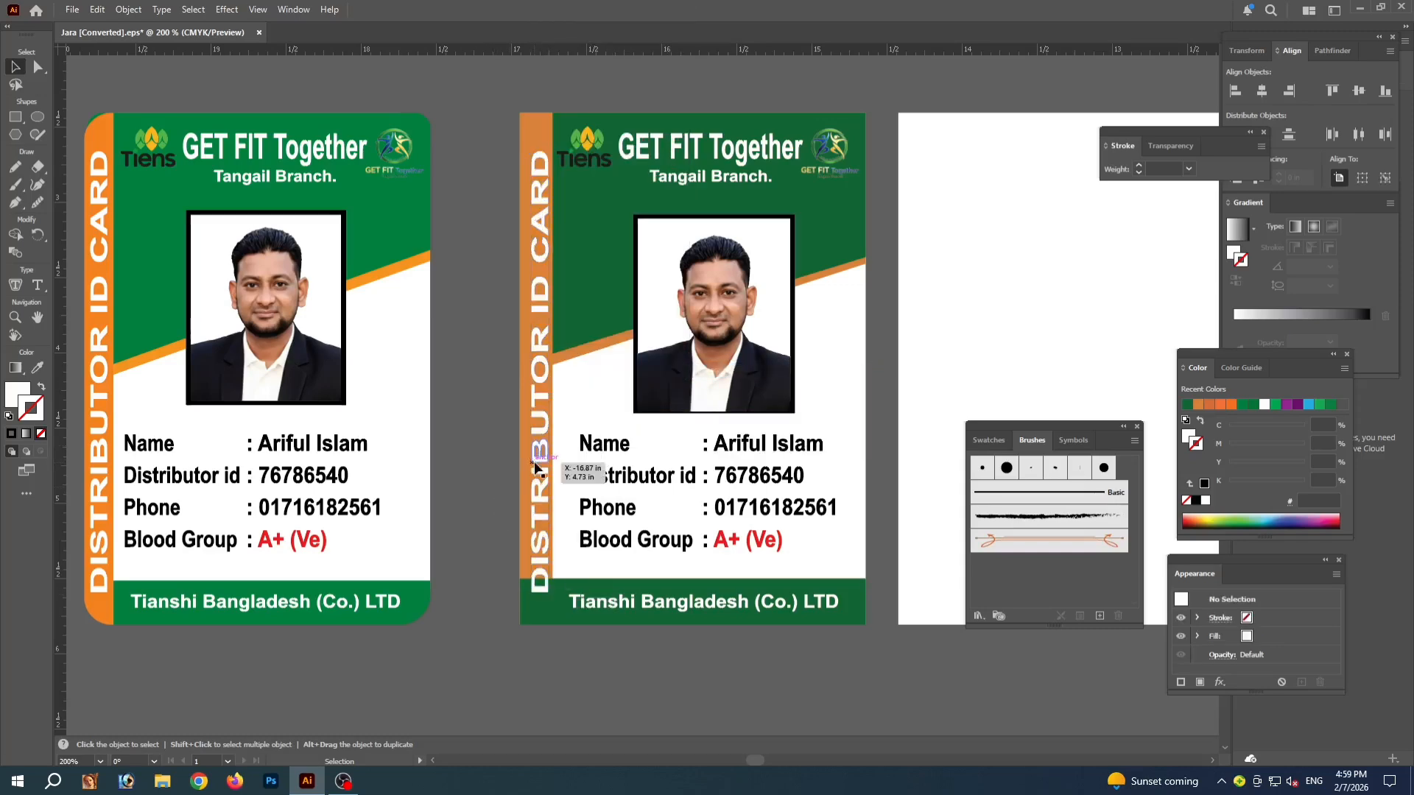
Shorten the copied vertical text from its lower end so it clears the footer level
drag(542, 516, 540, 504)
key(ctrl+=)
scroll(545, 545, down, 3)
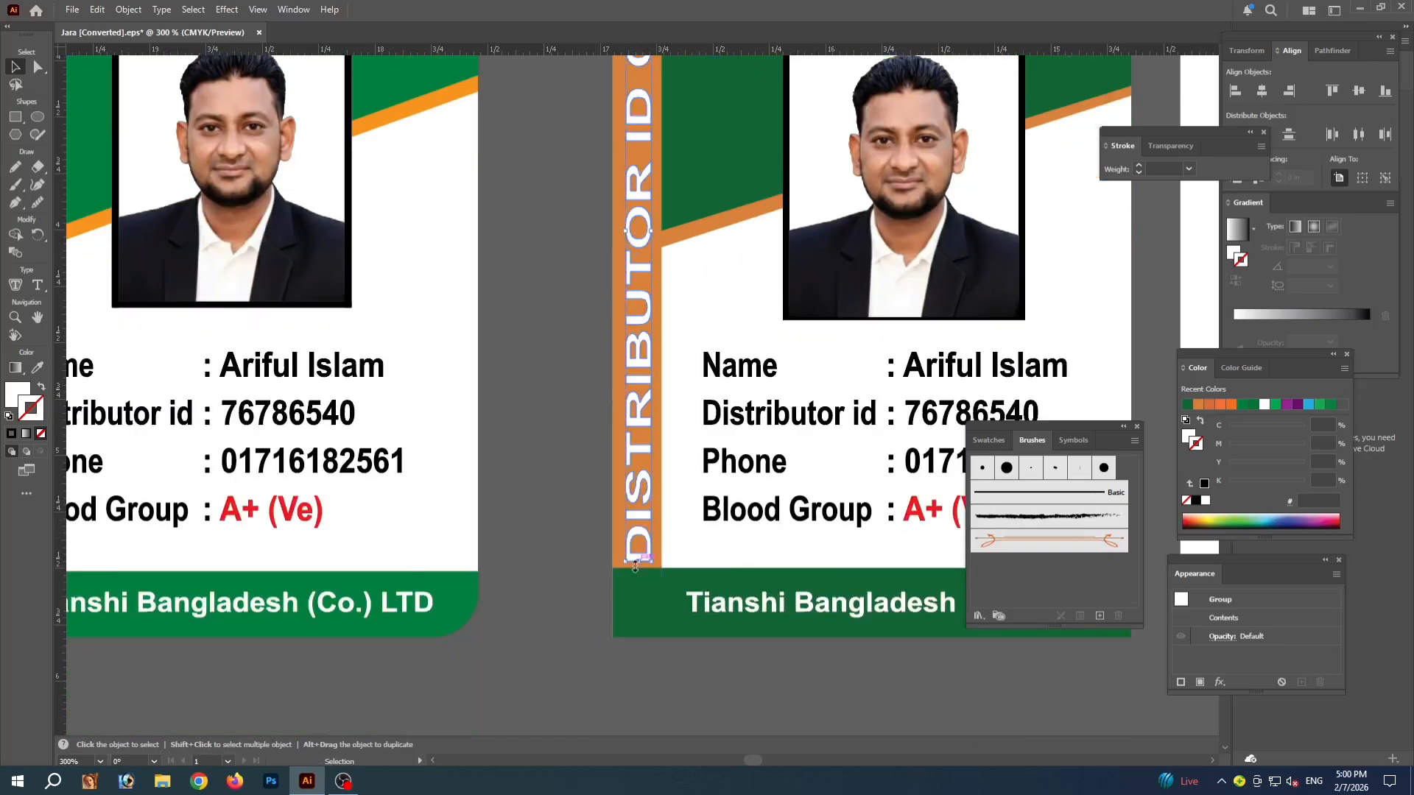
drag(636, 565, 655, 538)
click(564, 522)
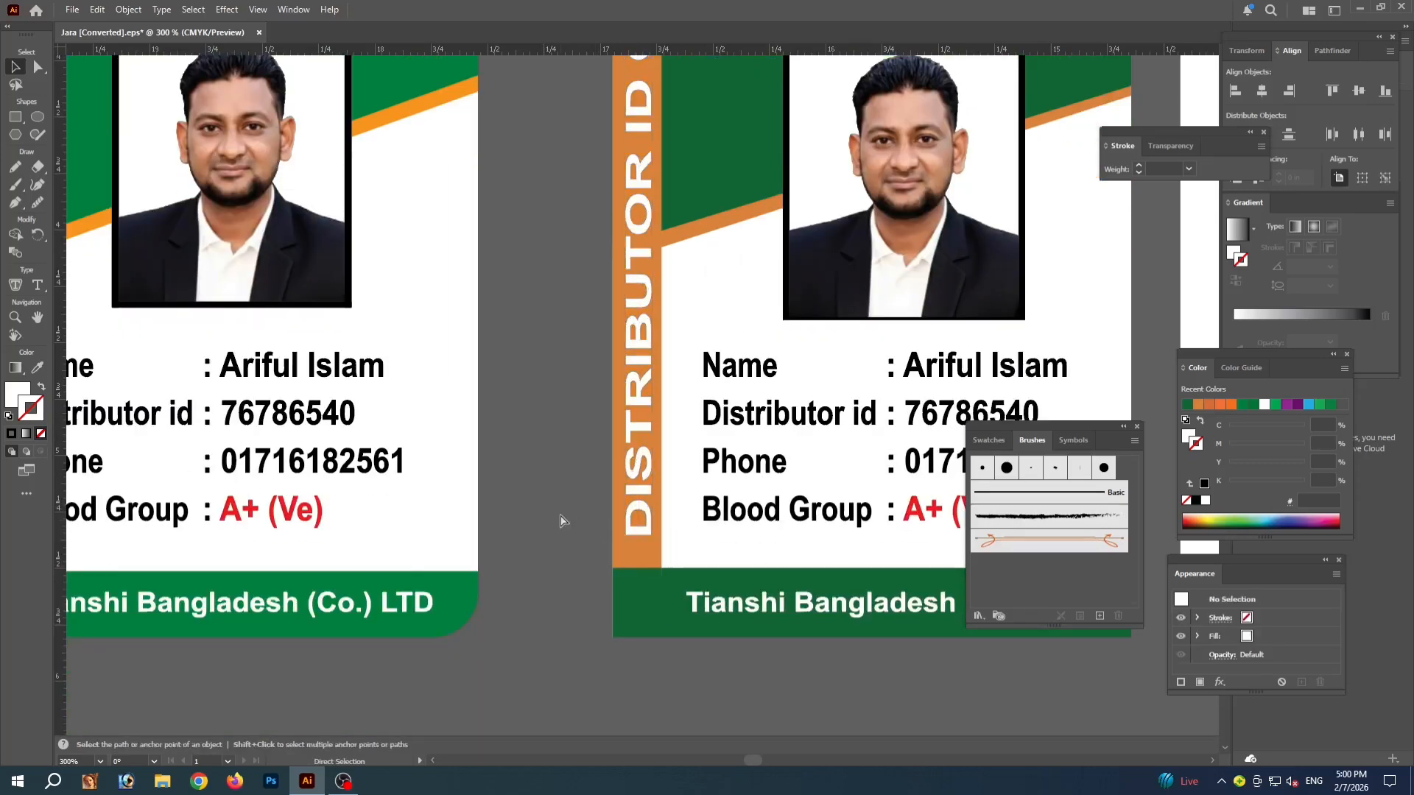
Shorten the vertical text slightly from its upper end to leave space below the card's top edge
key(ctrl+minus)
key(v)
click(645, 373)
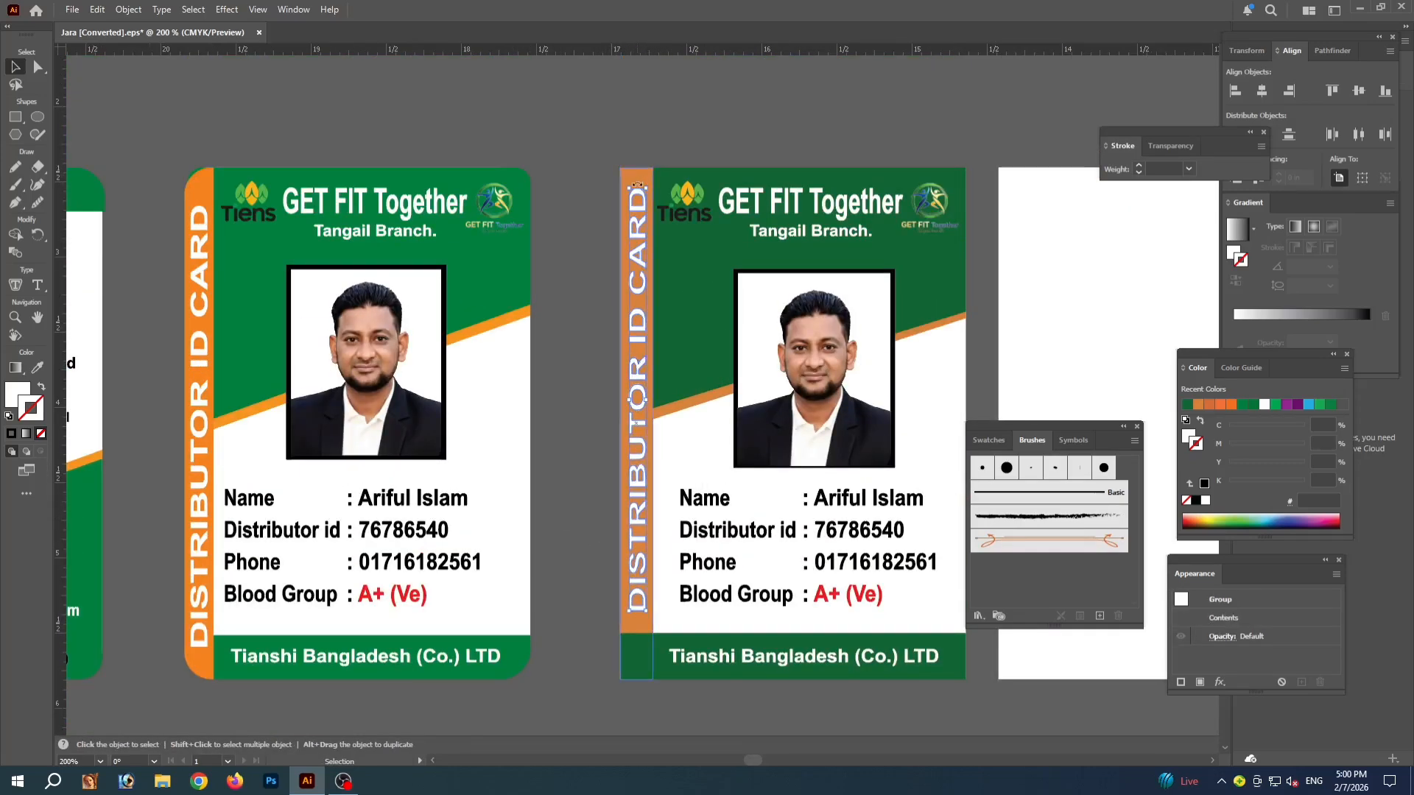
key(ctrl+=)
drag(638, 66, 637, 86)
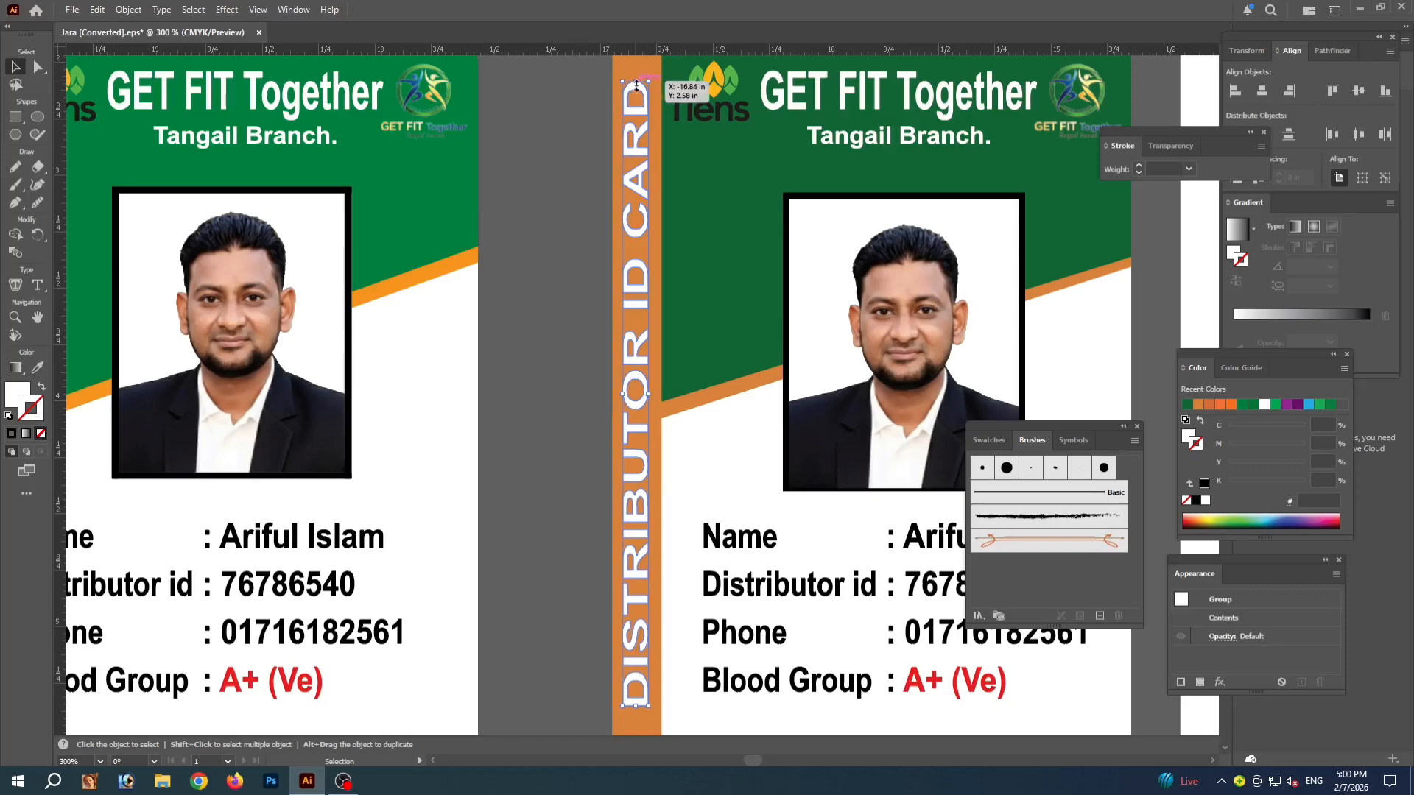
click(545, 202)
key(ctrl+minus)
key(ctrl+minus)
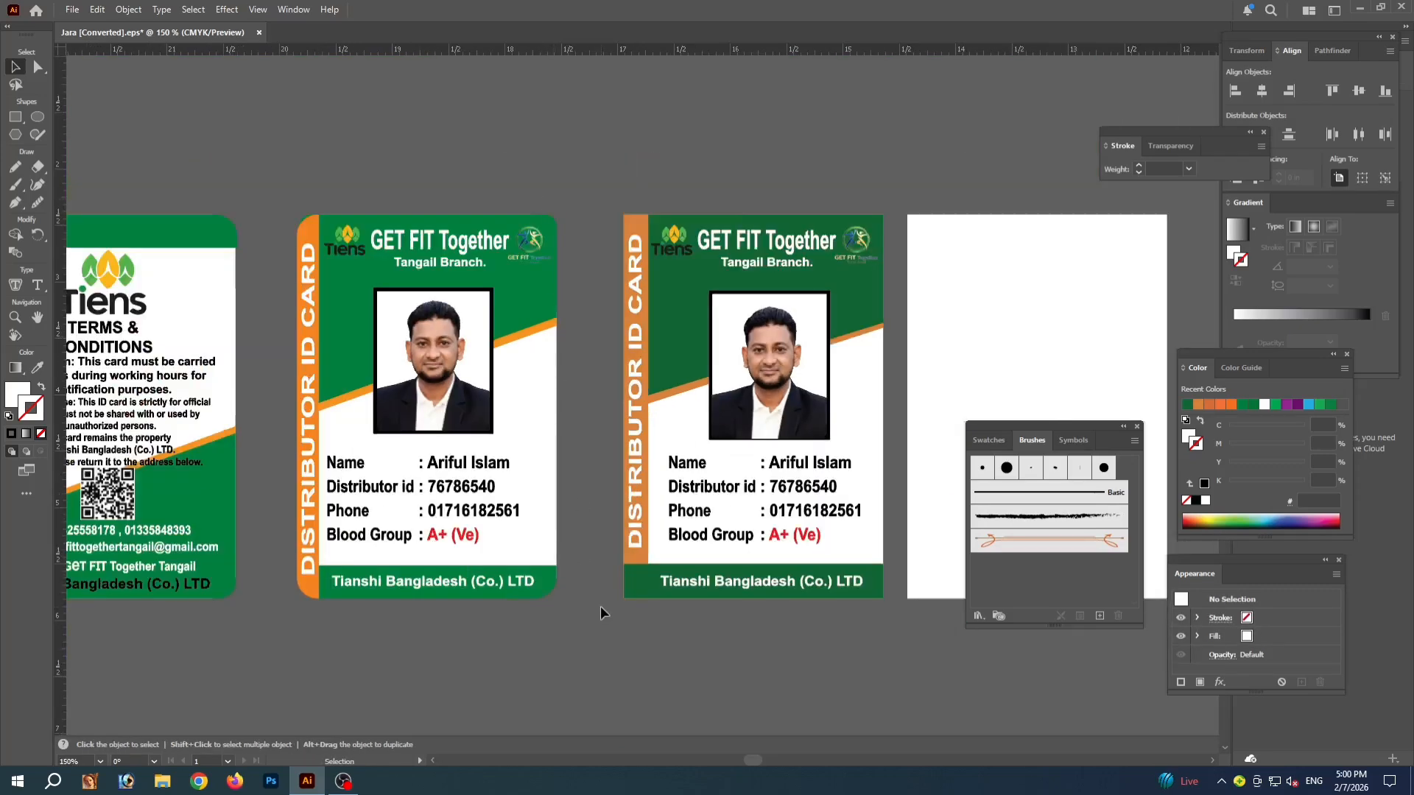
Shorten the vertical text further from its upper end, leaving more orange above it
click(636, 395)
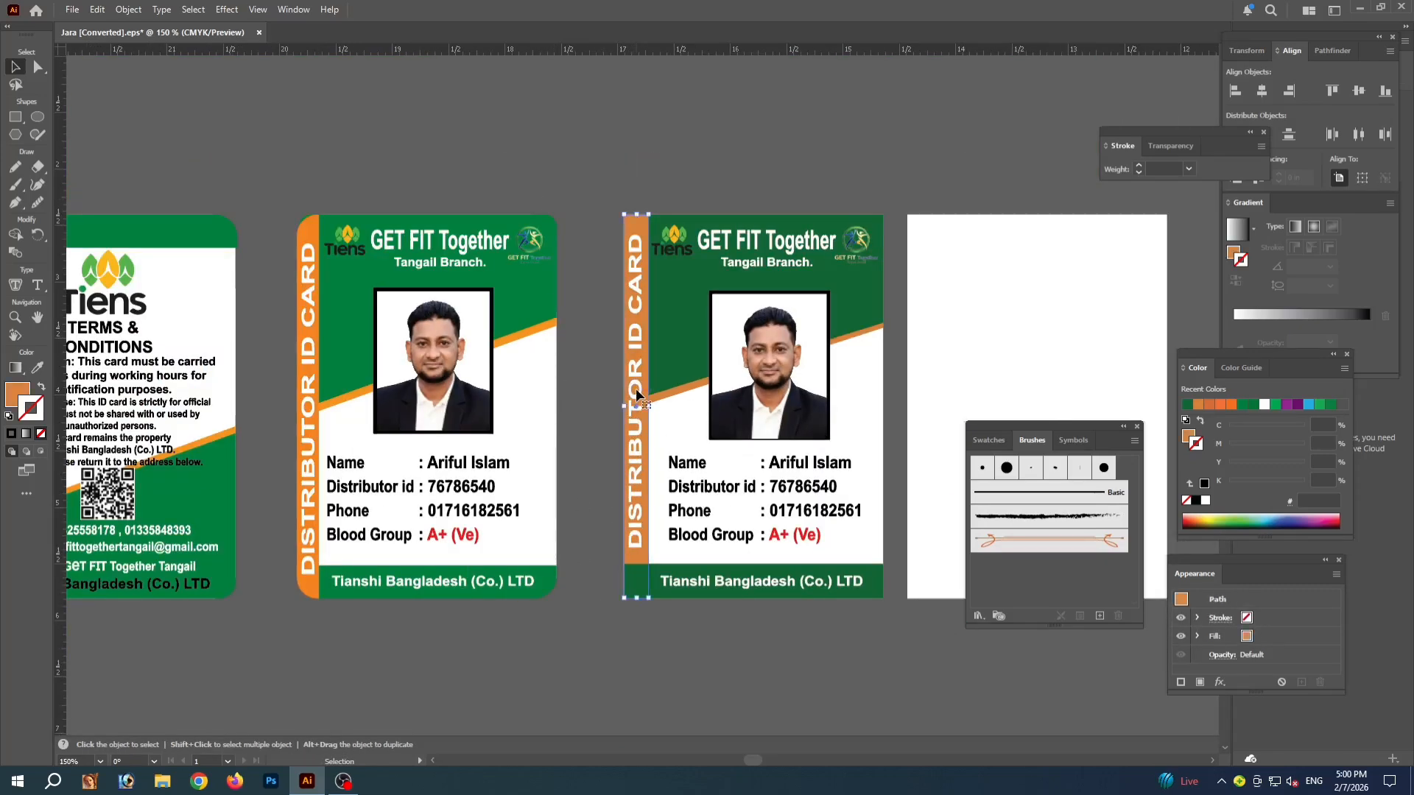
click(637, 214)
key(ctrl+=)
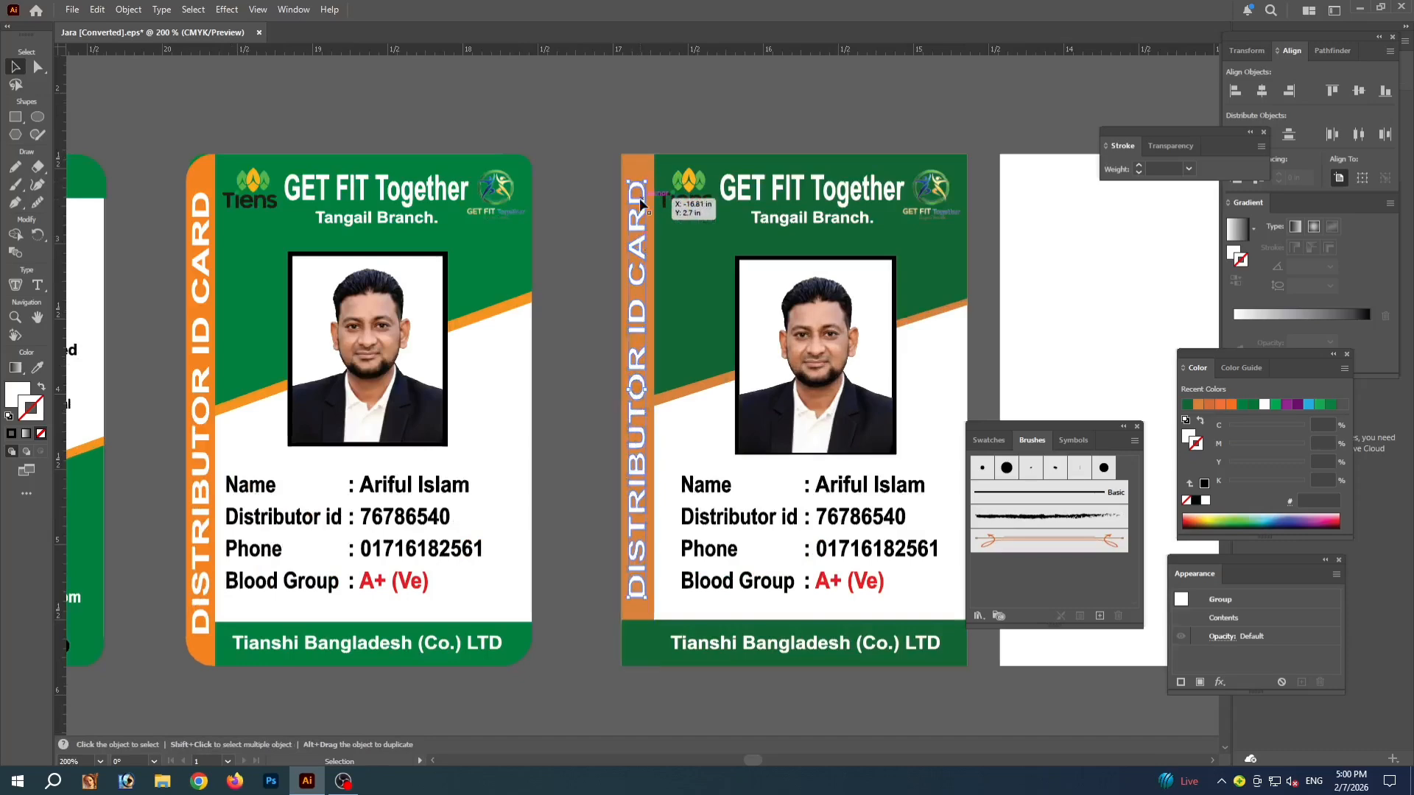
key(ctrl+=)
key(a)
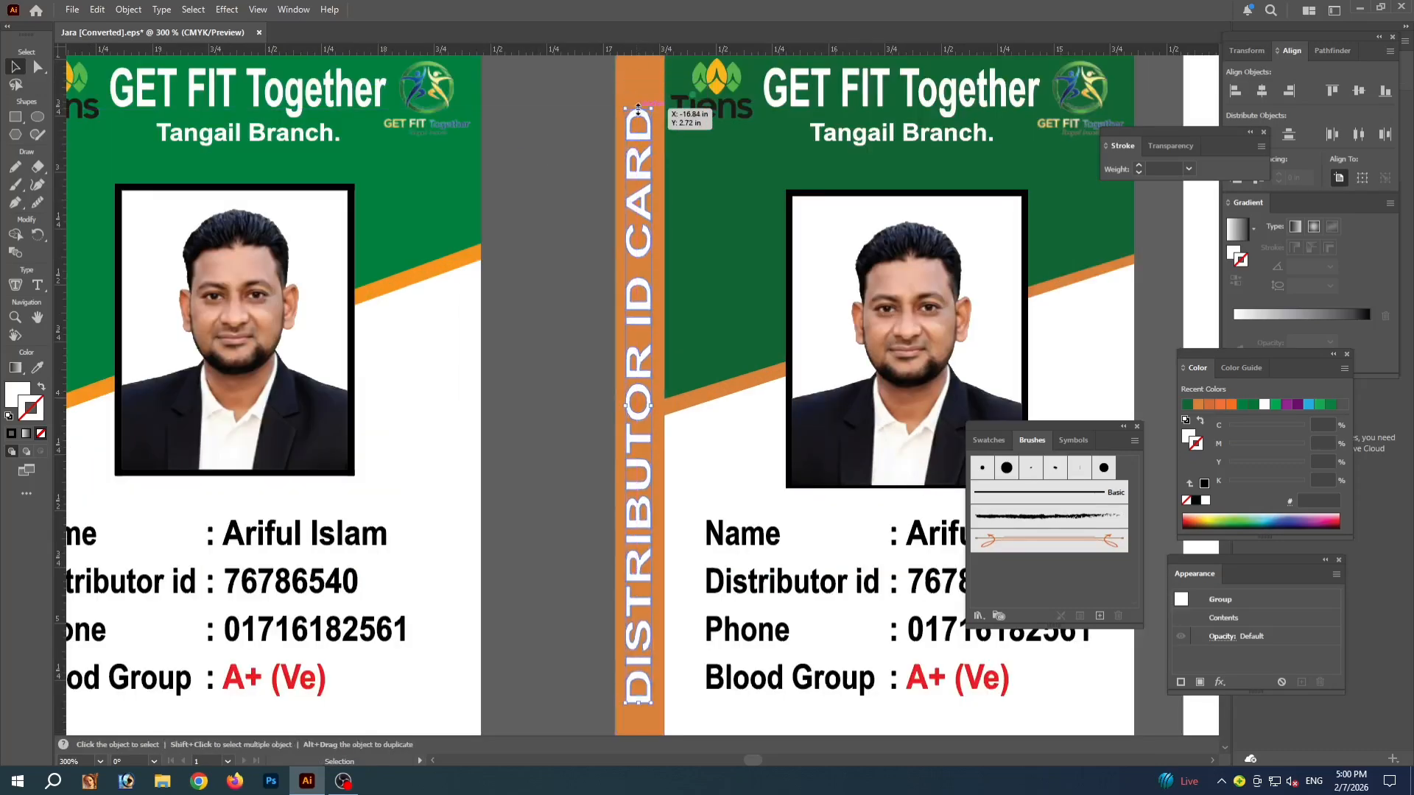
key(ctrl+minus)
key(v)
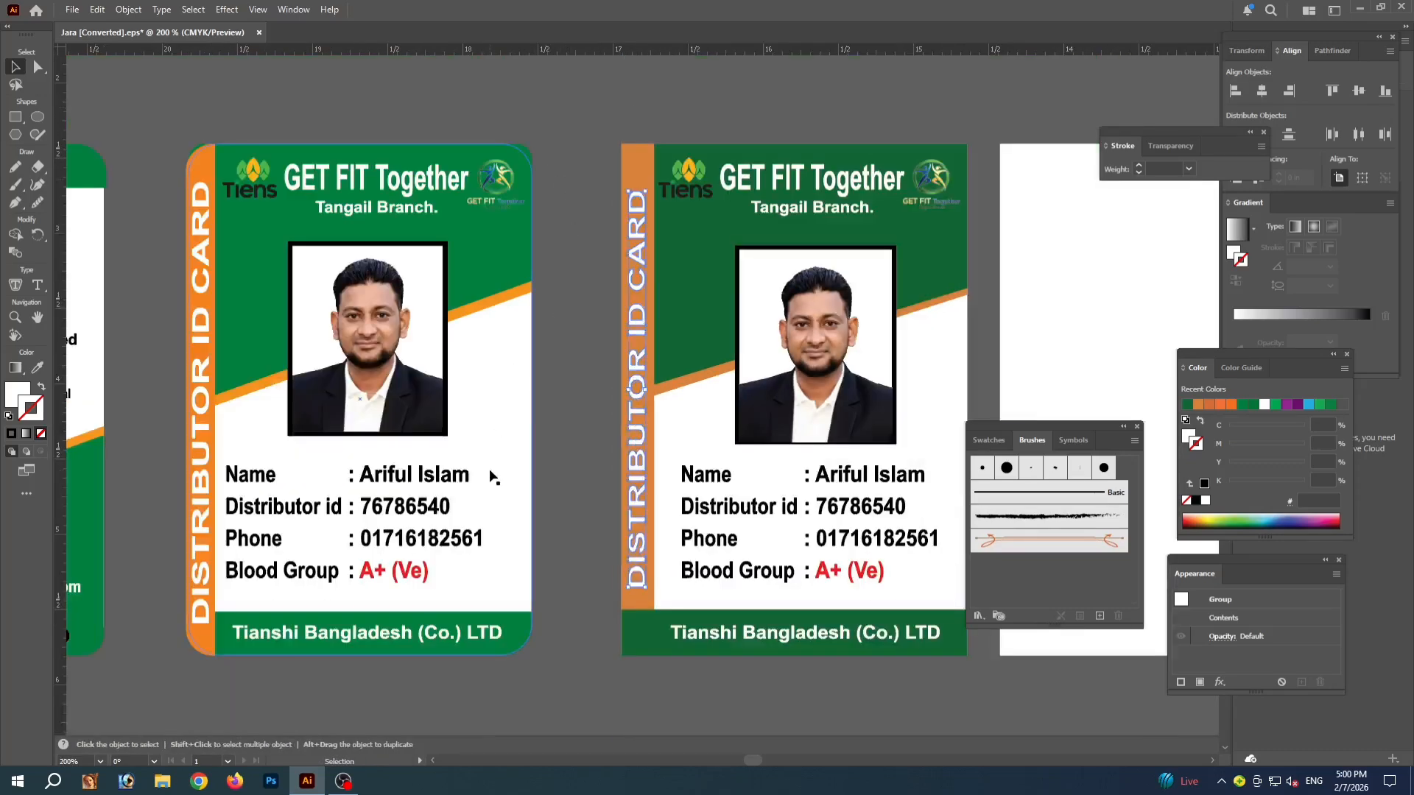
Bring the new card's orange strip forward so it covers the green footer's left end
click(638, 596)
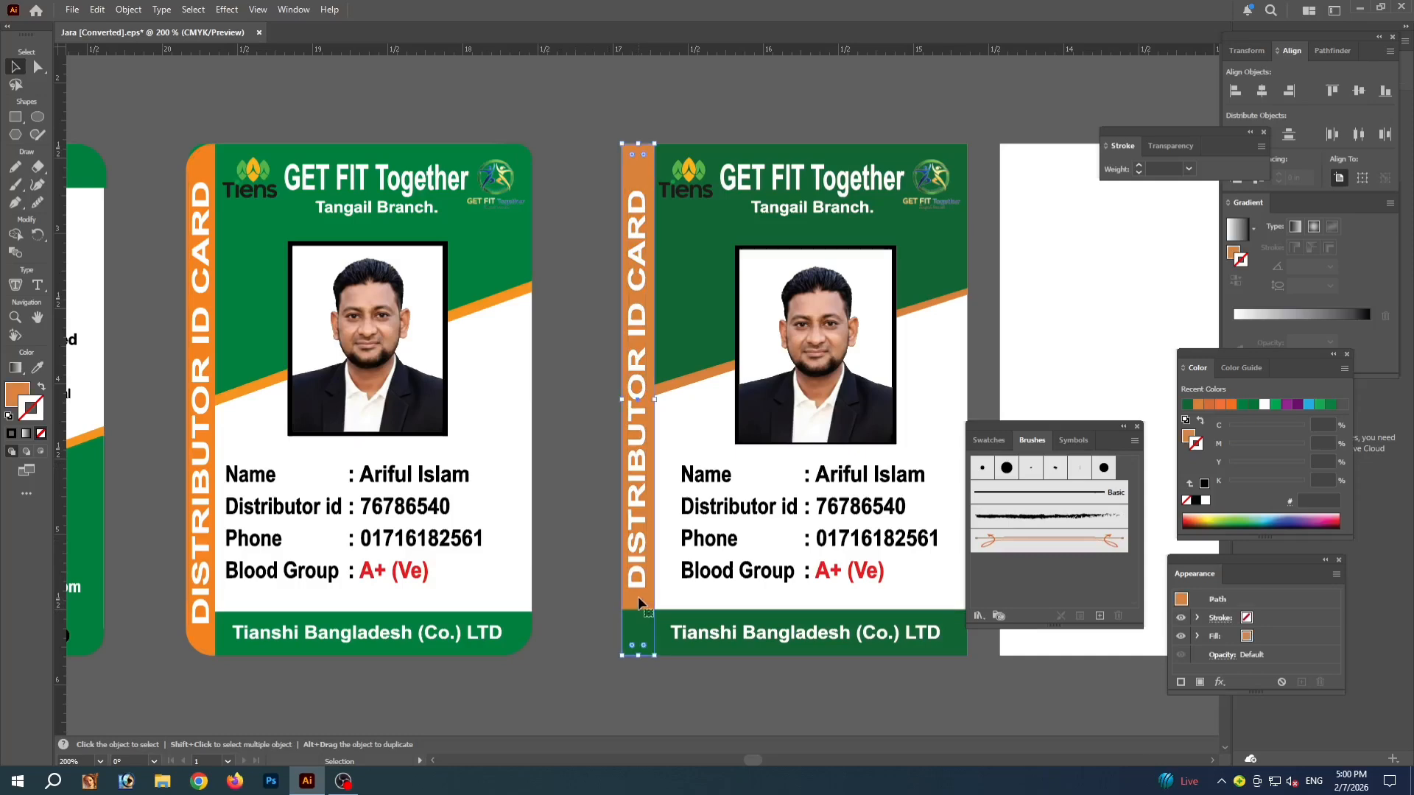
key(ctrl+])
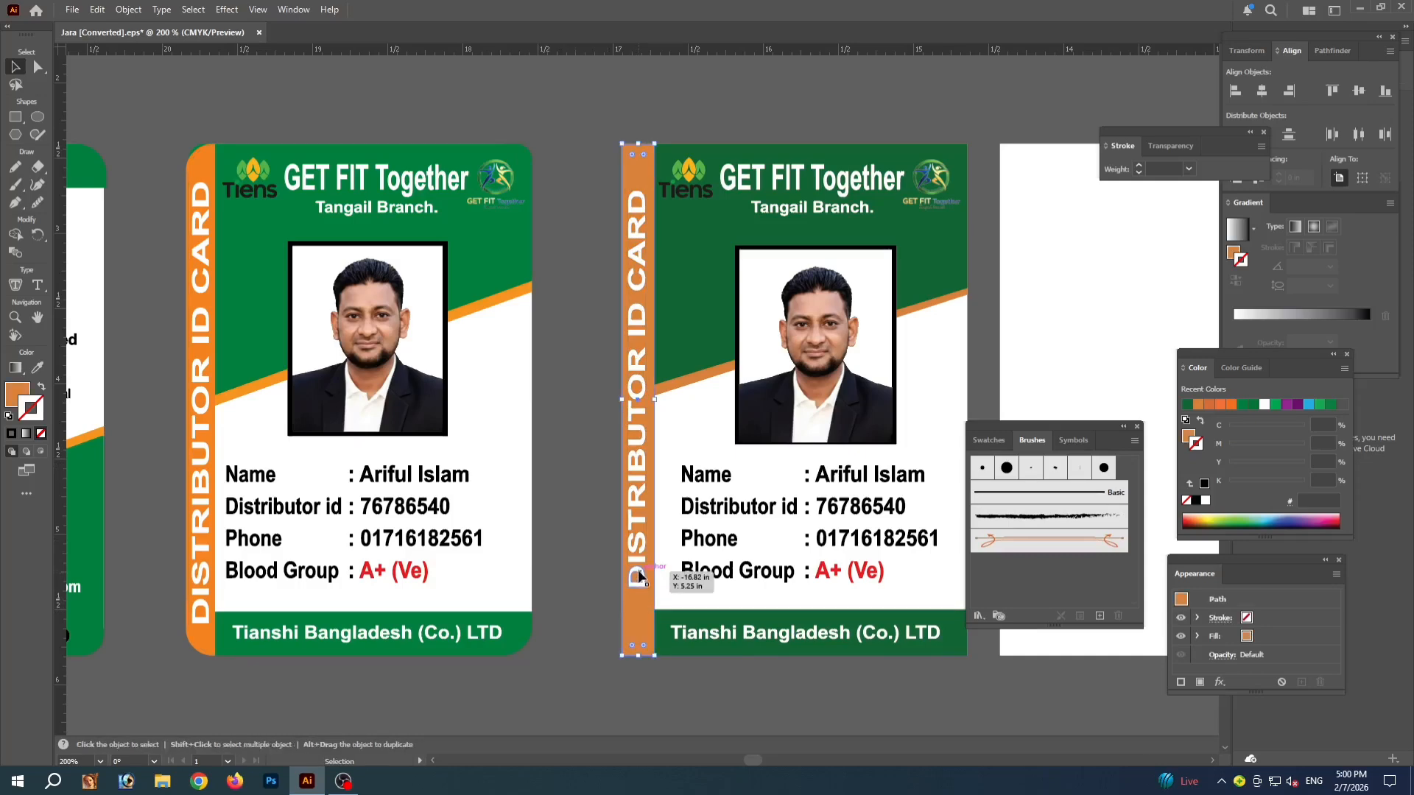
click(604, 557)
click(637, 601)
click(600, 467)
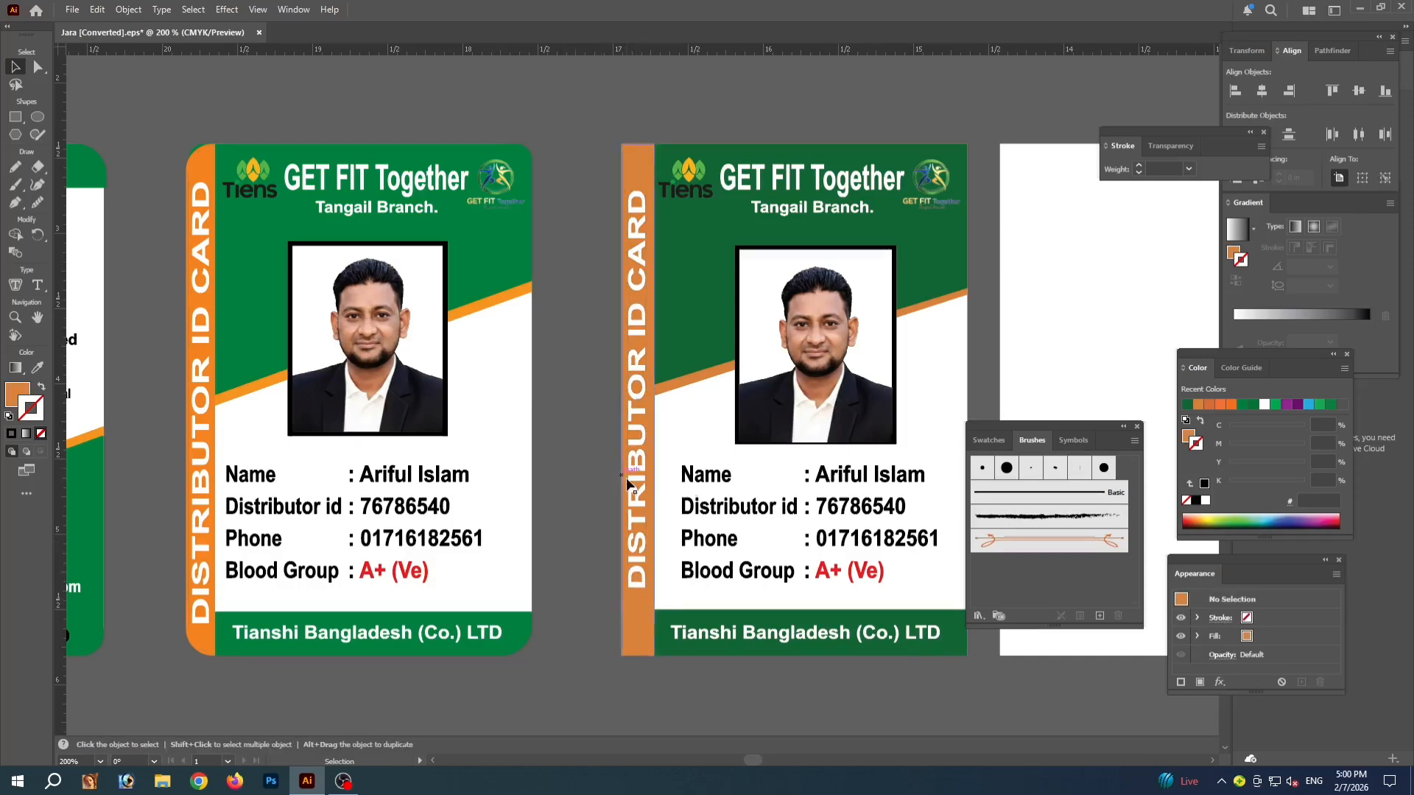
Stretch the vertical "DISTRIBUTOR ID CARD" text downward from its lower end into the footer level of the strip
key(ctrl+plus)
click(646, 489)
scroll(658, 566, down, 1)
scroll(661, 573, down, 1)
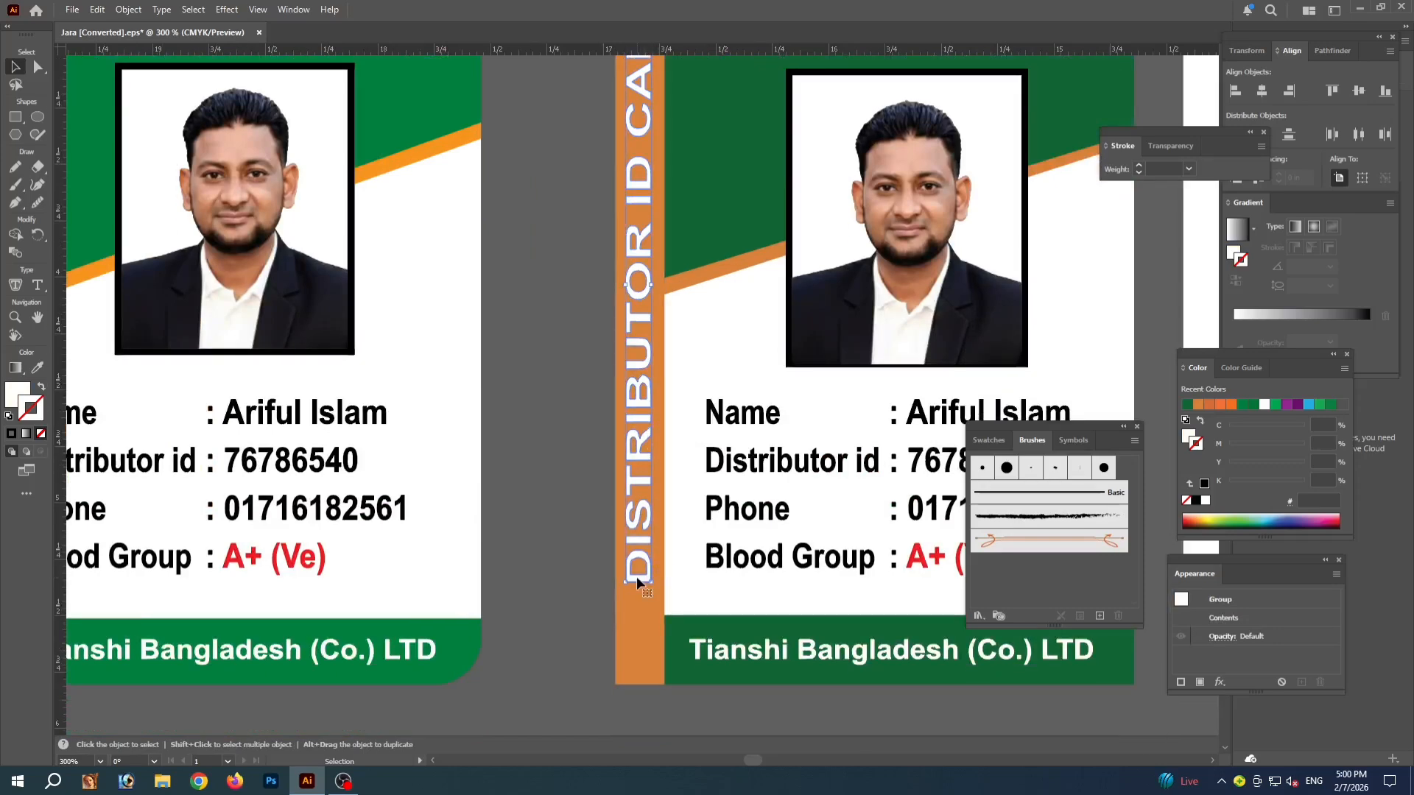
click(545, 576)
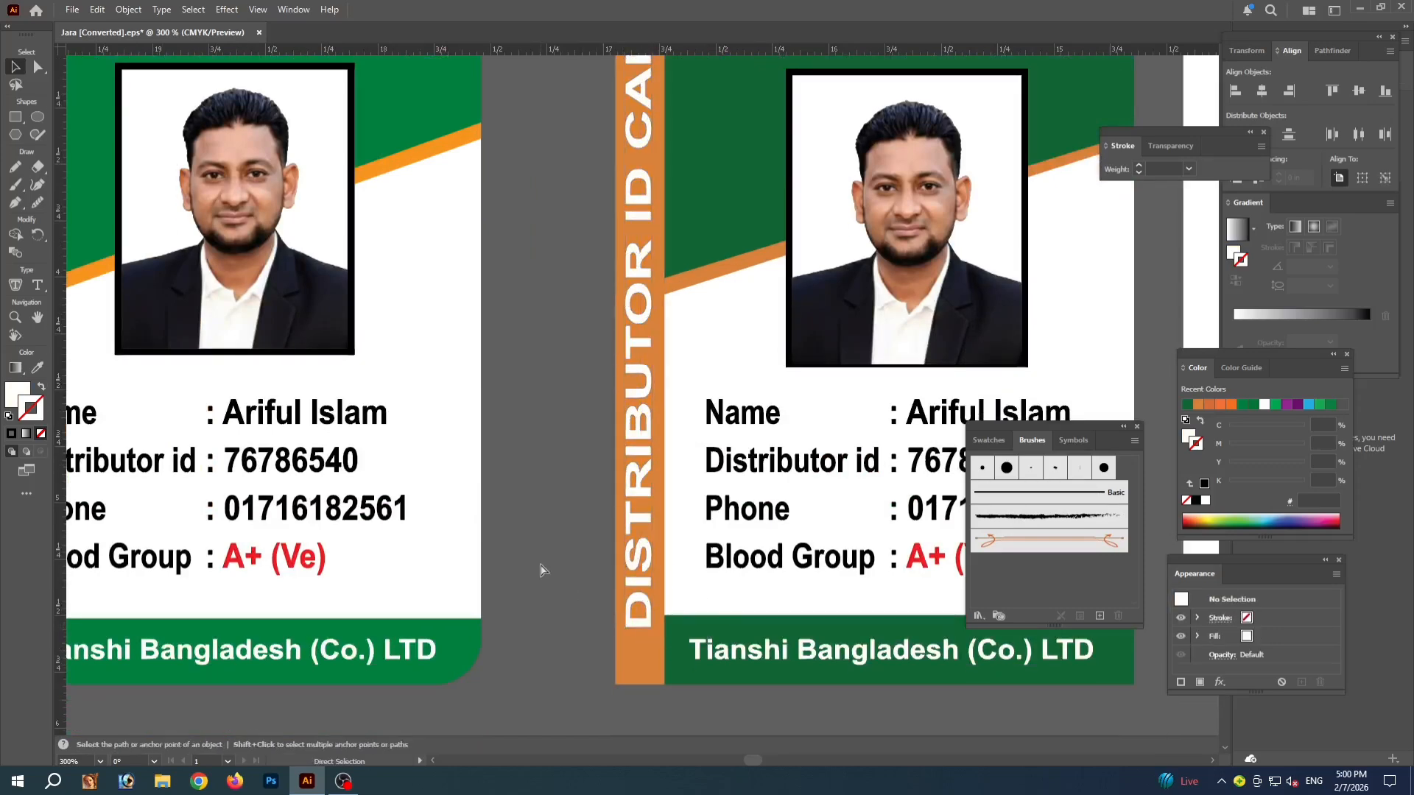
key(ctrl+minus)
key(ctrl+minus)
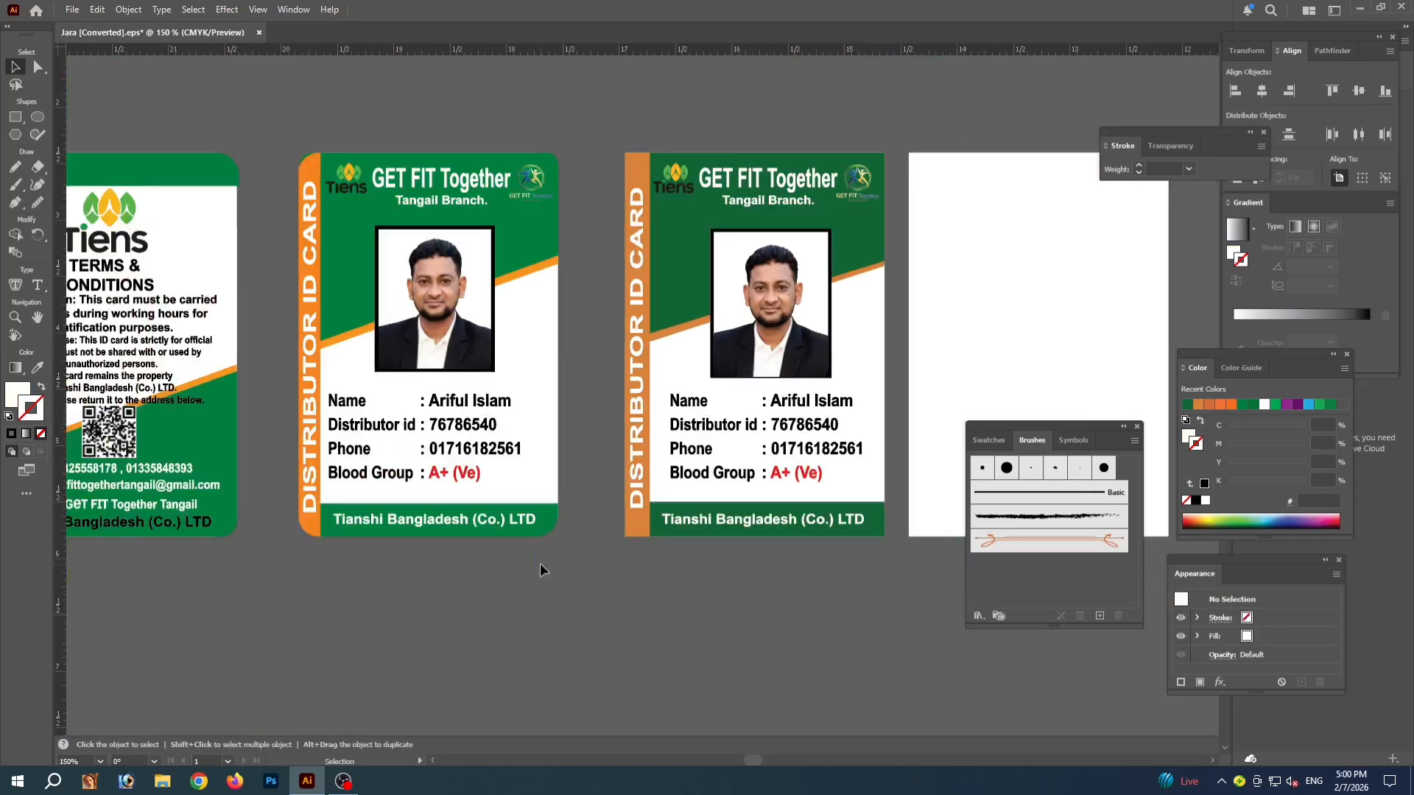
scroll(670, 586, right, 2)
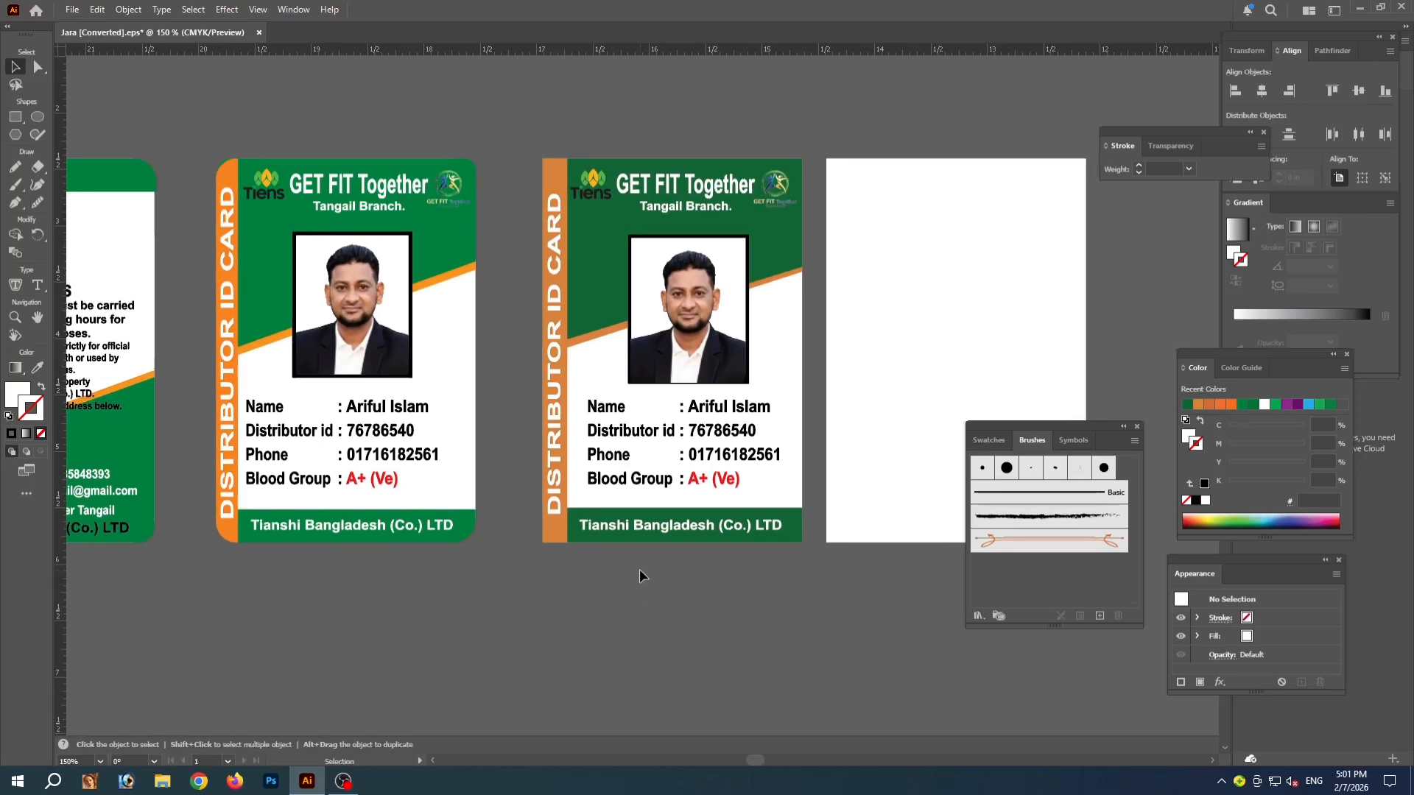
Direct-select the new card's bottom and top corner points and round the corners together to a radius of about 0.11 in
key(ctrl+plus)
scroll(611, 569, down, 2)
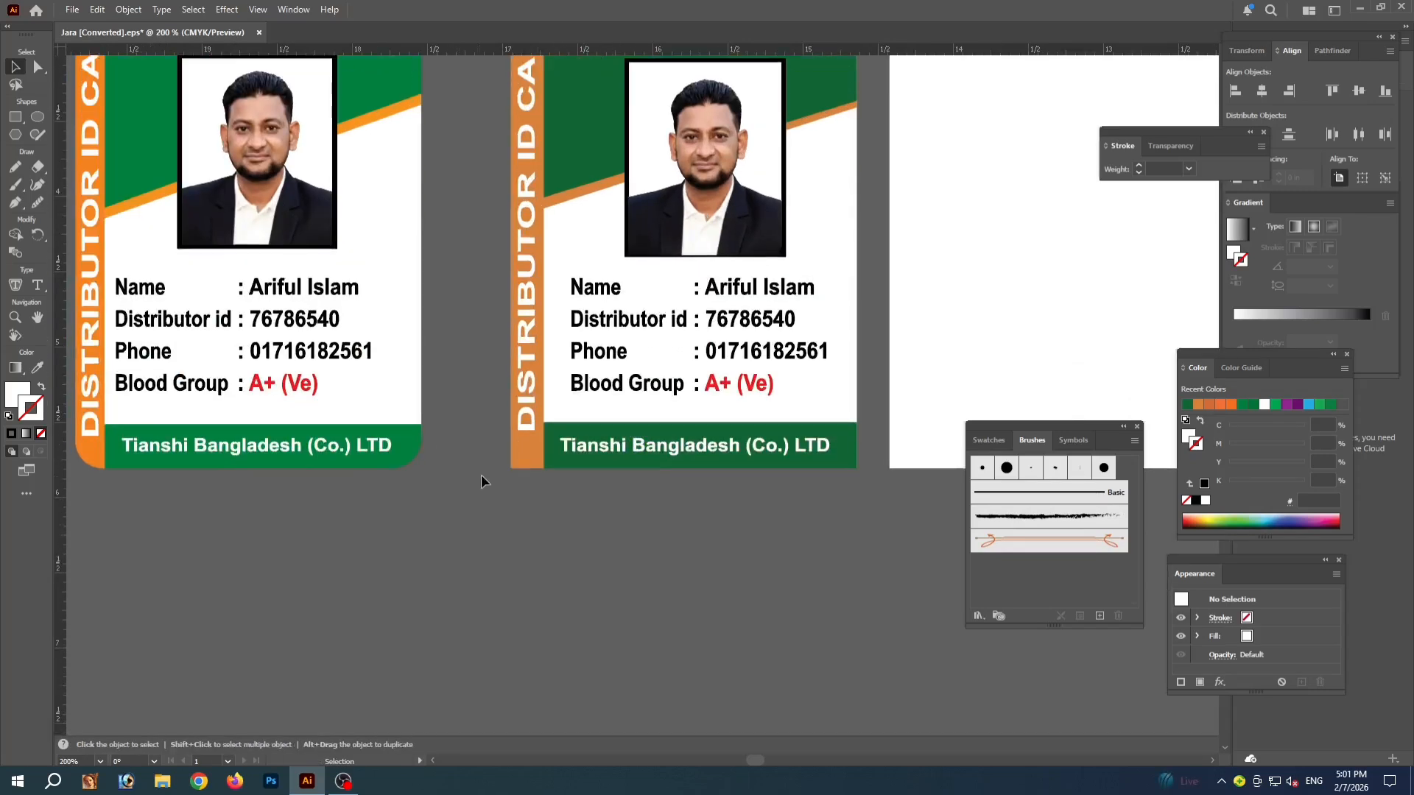
click(522, 459)
click(517, 512)
click(38, 67)
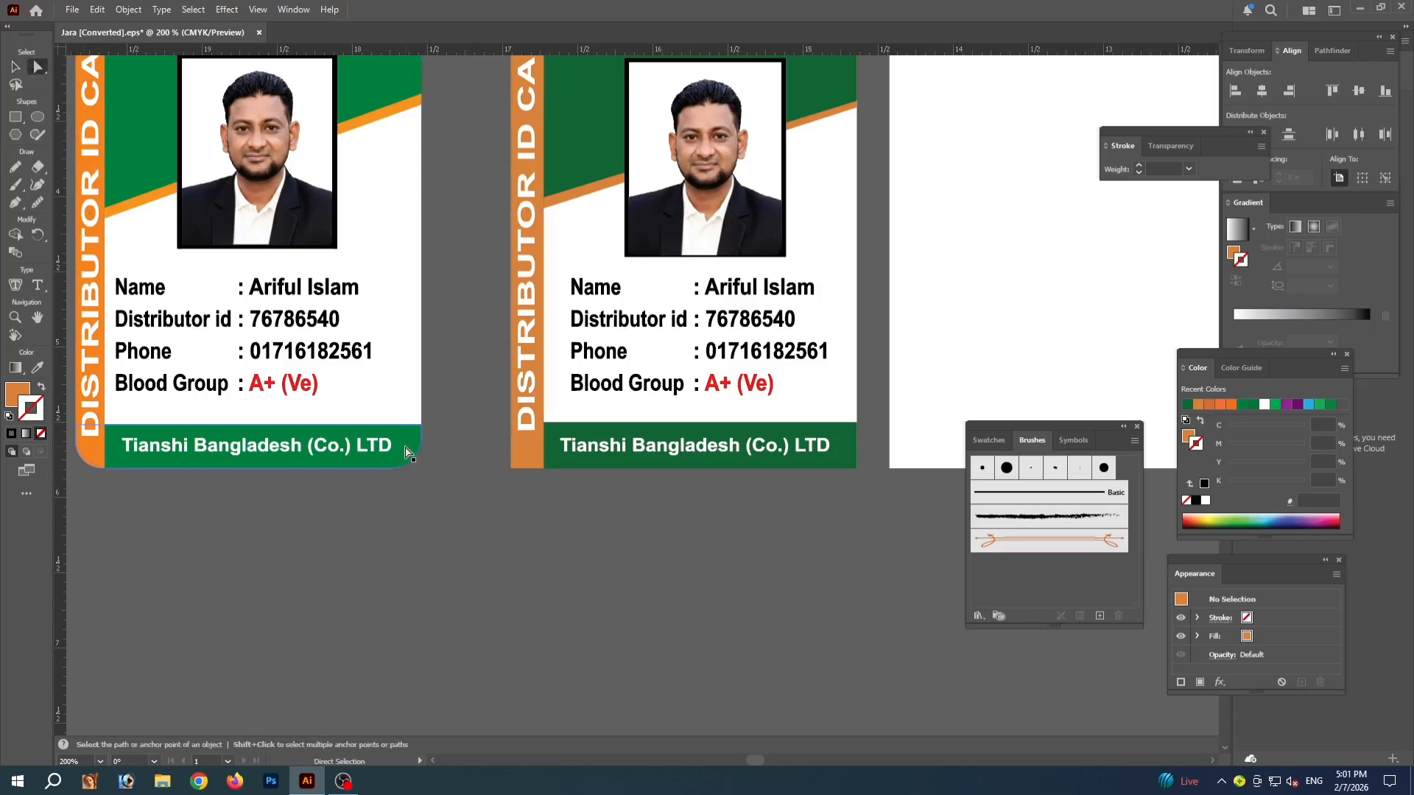
drag(872, 521, 873, 521)
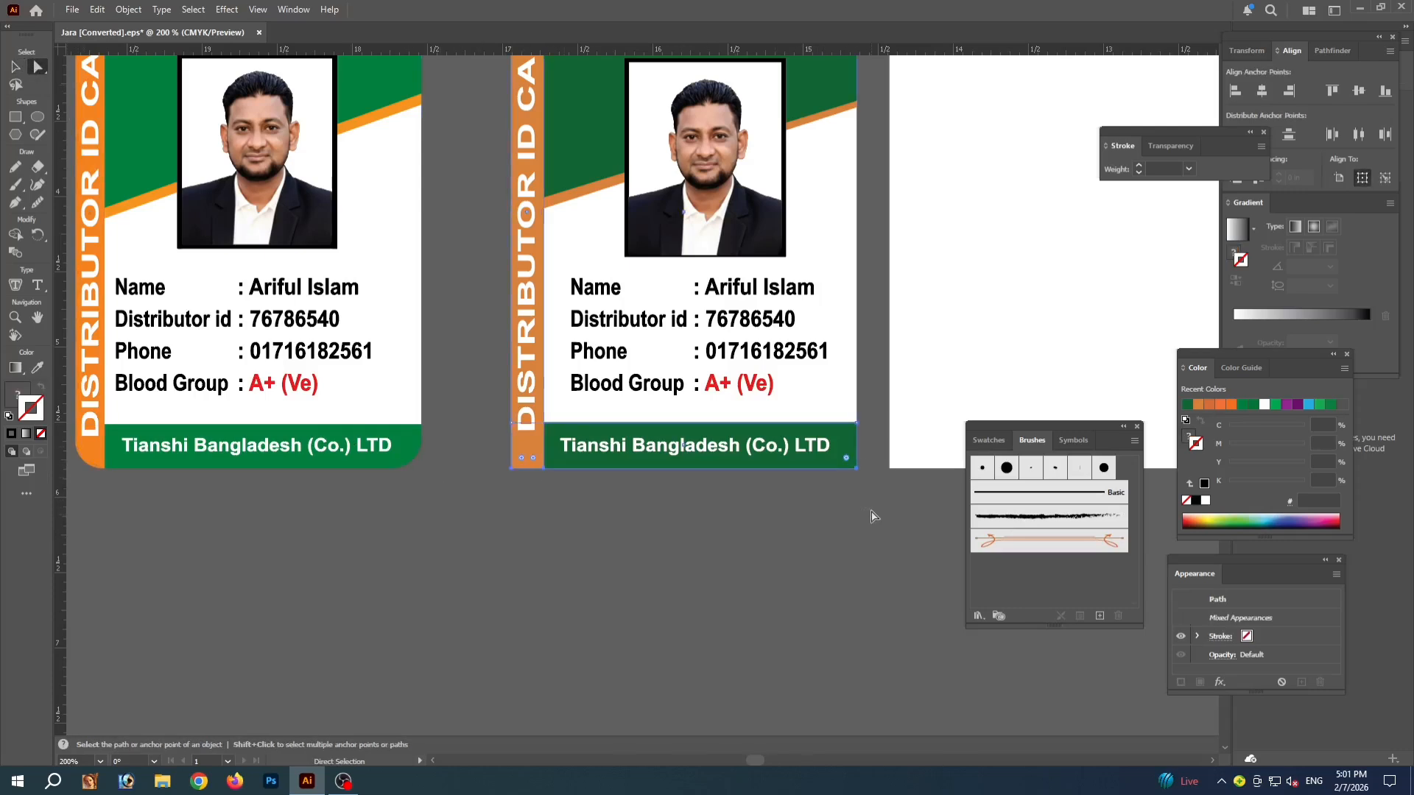
scroll(873, 520, up, 5)
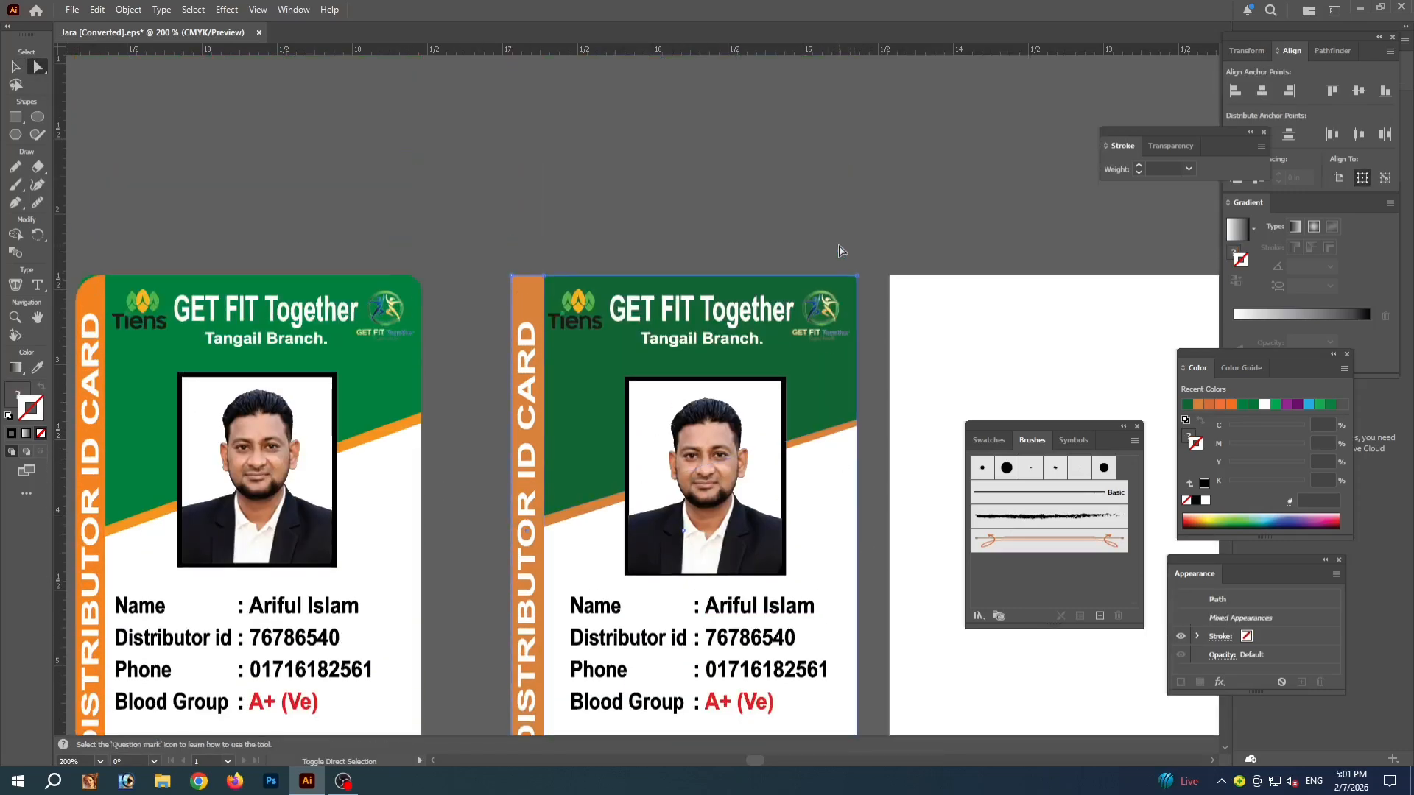
drag(867, 276, 872, 285)
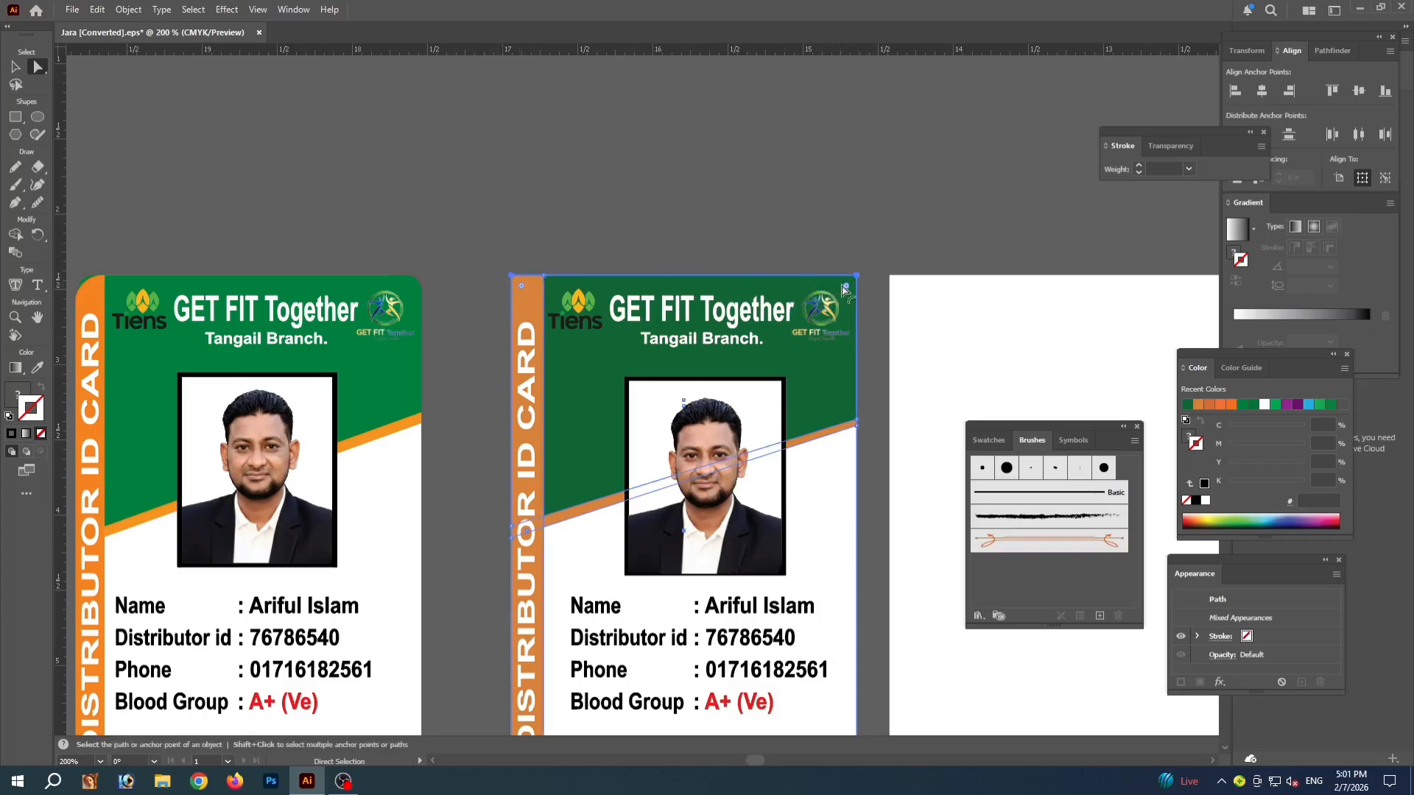
drag(845, 290, 839, 298)
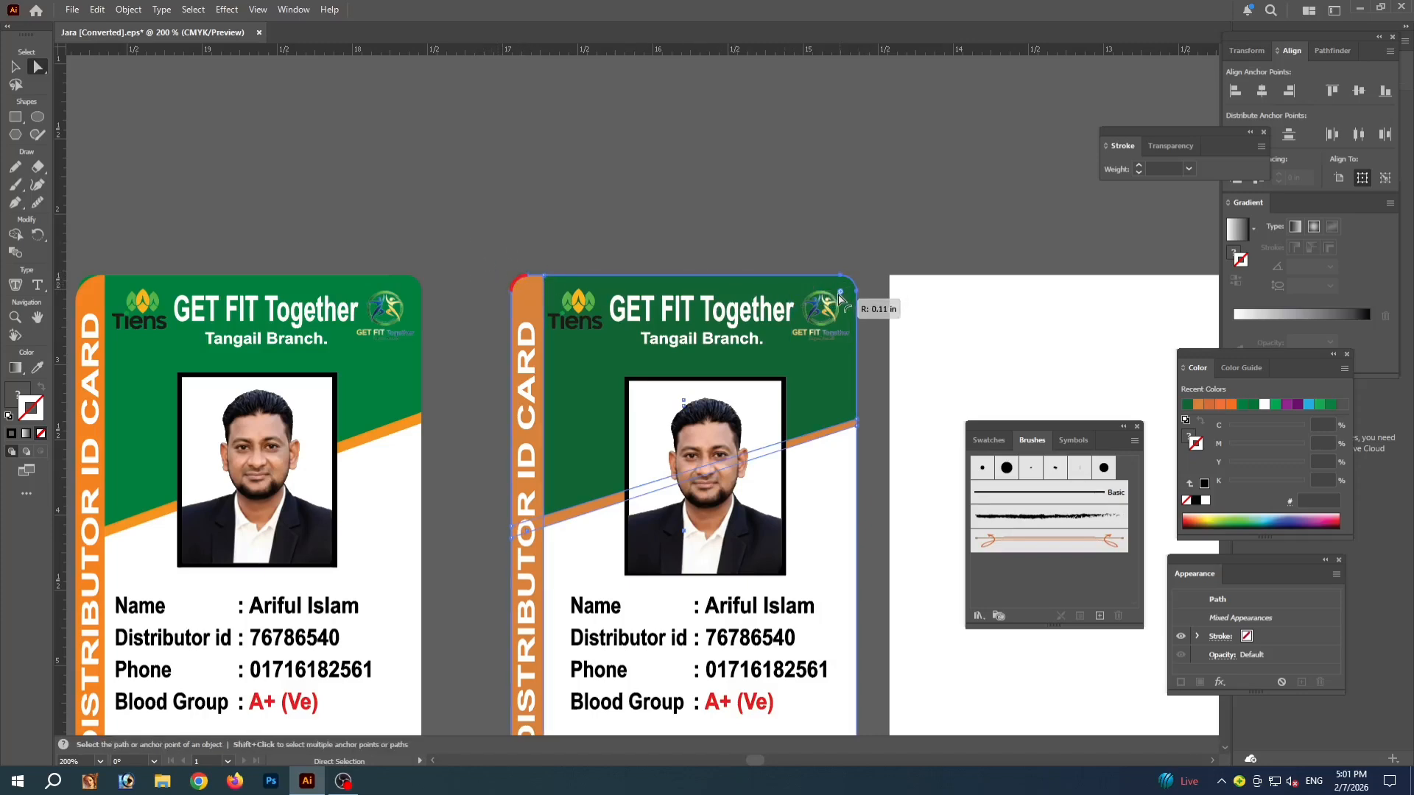
scroll(577, 472, down, 5)
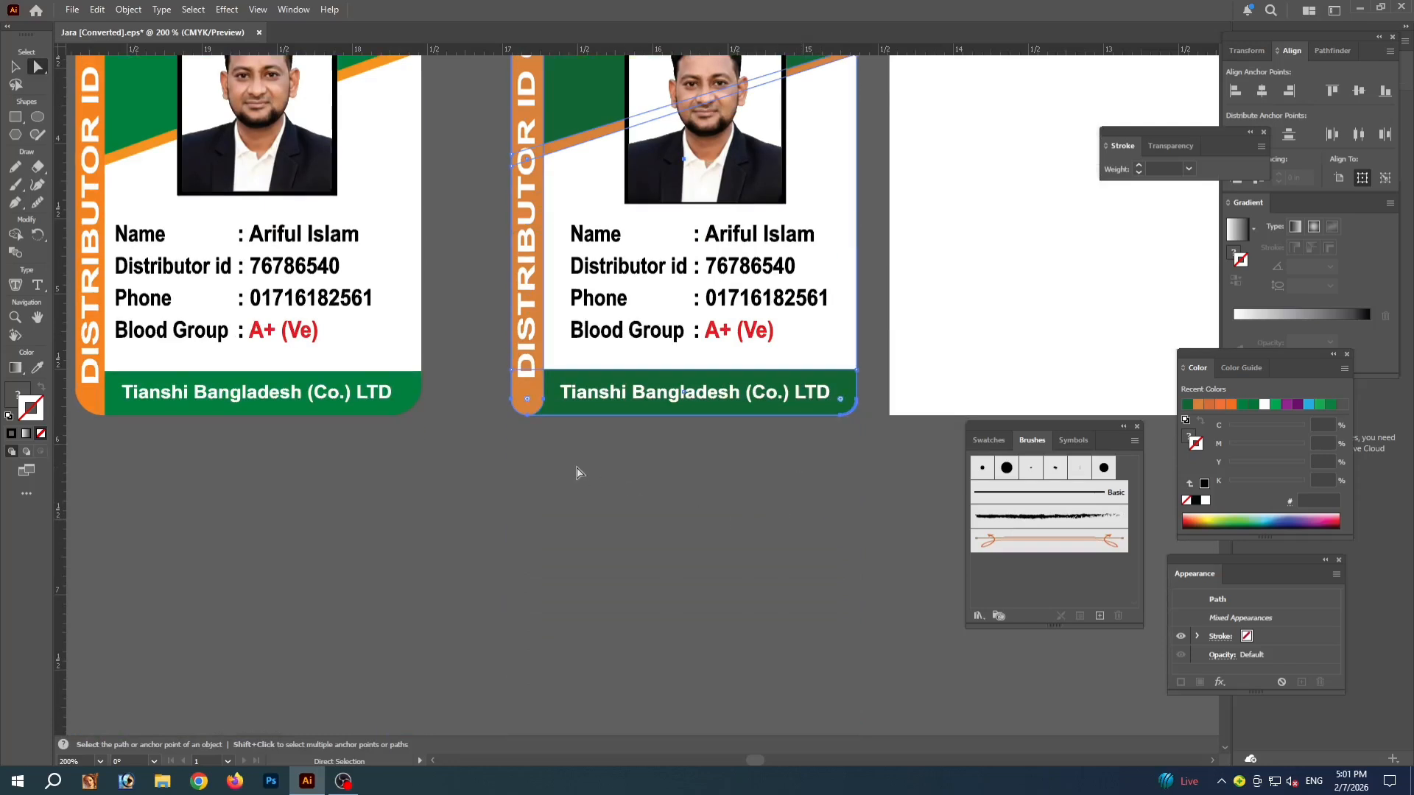
Square off the orange strip's inner lower corner so only its outer lower corner stays rounded
click(577, 471)
key(ctrl+plus)
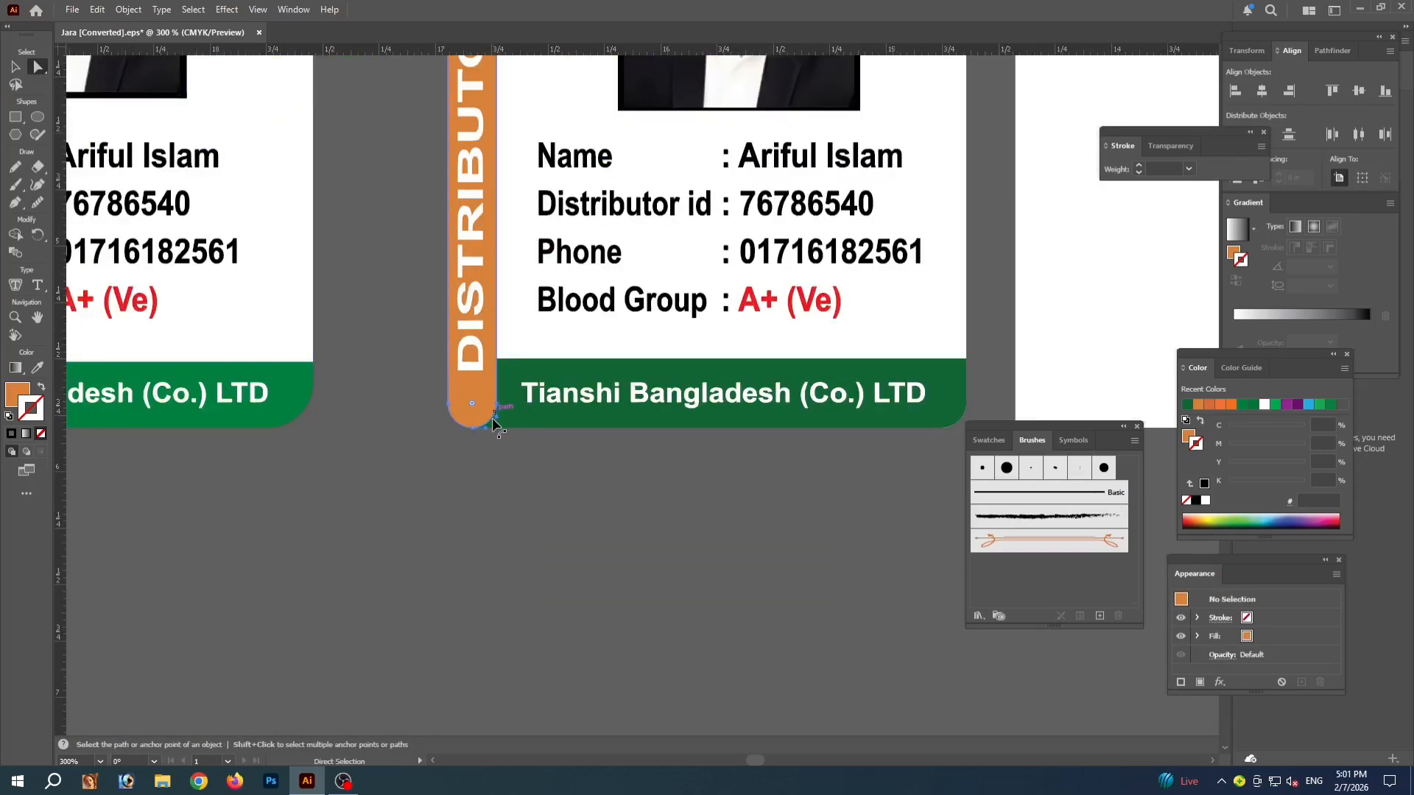
click(473, 406)
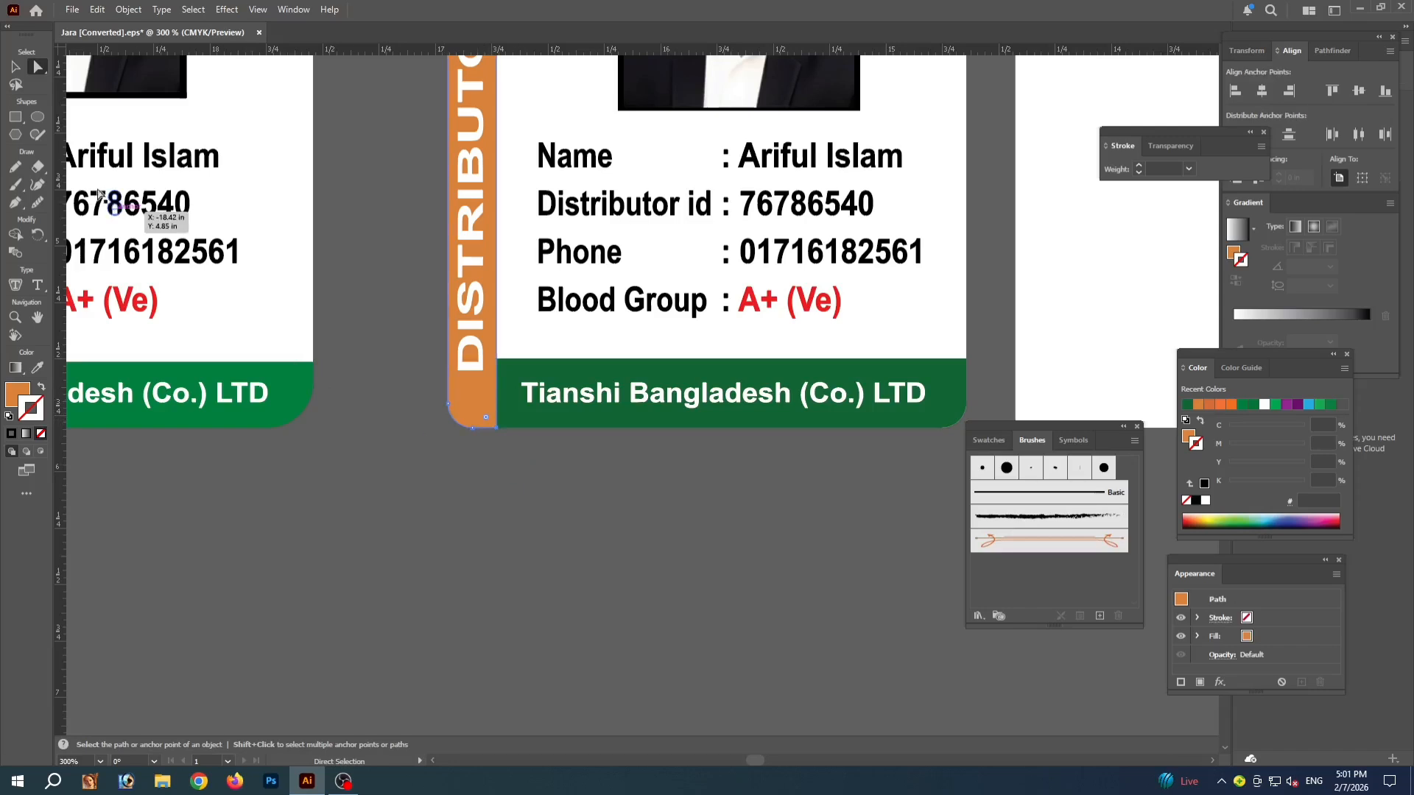
click(16, 68)
click(493, 494)
key(ctrl+minus)
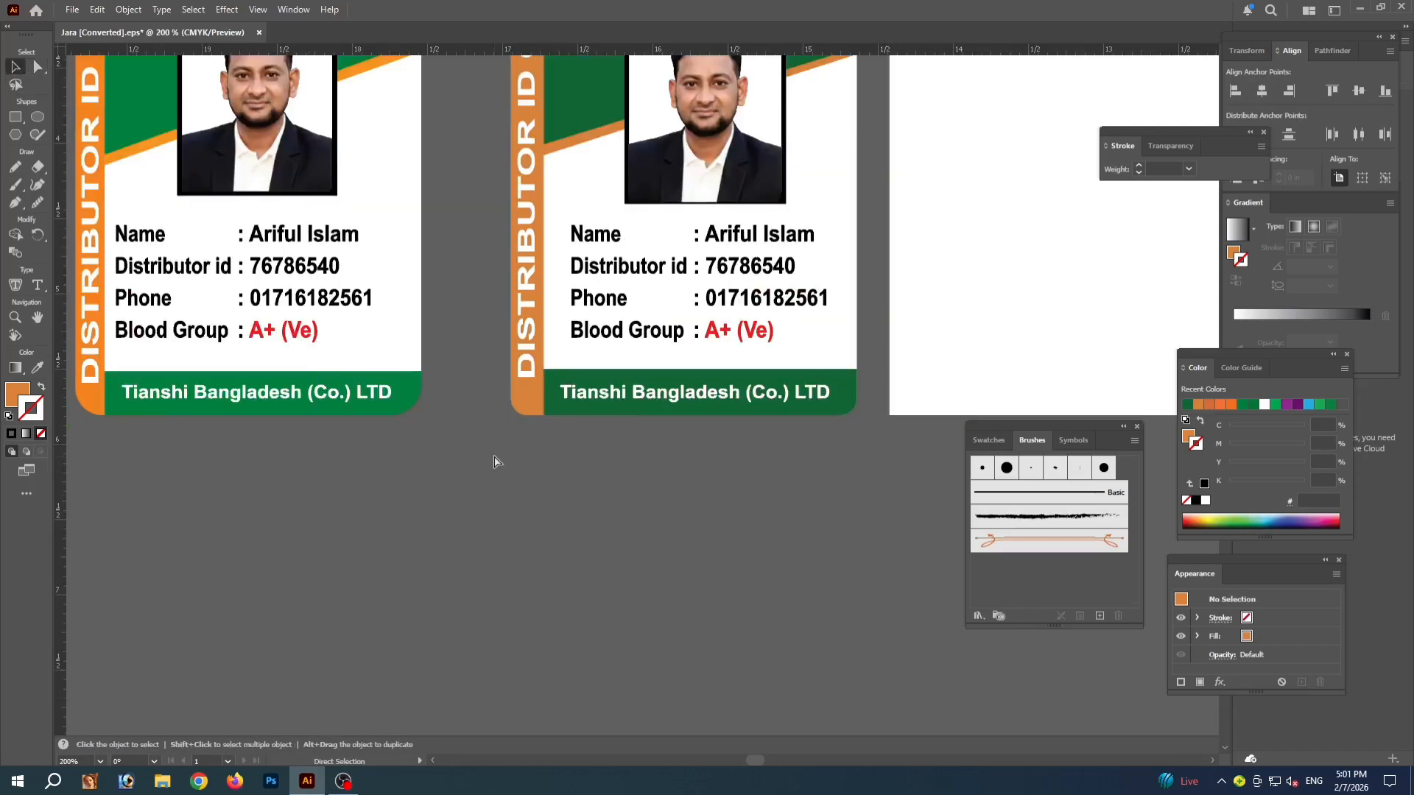
Direct-select the orange strip's outer upper corner and set its rounding to a radius of about 0.12 in
scroll(616, 452, up, 5)
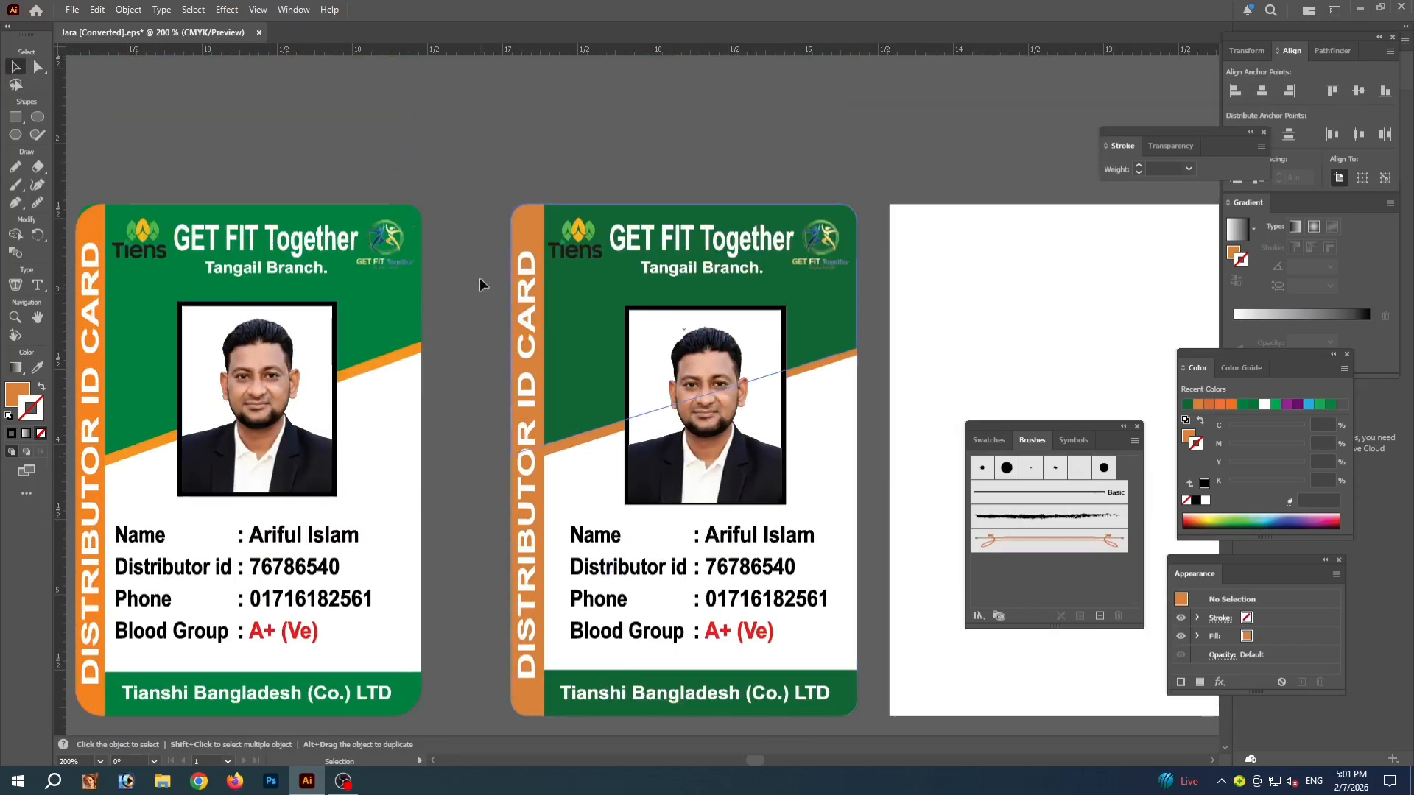
click(523, 215)
click(38, 66)
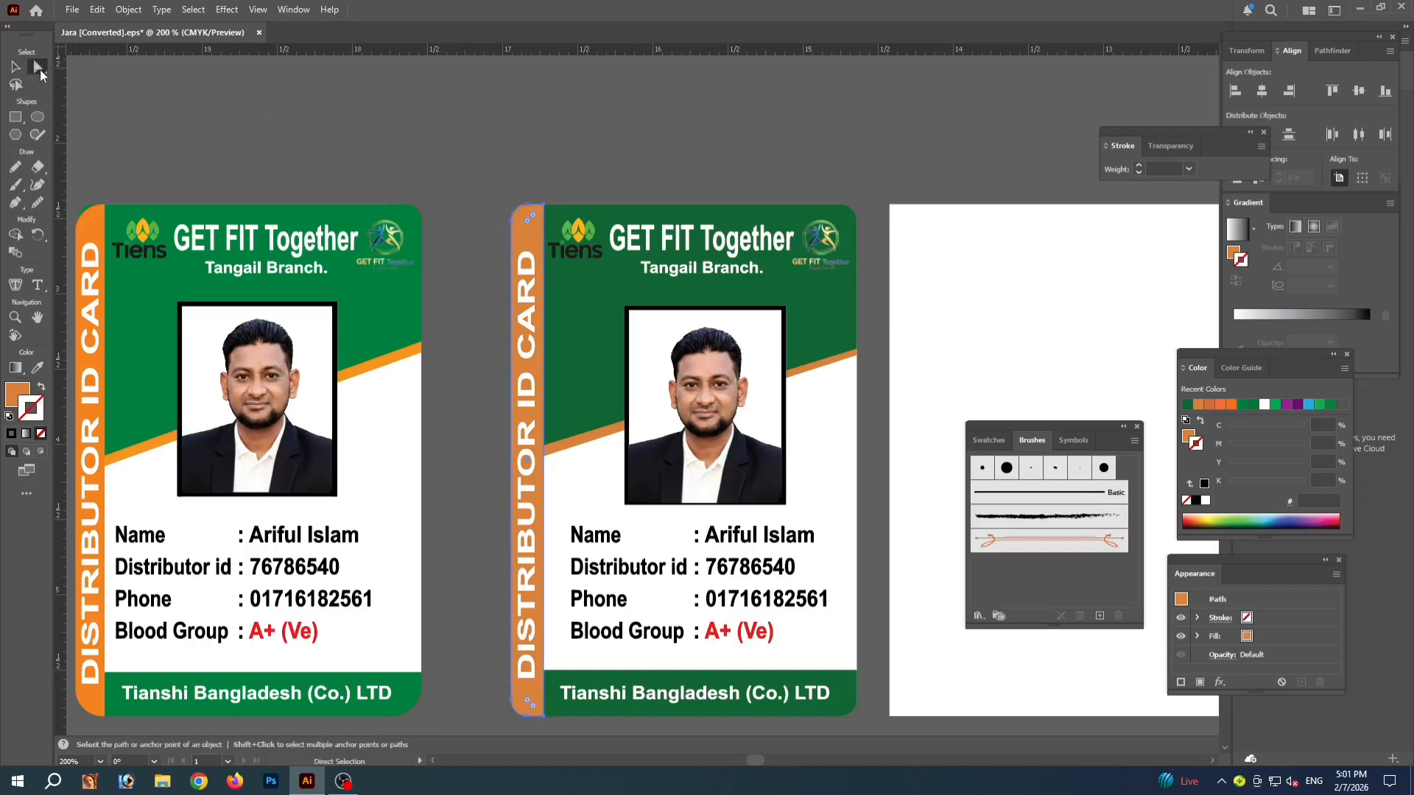
click(378, 131)
click(520, 215)
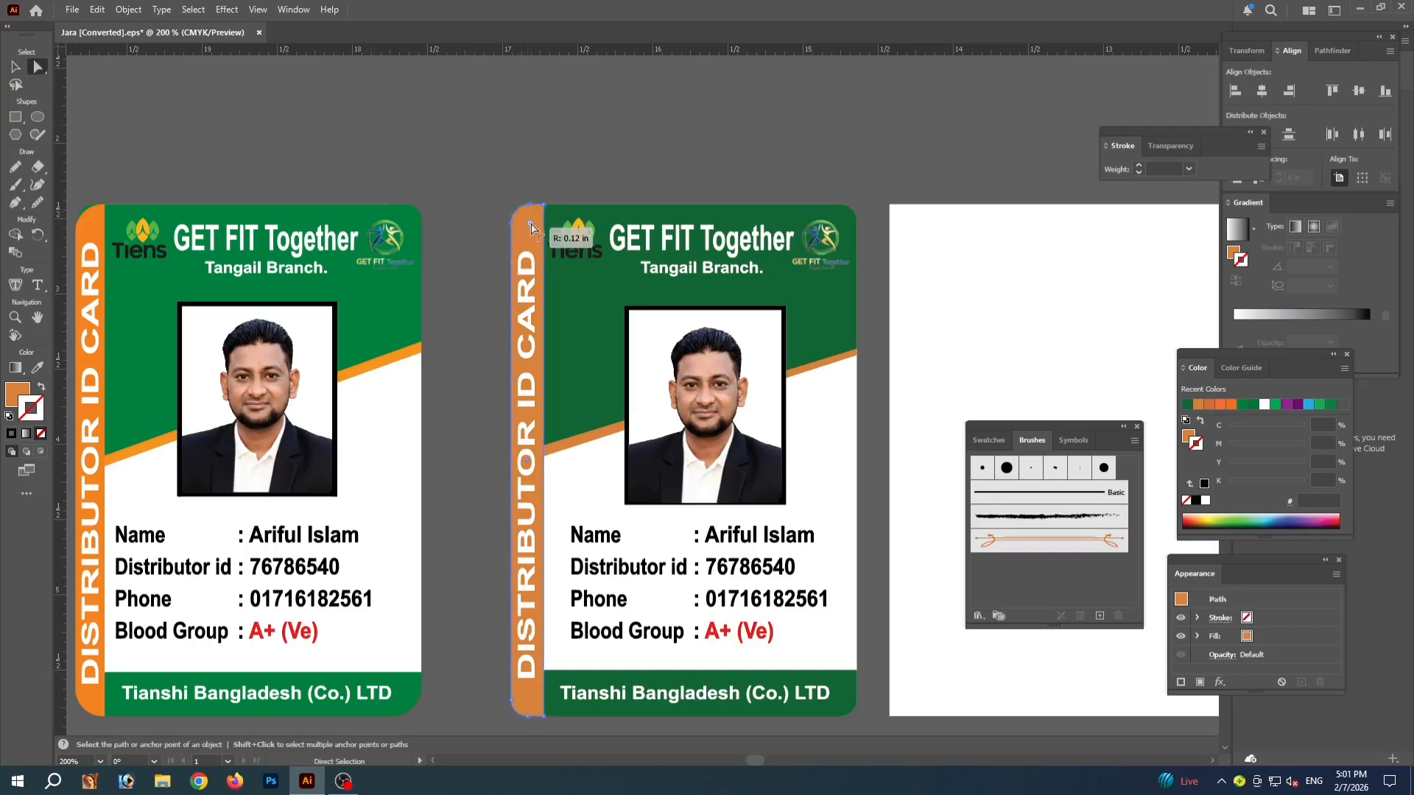
drag(526, 224, 534, 233)
click(14, 67)
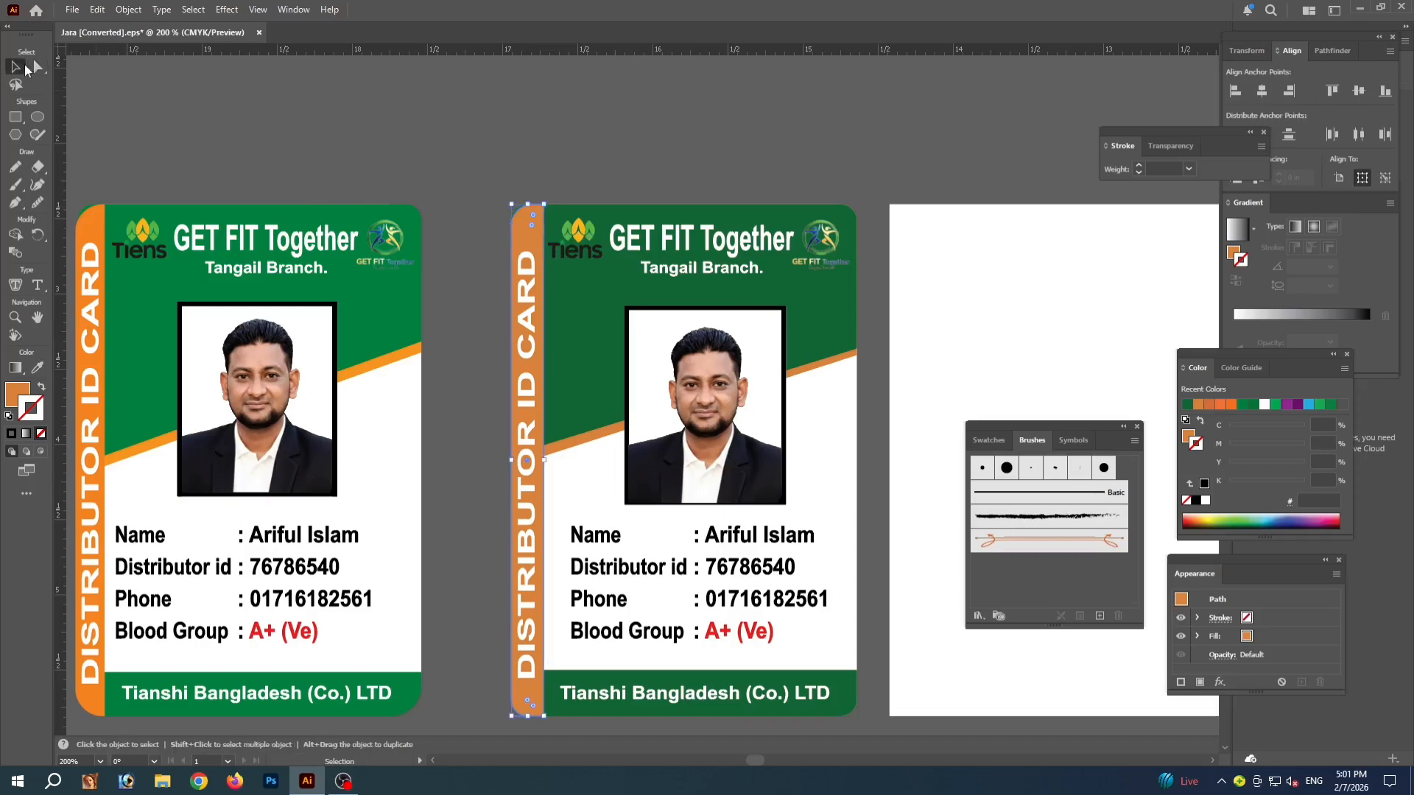
click(373, 123)
Select all artwork of the finished front card, convert its text to outlines and group it
key(ctrl+1)
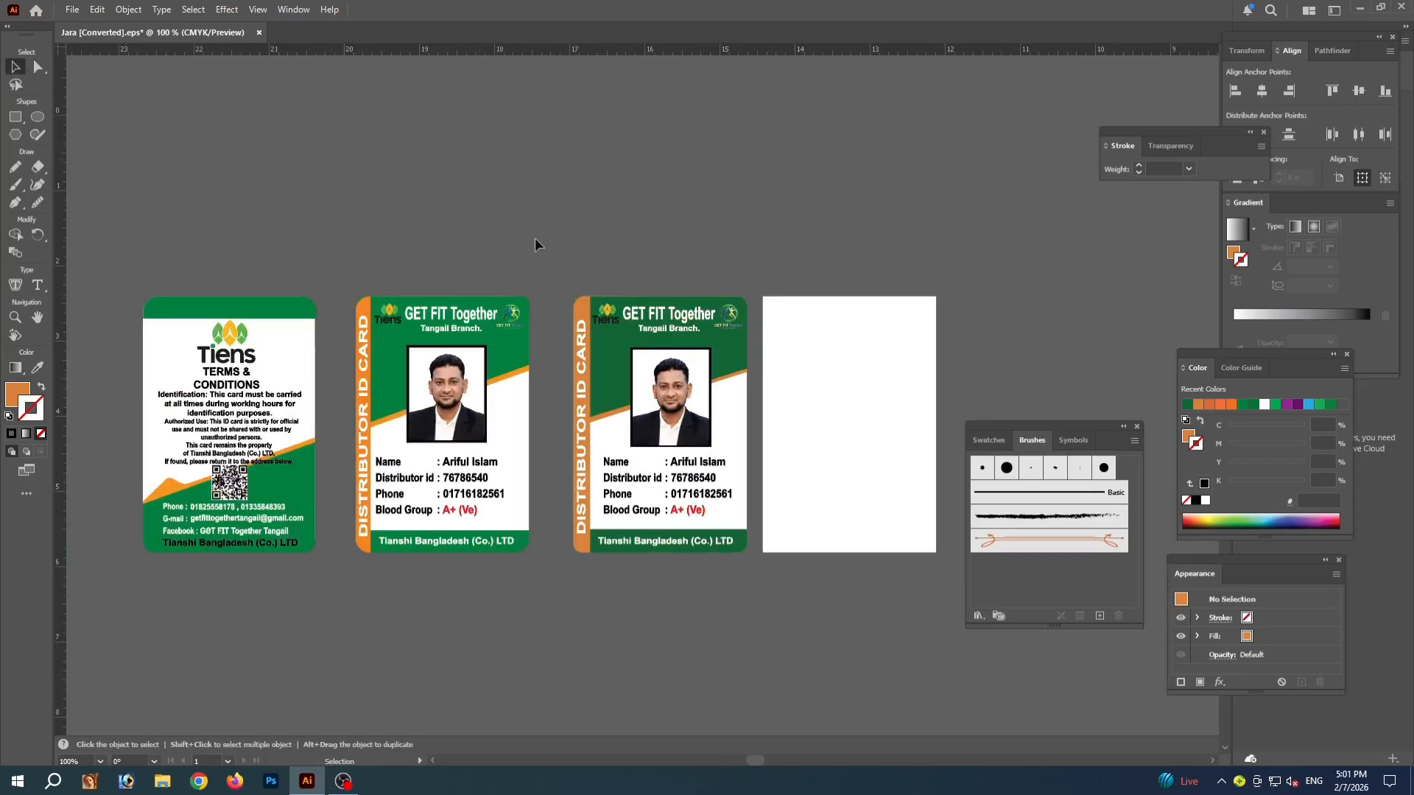
drag(741, 584, 757, 600)
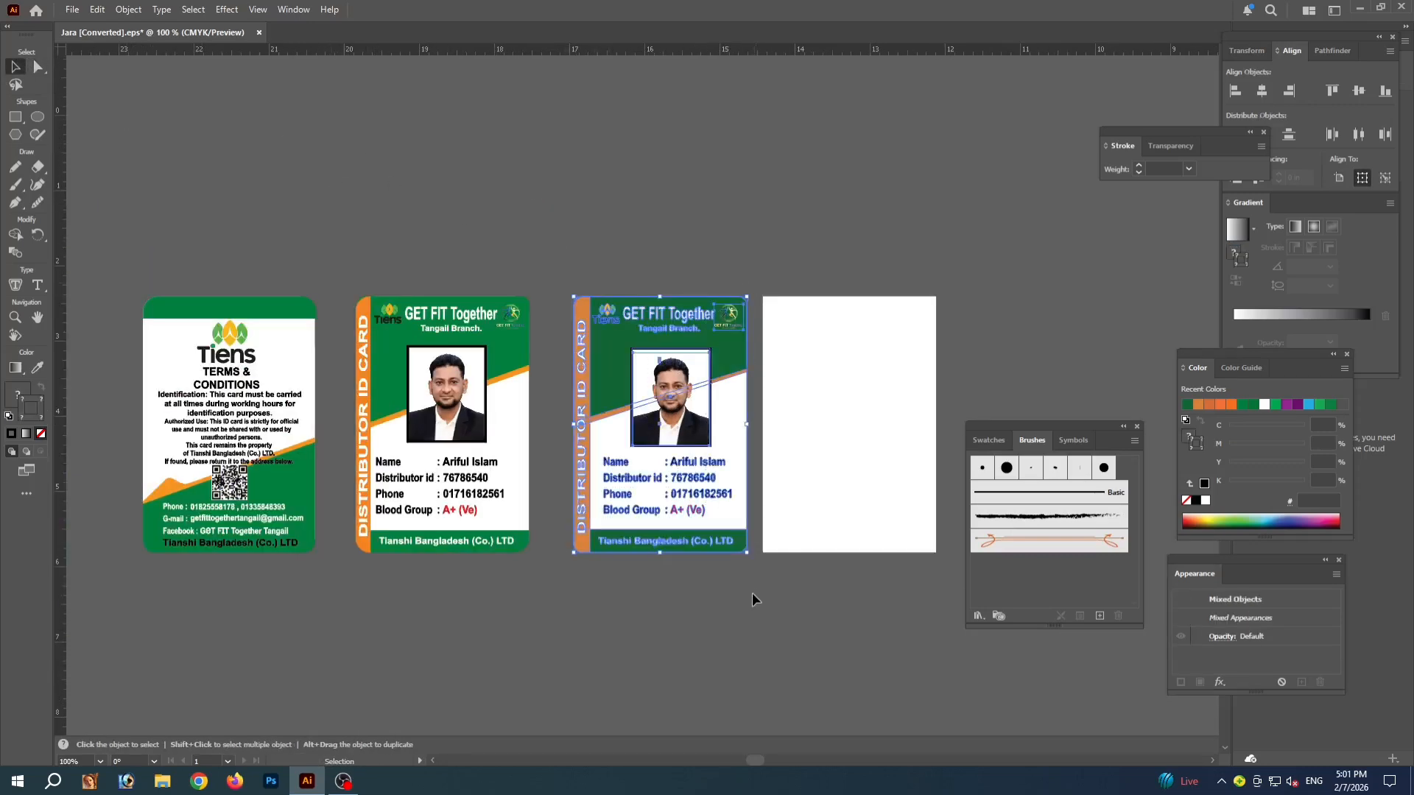
key(ctrl+shift+o)
key(ctrl+g)
click(714, 609)
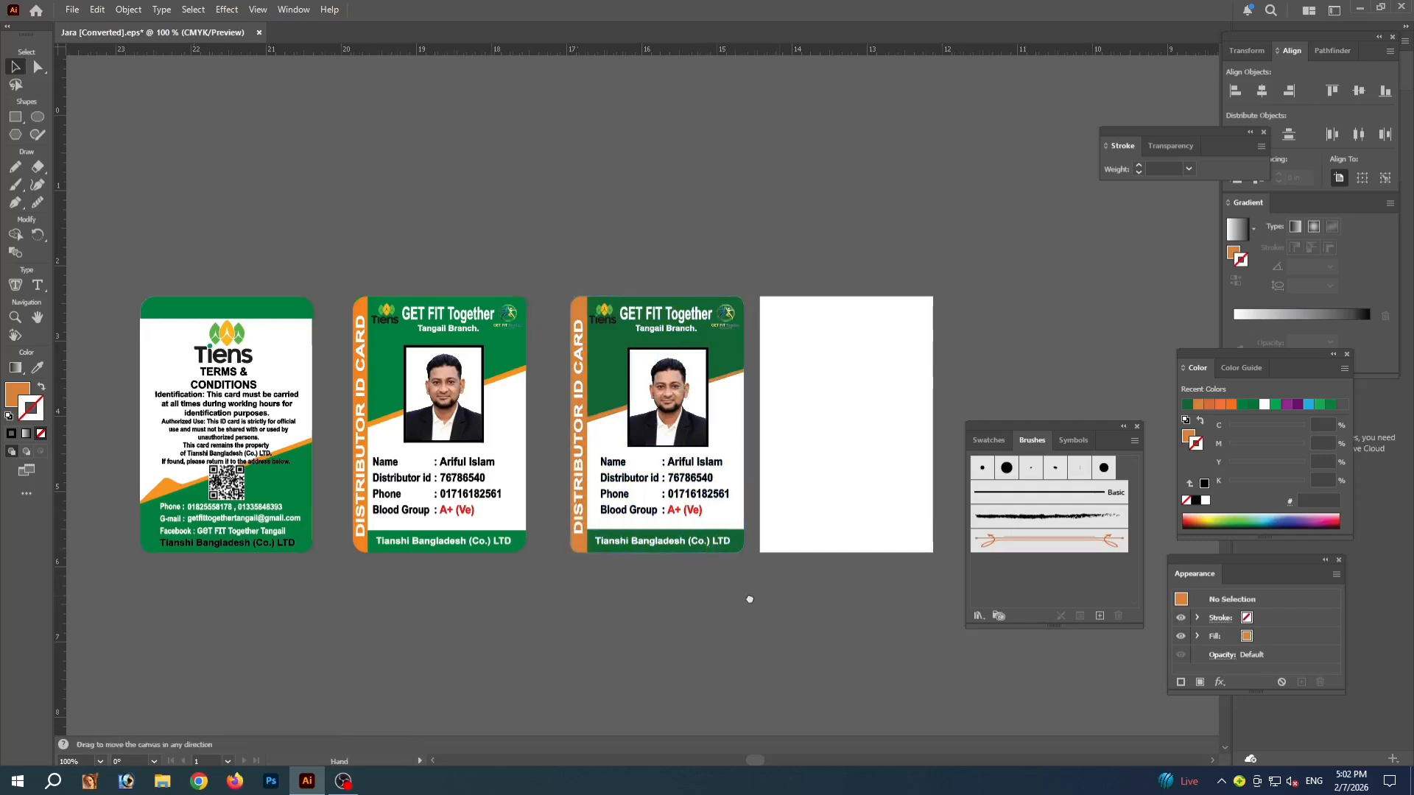
Copy the blank back card's white rectangle in place and shorten the copy to a narrow band along the card's top edge
scroll(763, 409, right, 2)
click(760, 407)
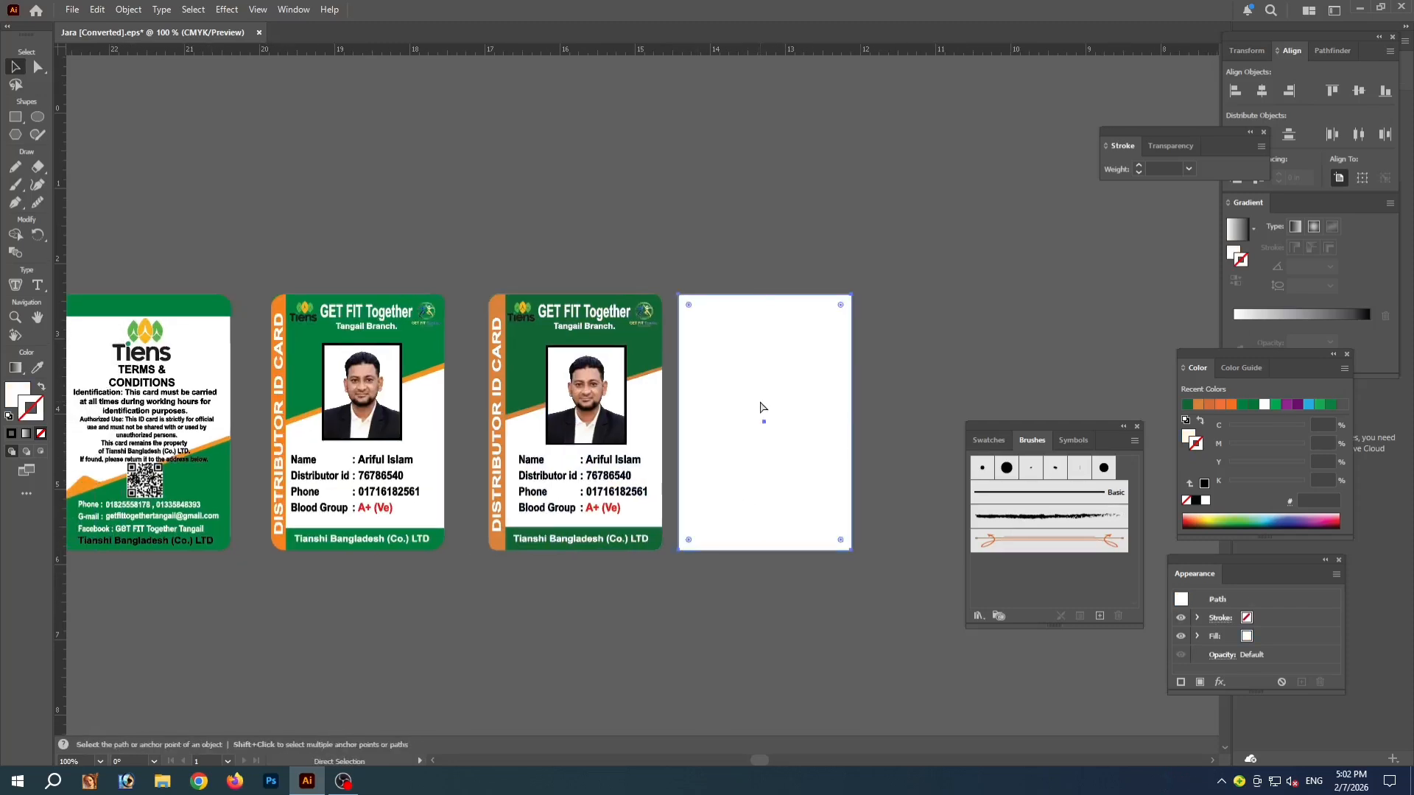
key(v)
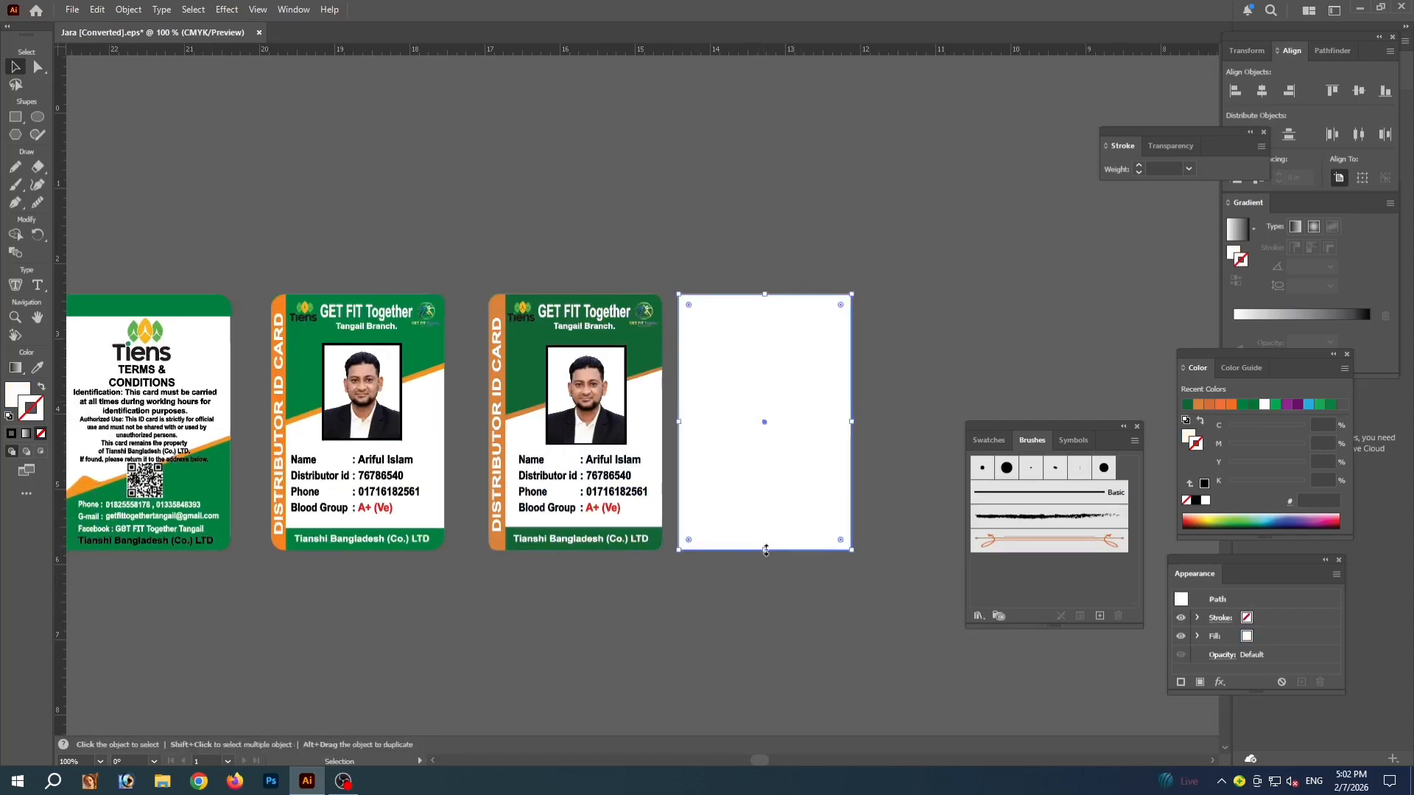
drag(766, 549, 784, 320)
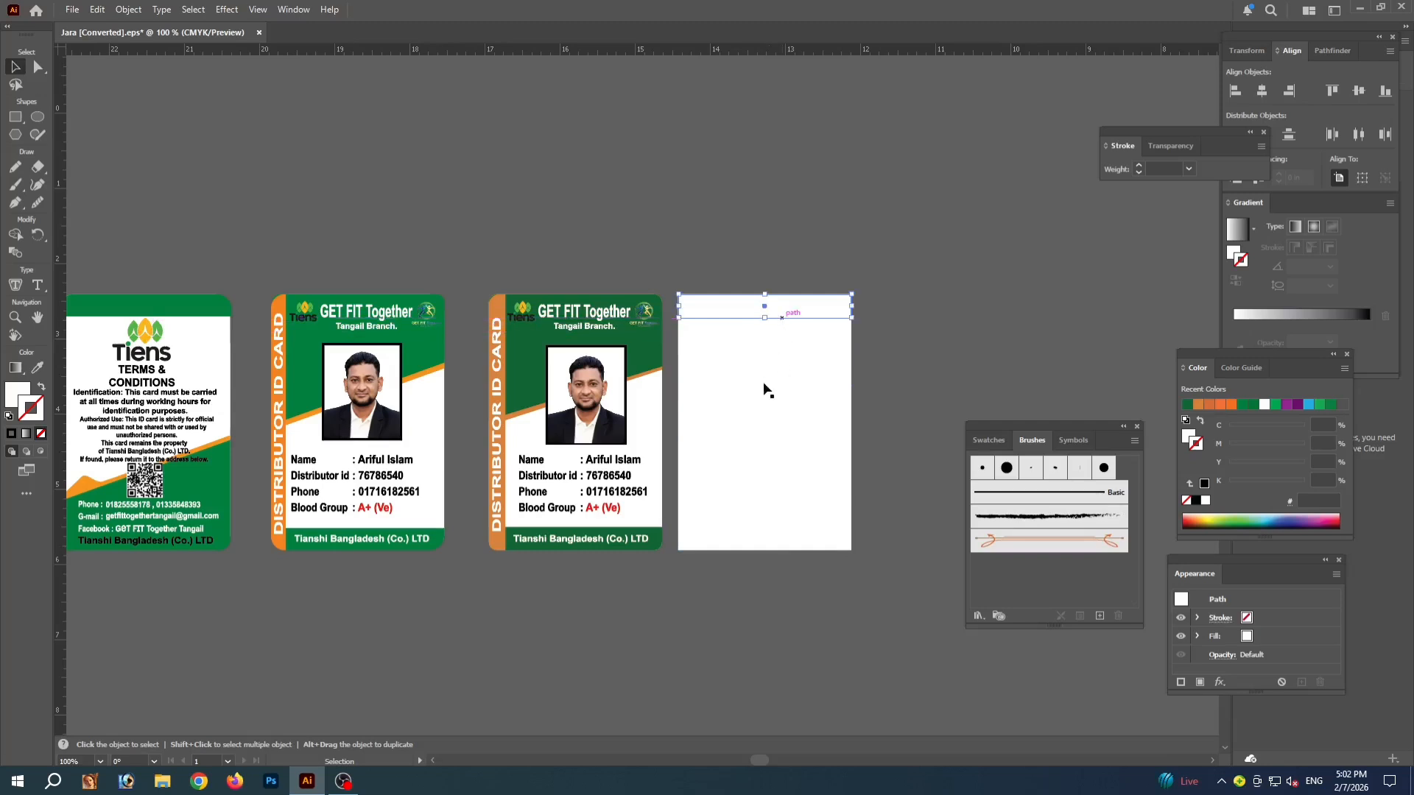
Fill the back card's top band with the dark green sampled from the new front card's footer
key(i)
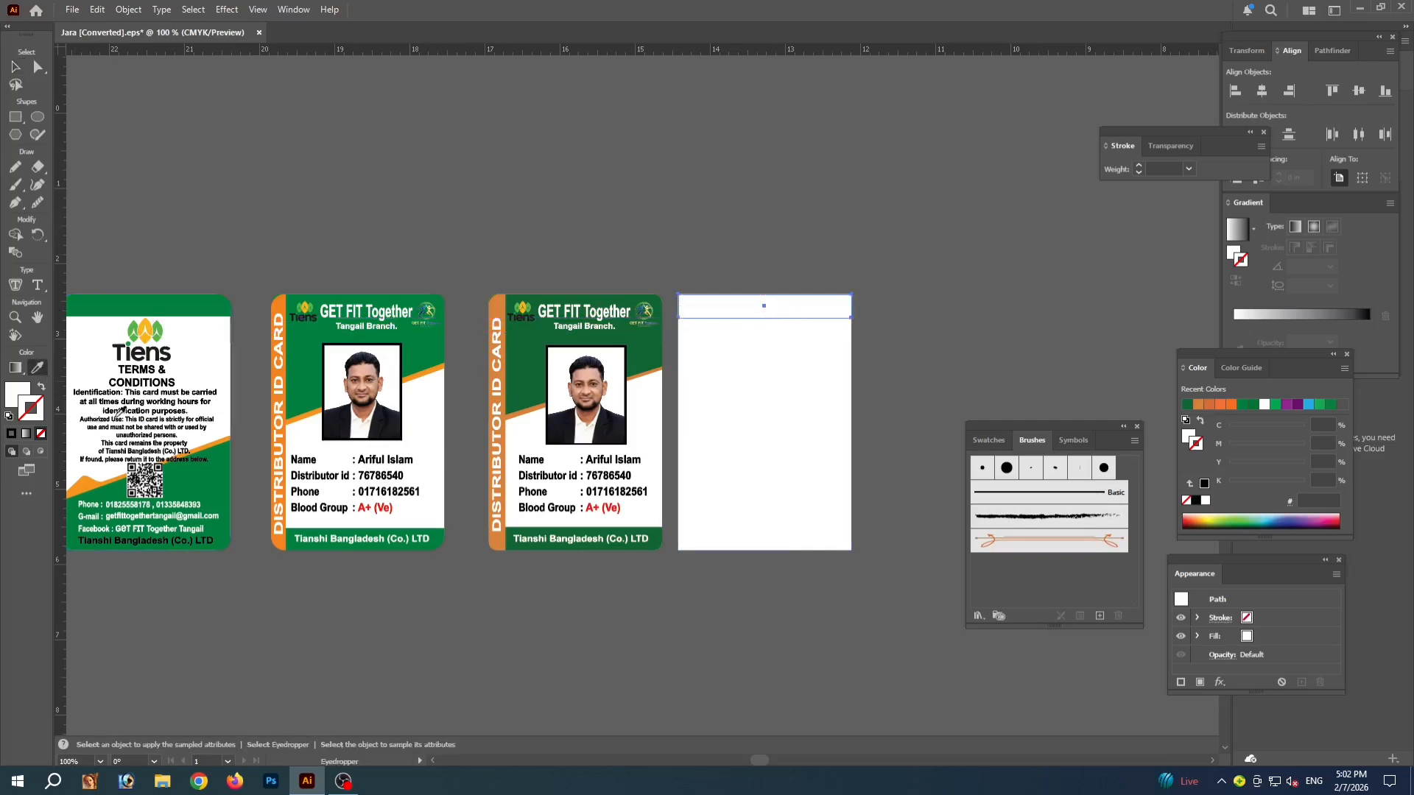
click(657, 531)
key(v)
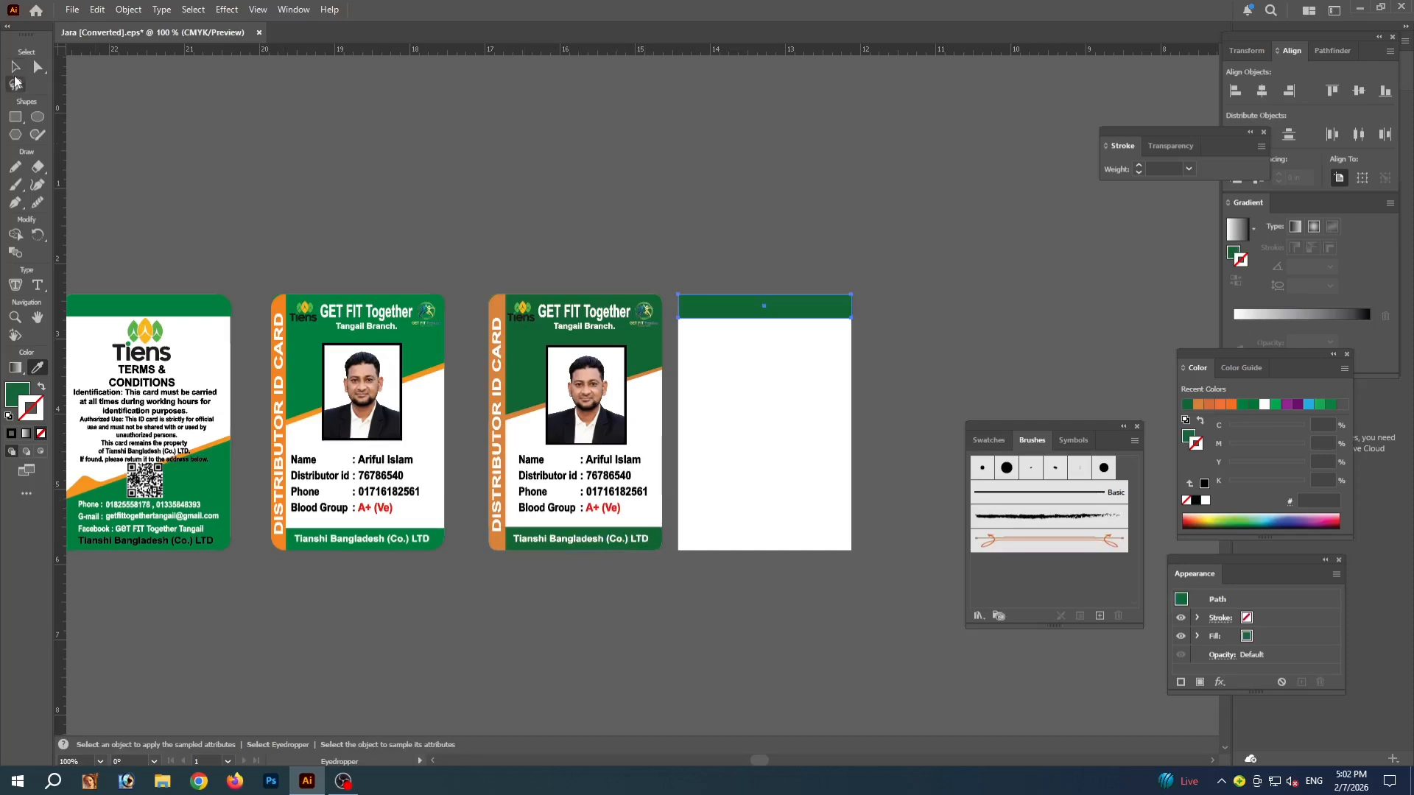
click(538, 152)
key(ctrl+equal)
drag(738, 168, 577, 198)
drag(514, 231, 599, 217)
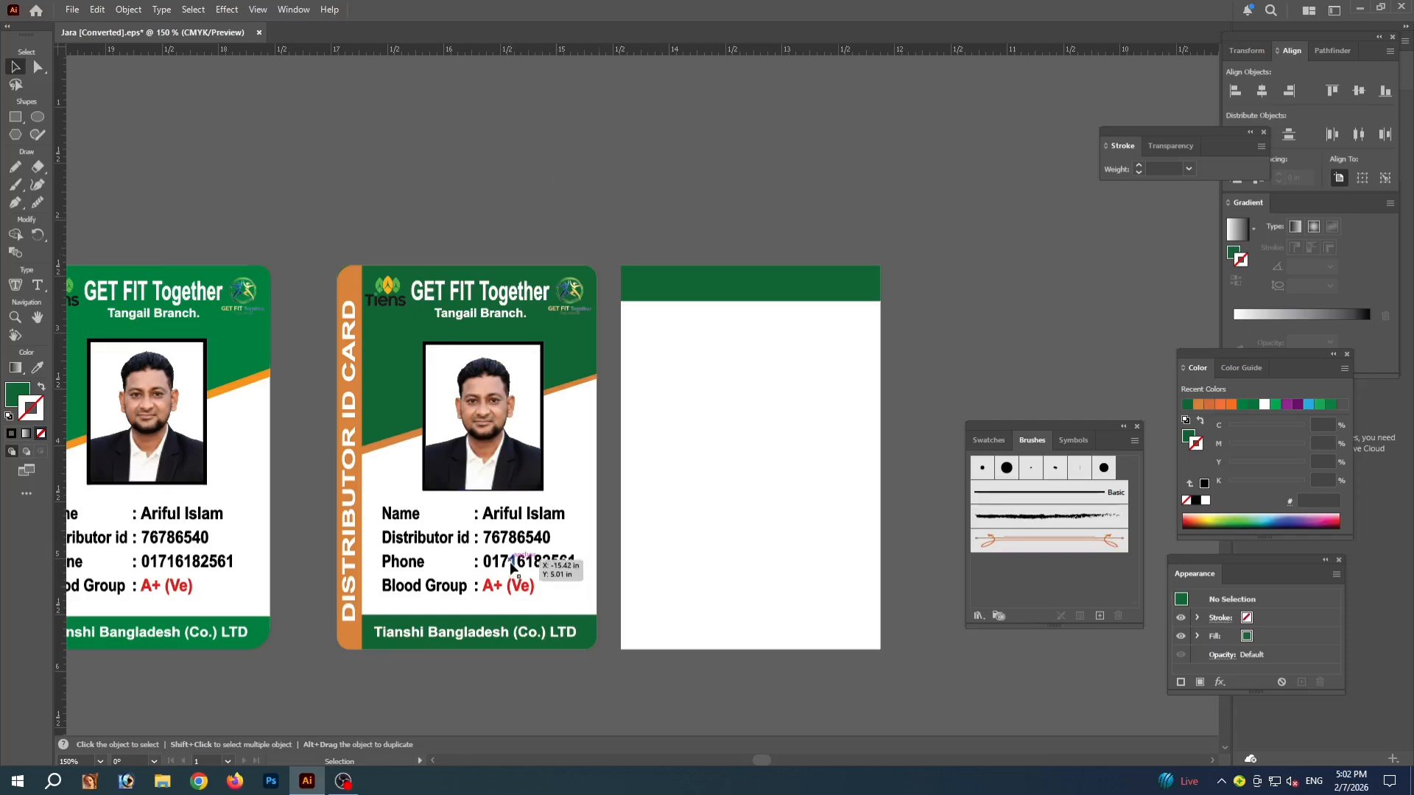
drag(423, 238, 579, 195)
key(ctrl+minus)
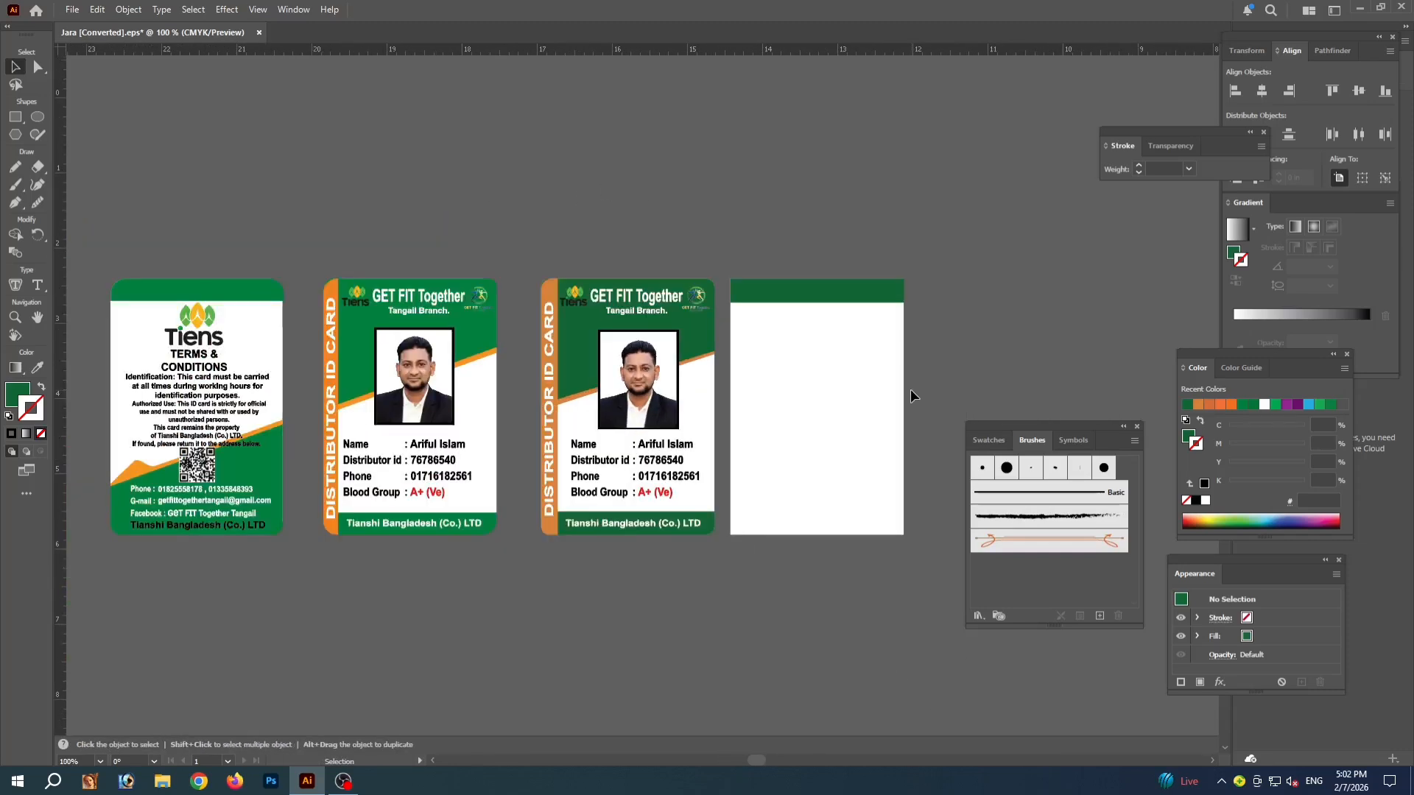
Copy the back card's white rectangle in place again and shorten the copy from above to cover slightly less than the card's lower half
click(813, 483)
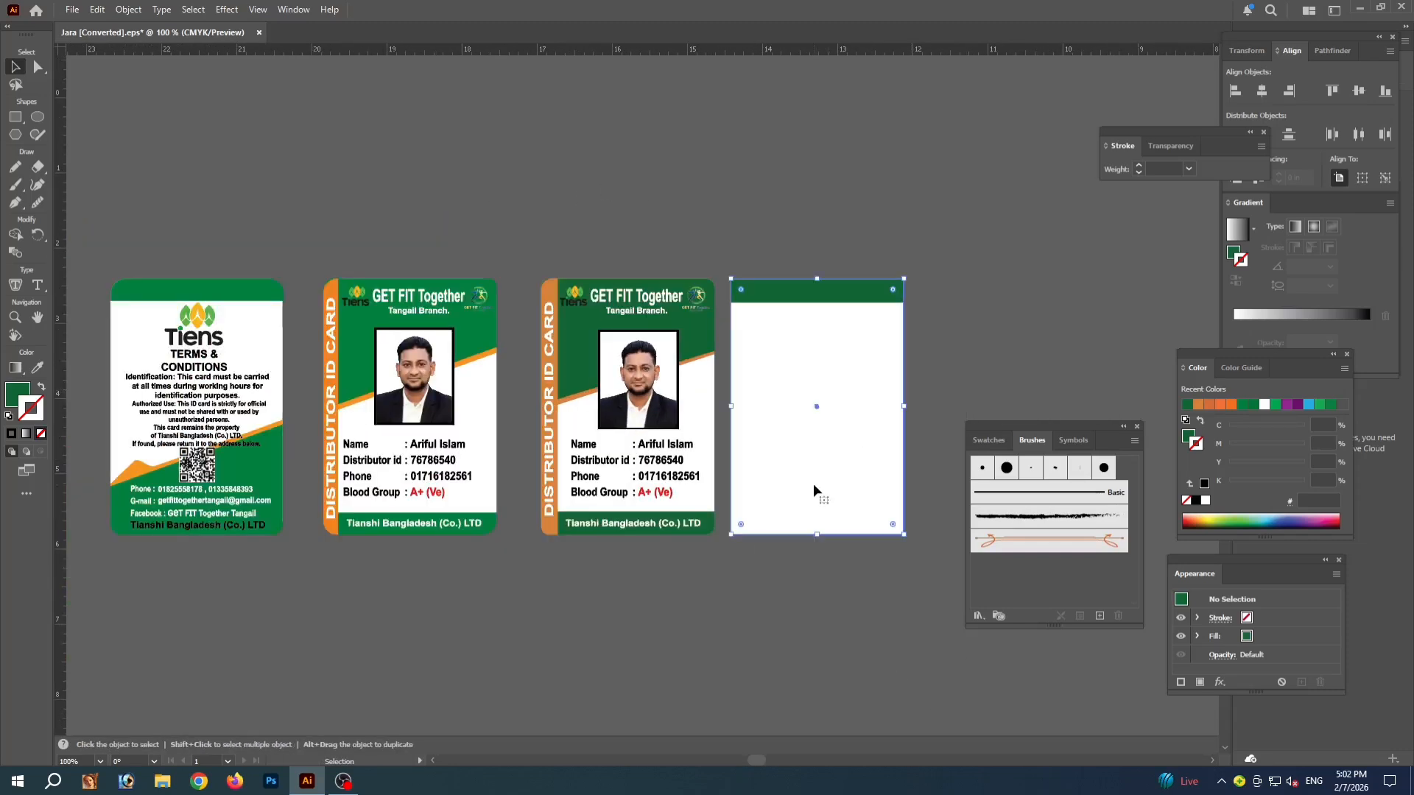
key(a)
key(ctrl+plus)
key(ctrl+minus)
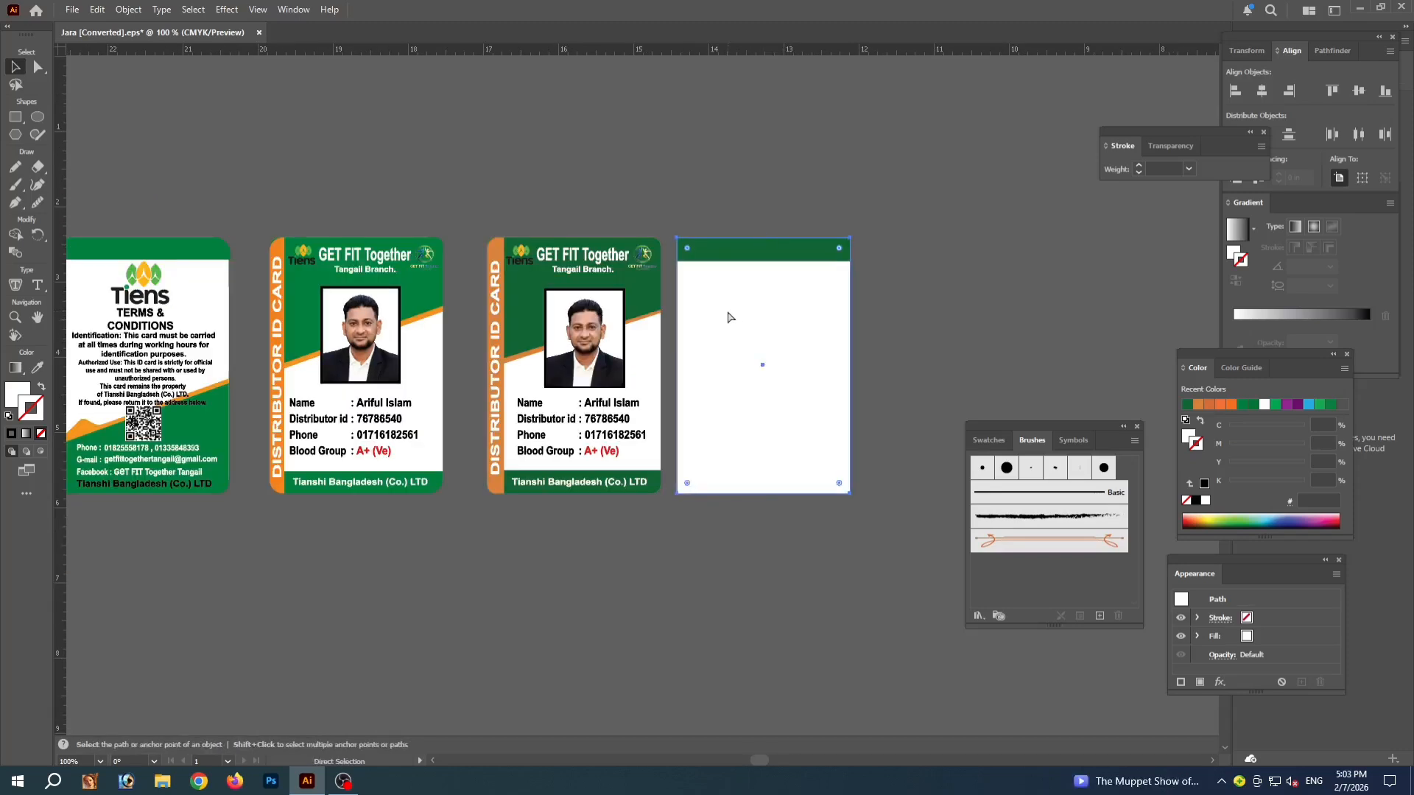
drag(766, 238, 781, 381)
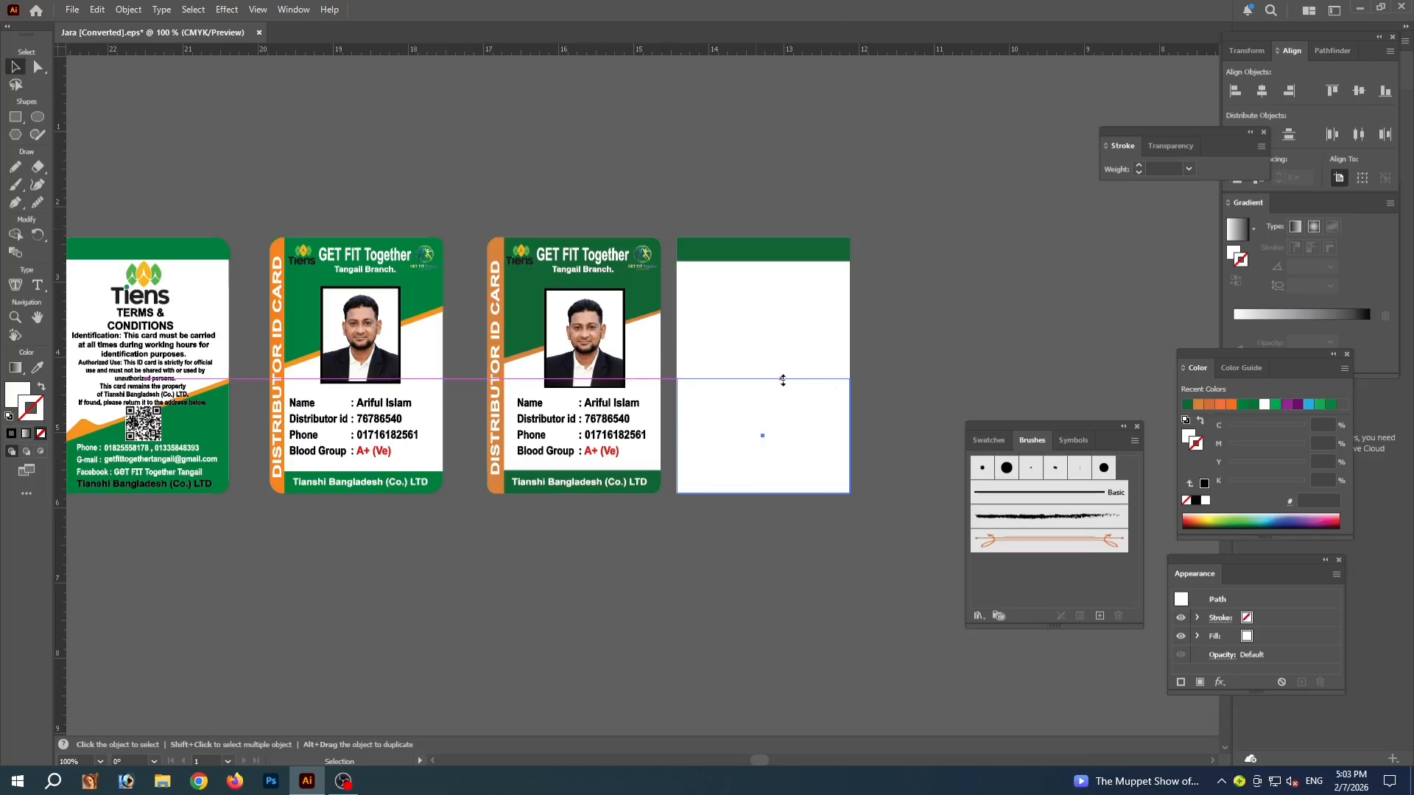
Fill the back card's lower block with the orange sampled from the new front card's side strip
click(40, 370)
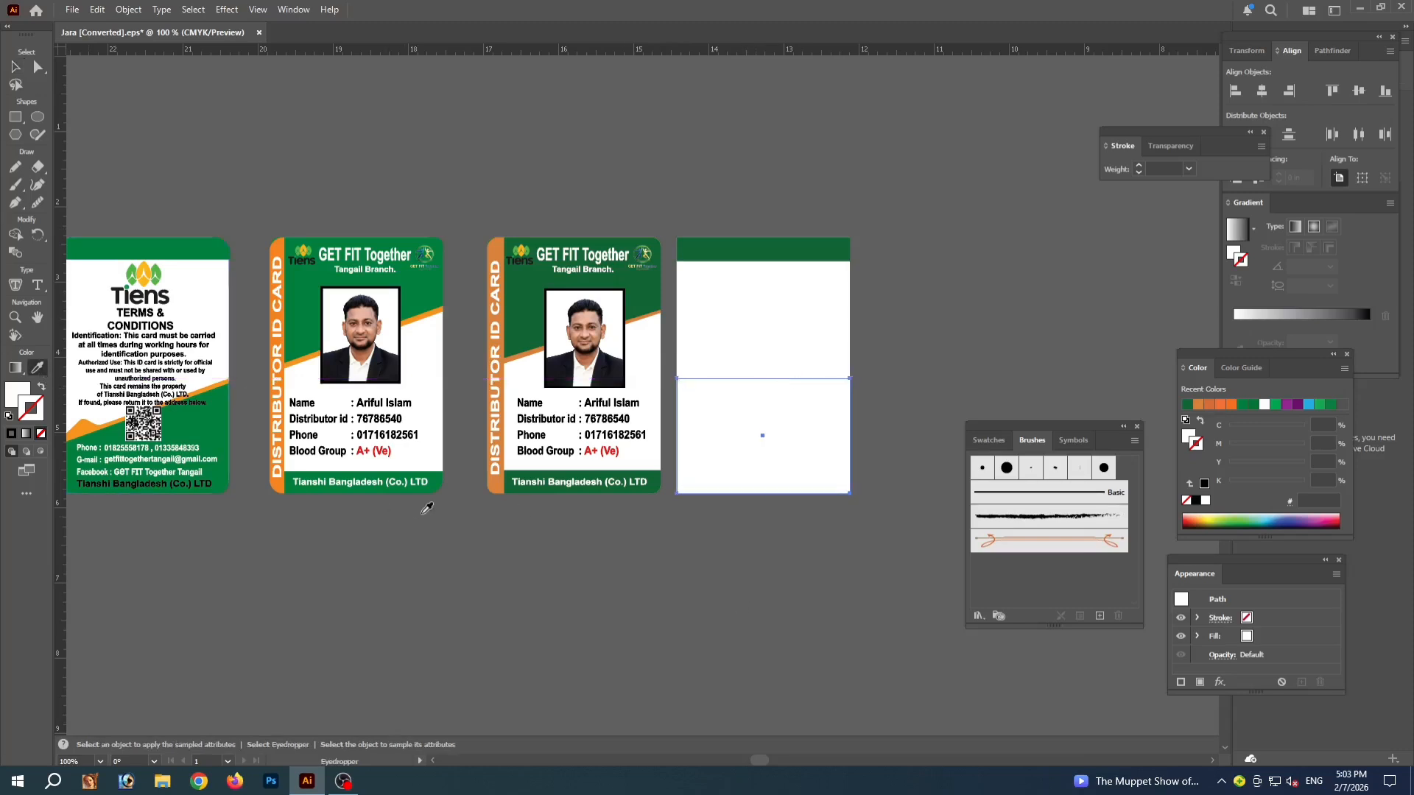
click(493, 480)
click(15, 65)
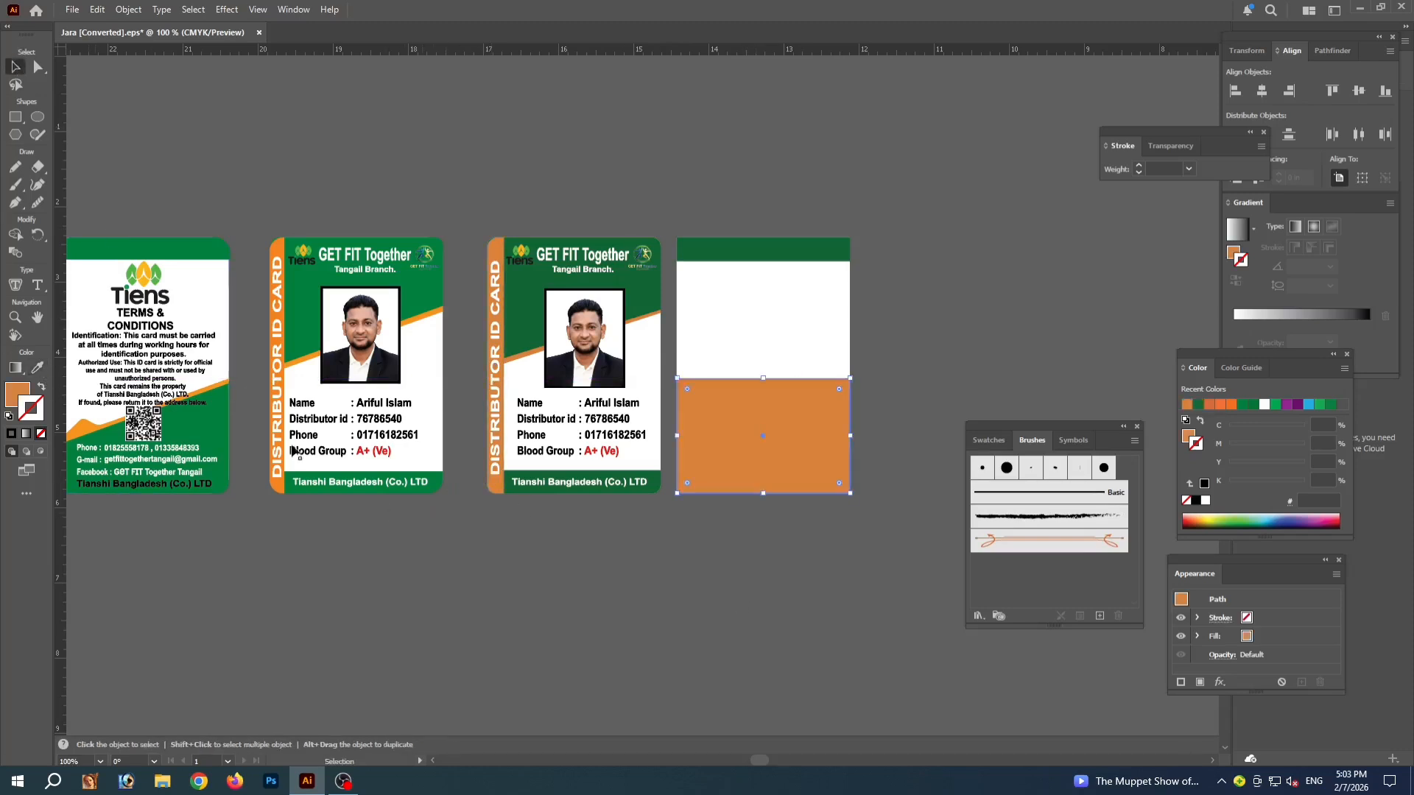
drag(622, 584, 678, 576)
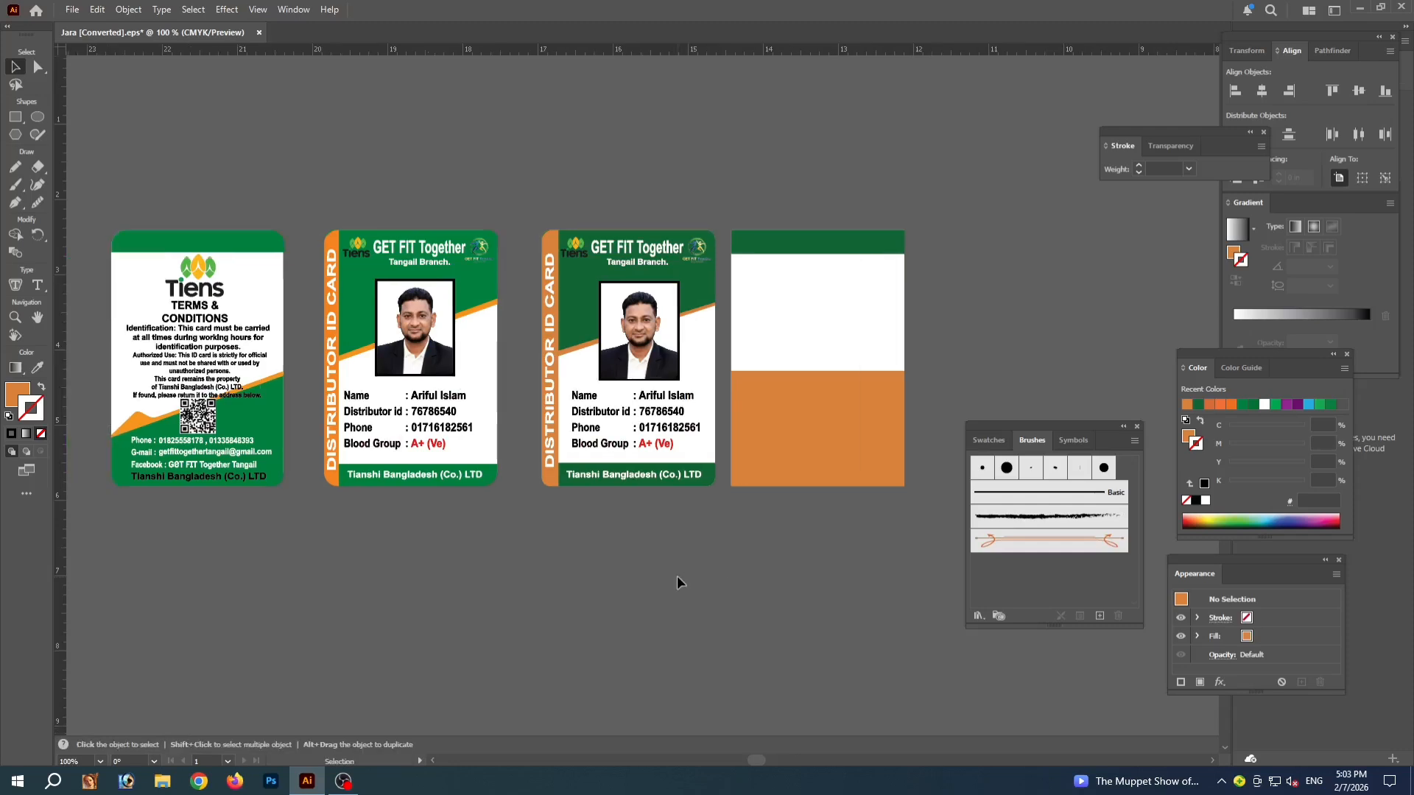
Lower the orange block's upper-left corner point by about 0.87 in to slope its top edge, and nudge it slightly upward
click(38, 66)
click(814, 551)
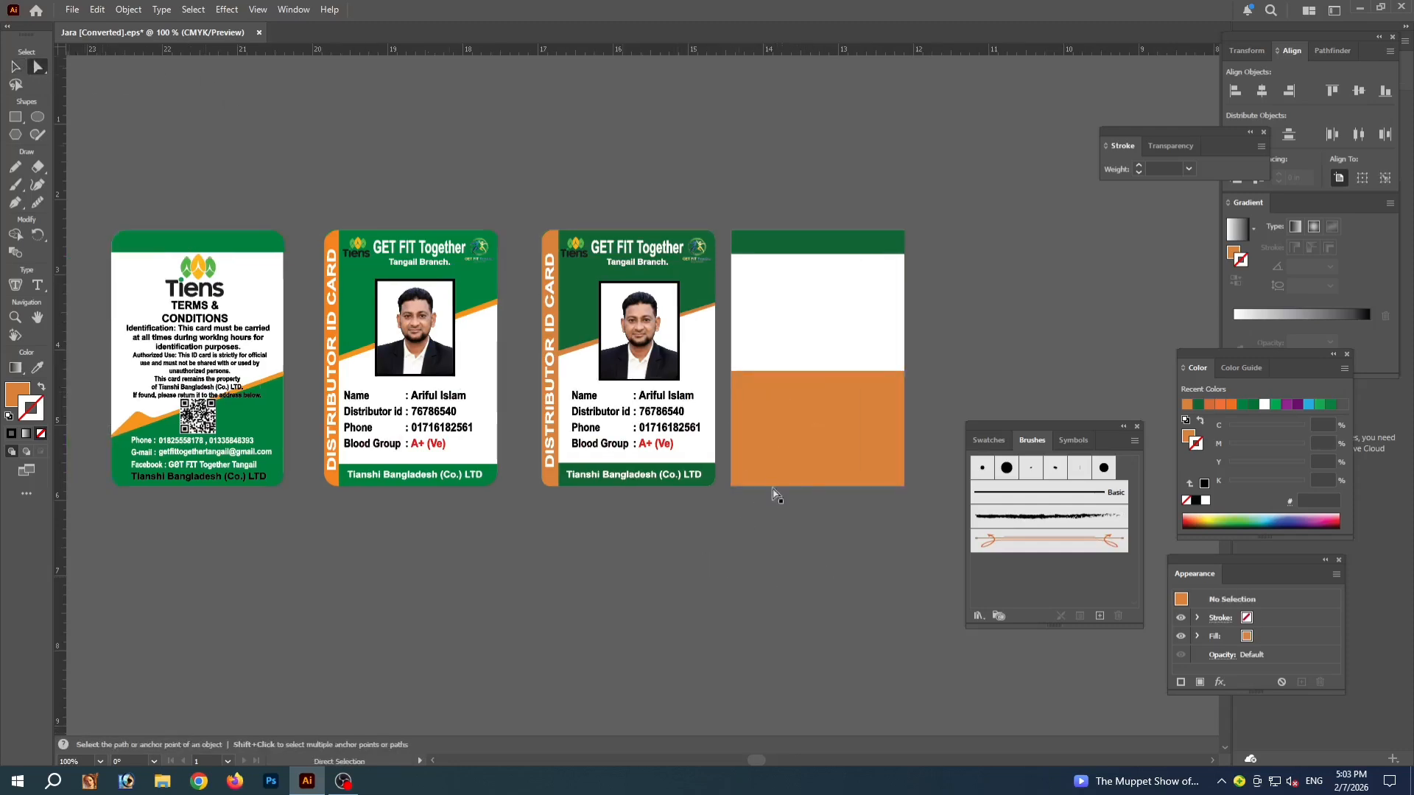
drag(731, 372, 730, 437)
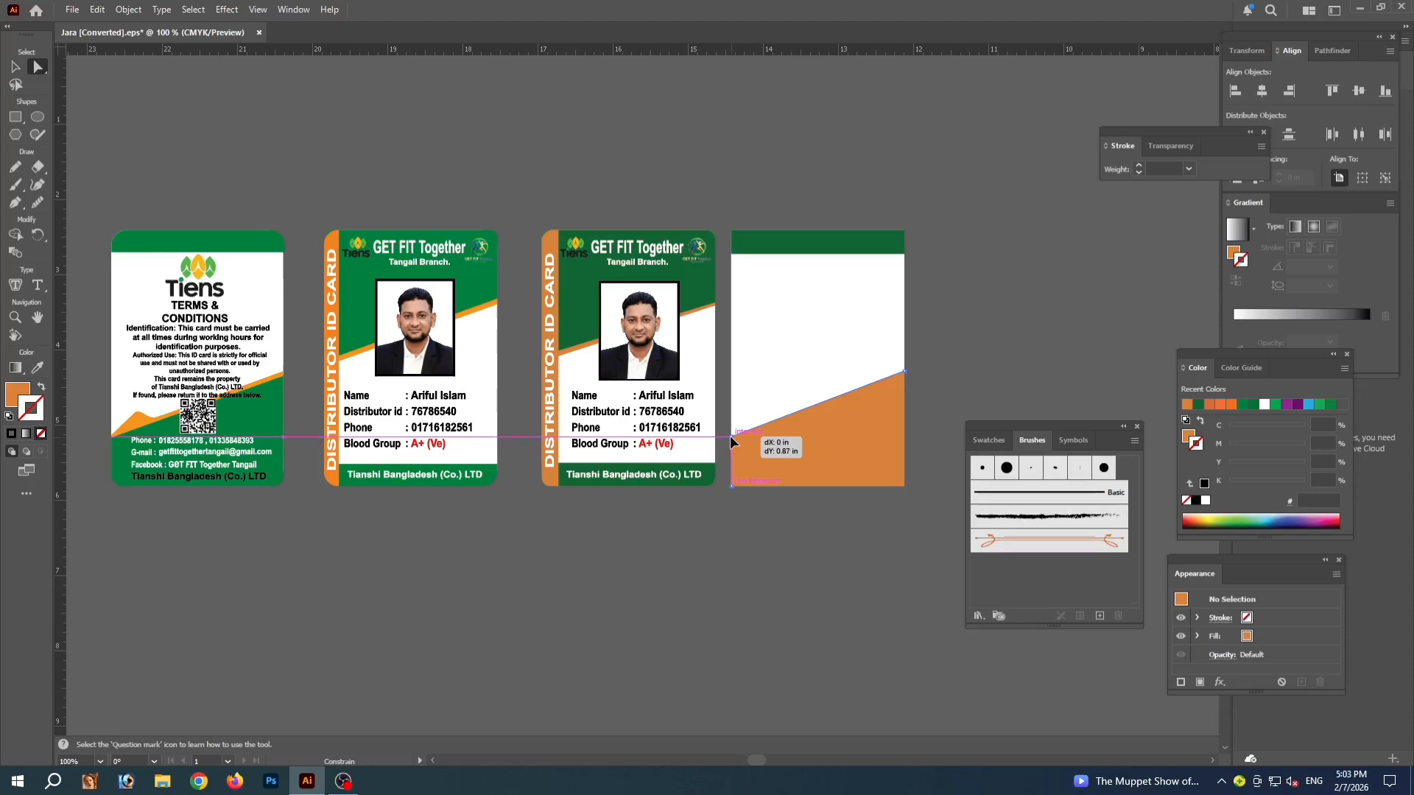
drag(731, 435, 731, 436)
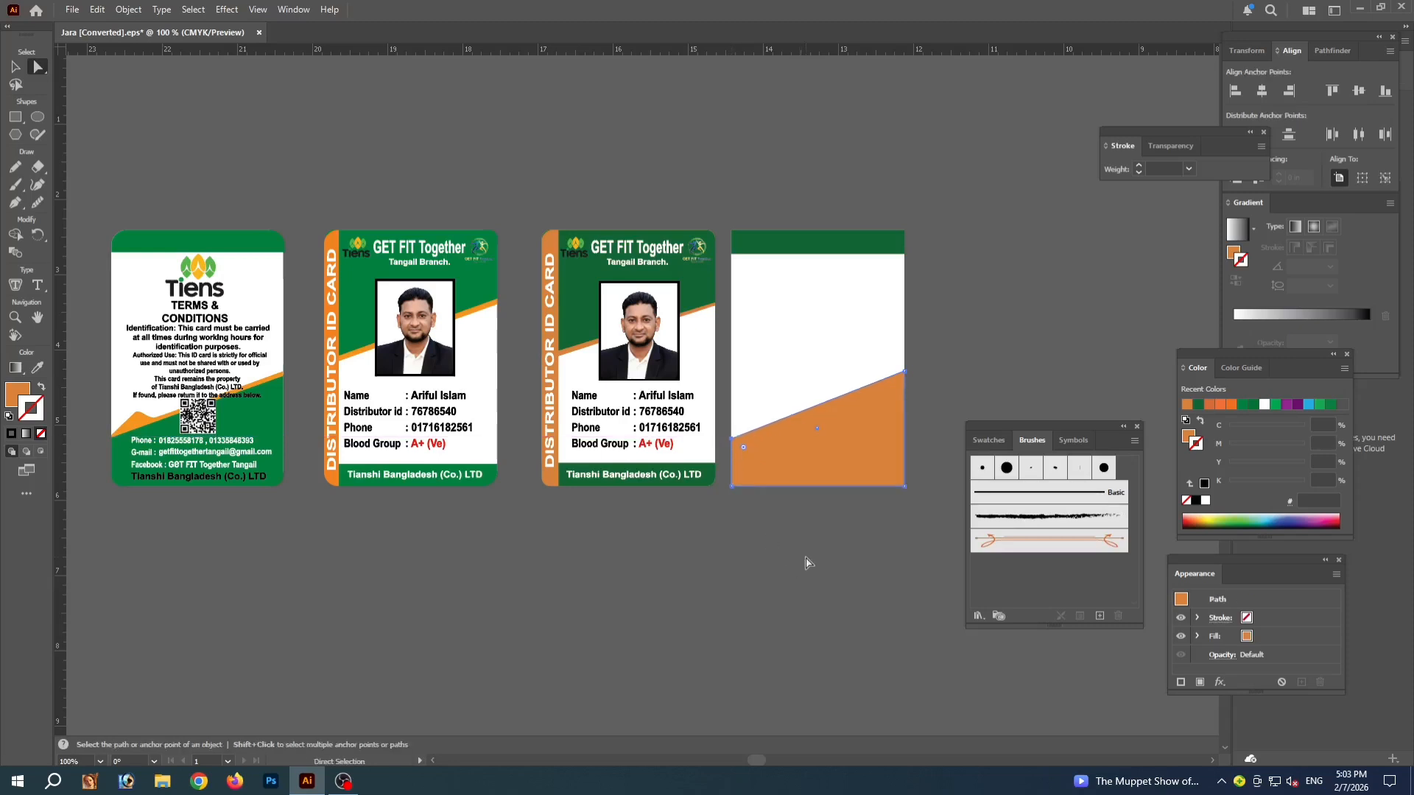
key(Up)
key(Up)
Copy the sloped orange shape in place, slightly shorten the copy from above, and fill it with the footer's dark green to leave an orange stripe
click(8, 67)
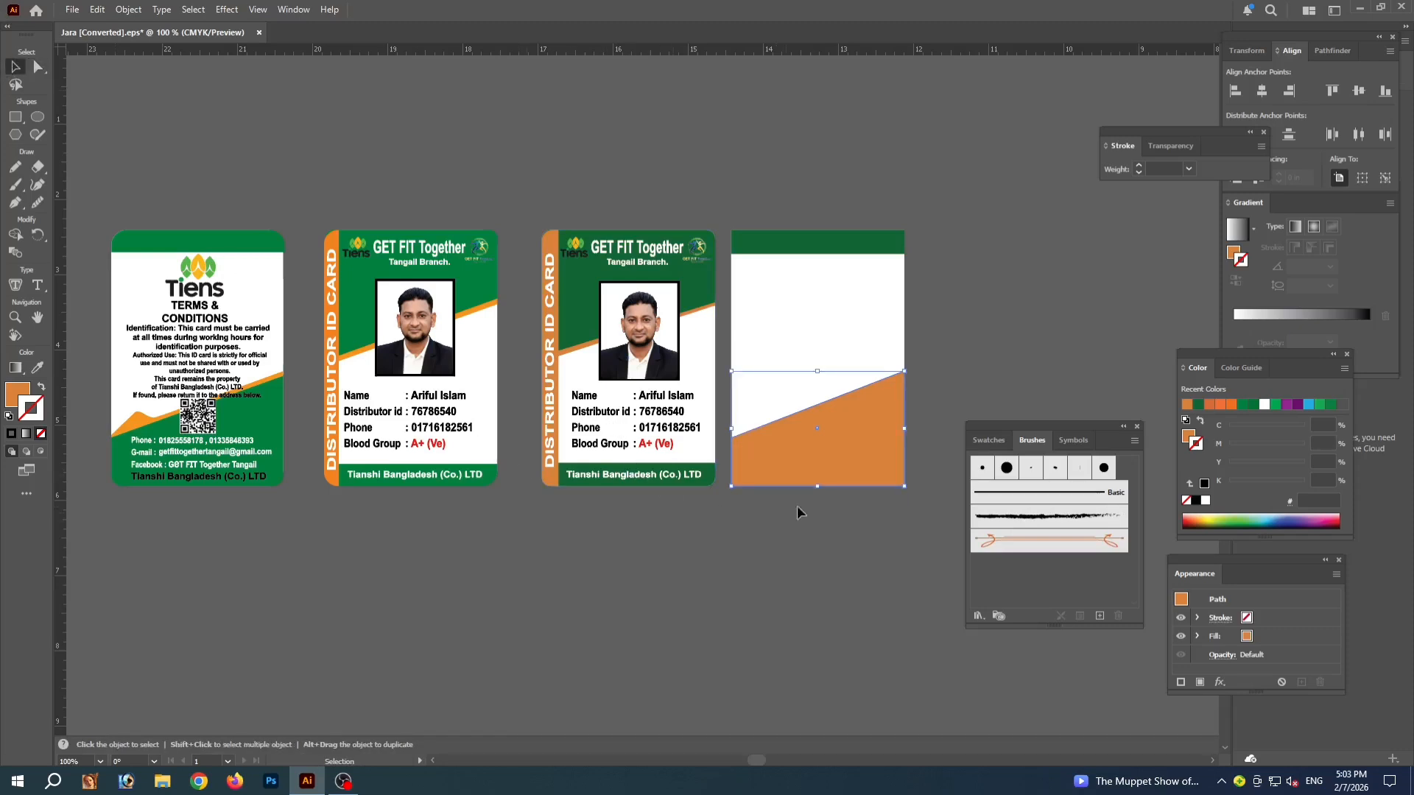
drag(848, 448, 817, 486)
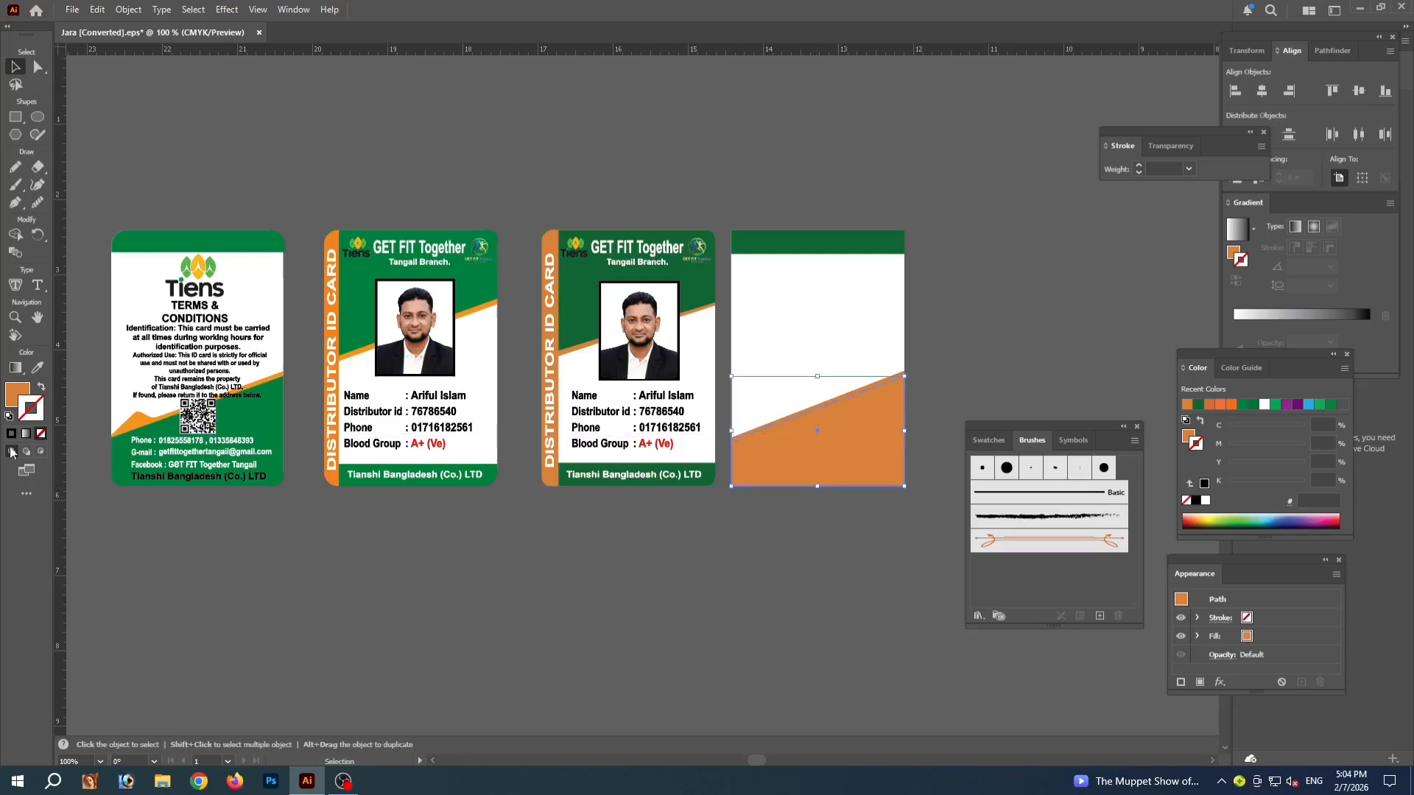
click(38, 371)
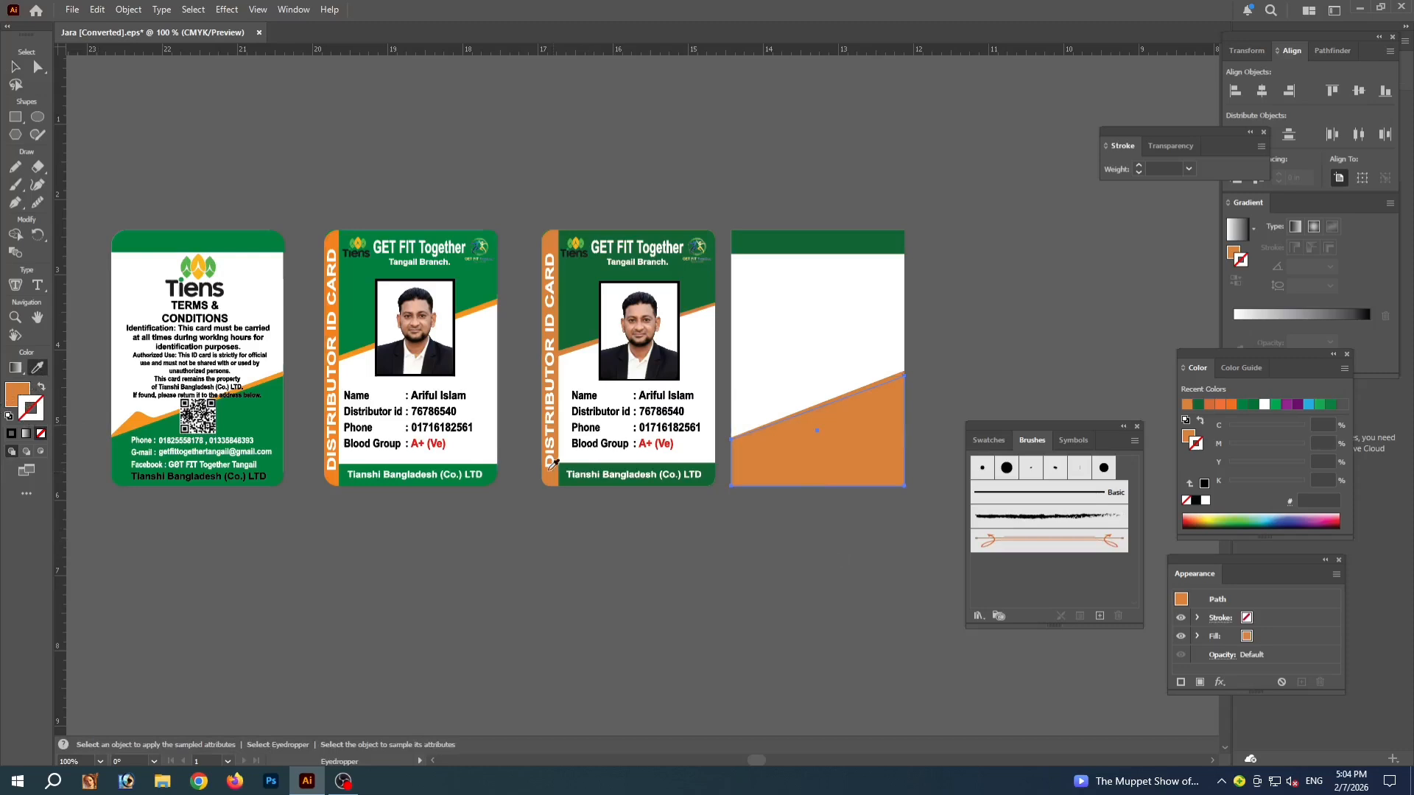
click(714, 469)
key(v)
click(656, 532)
key(ctrl+equal)
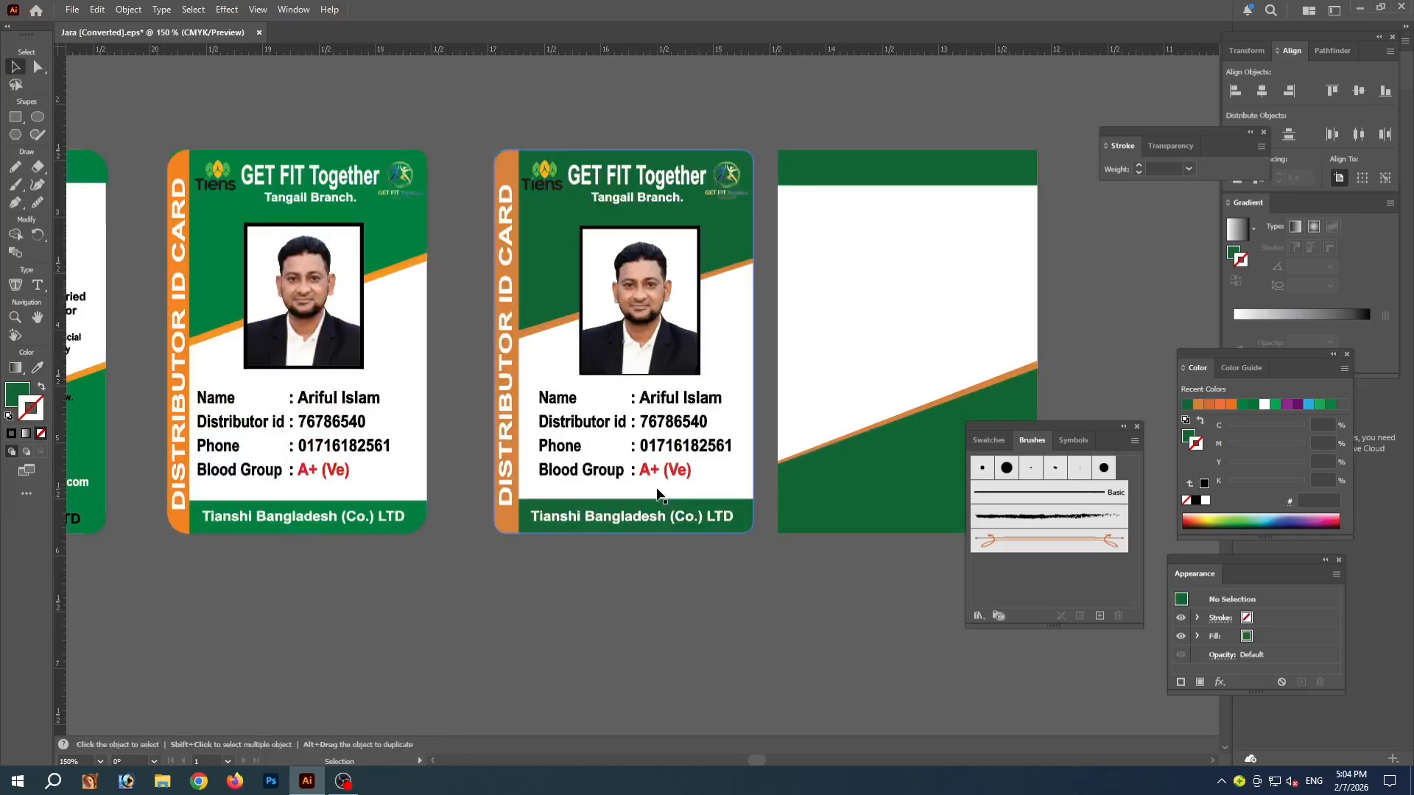
Raise the orange shape's upper-left corner point slightly to thicken the diagonal stripe at its left end
drag(674, 600, 502, 573)
key(ctrl+=)
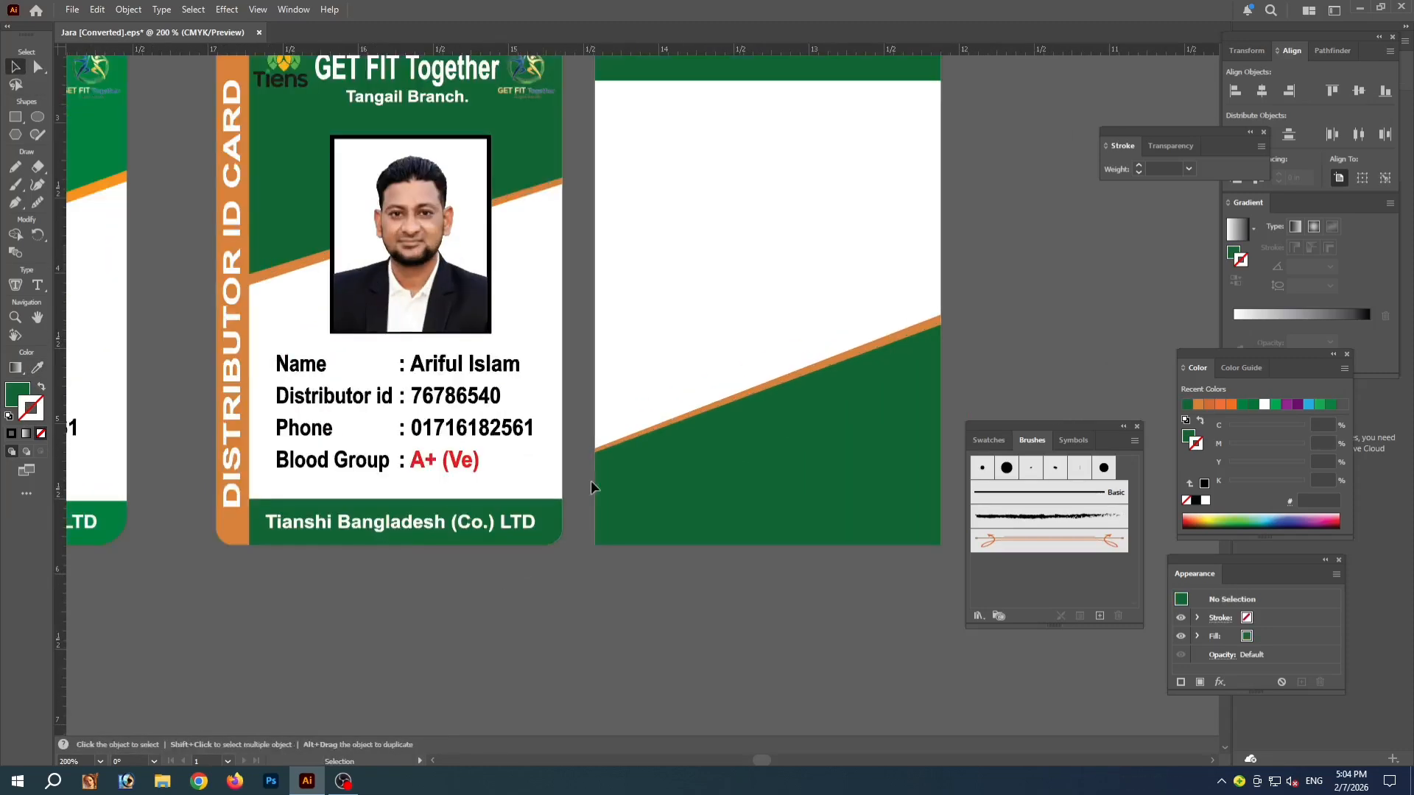
click(37, 67)
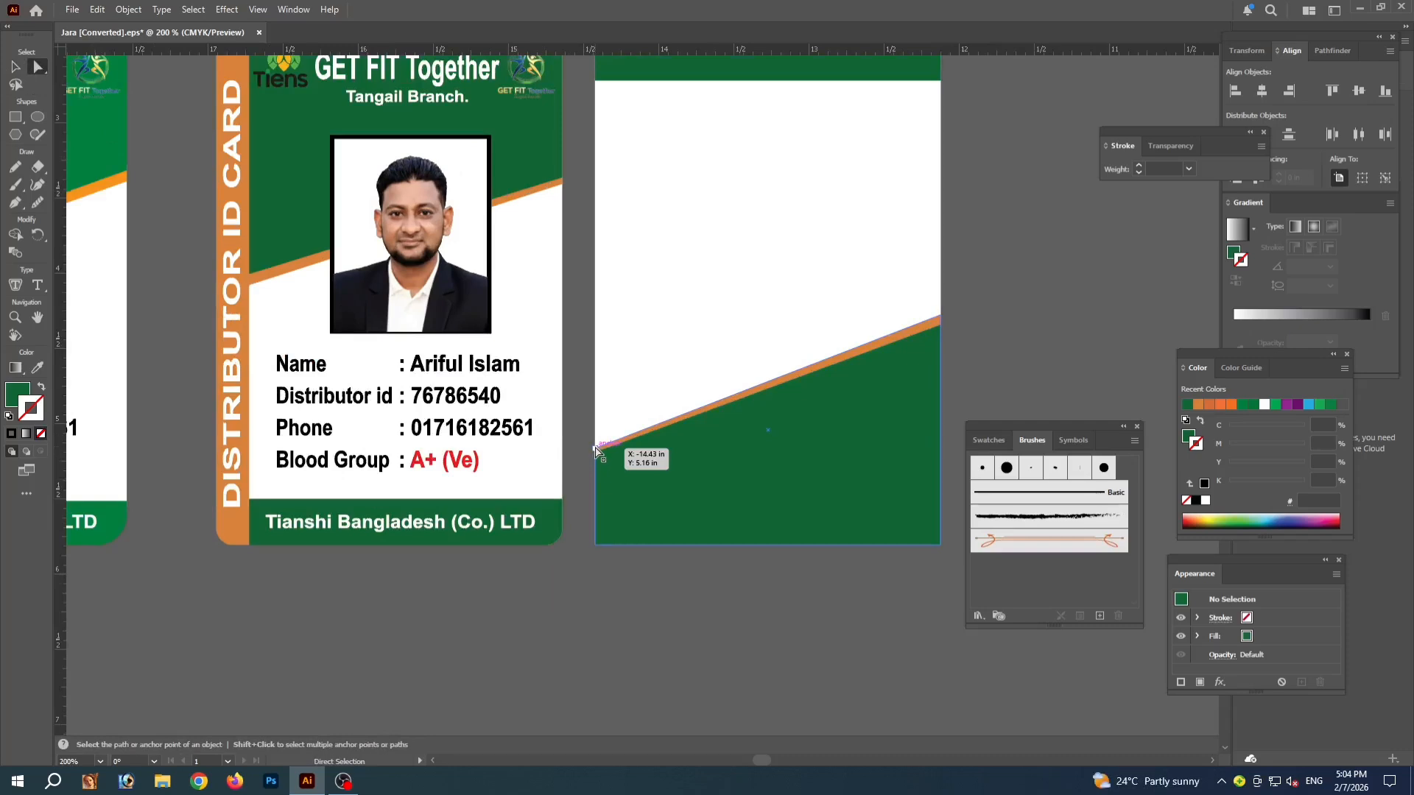
drag(596, 445, 593, 441)
key(ctrl+minus)
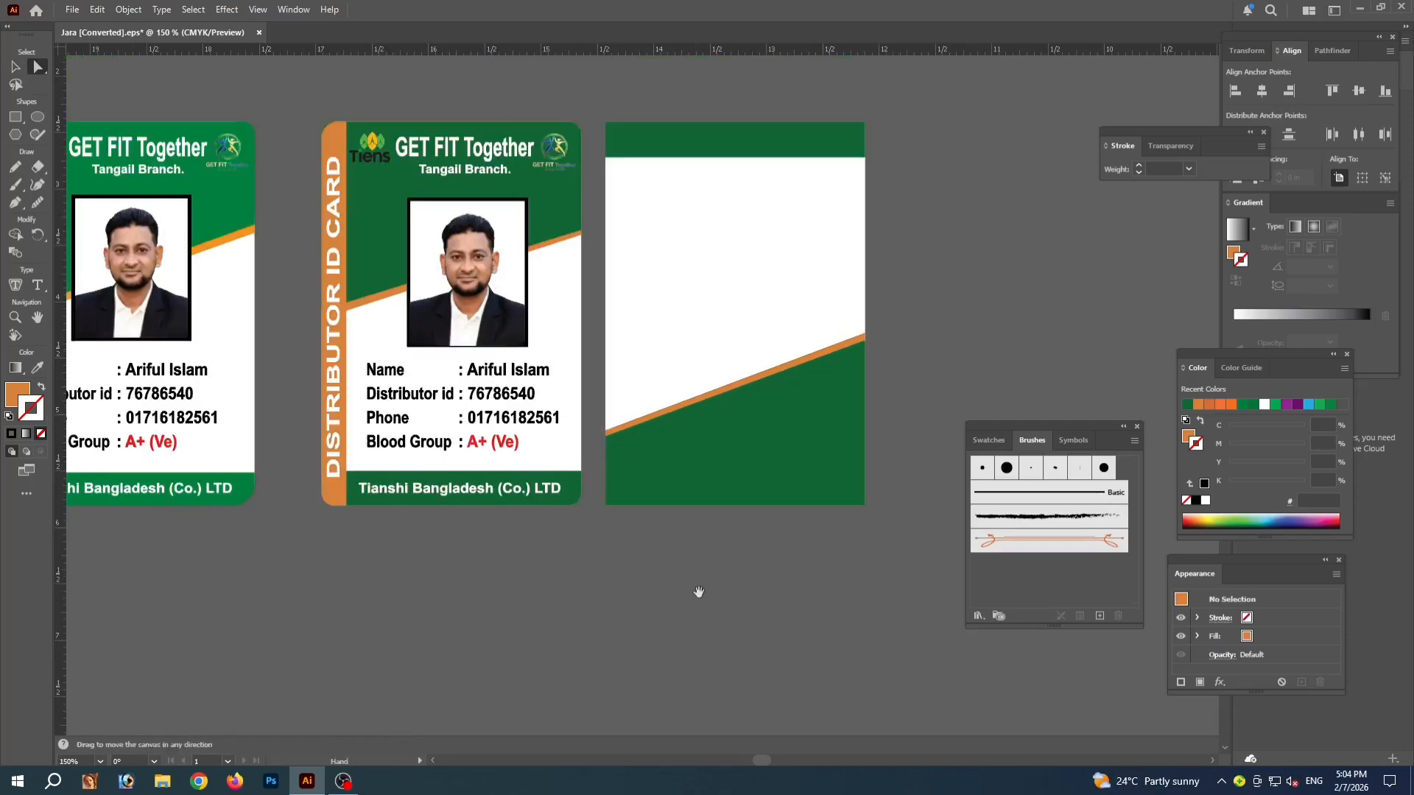
drag(699, 593, 679, 601)
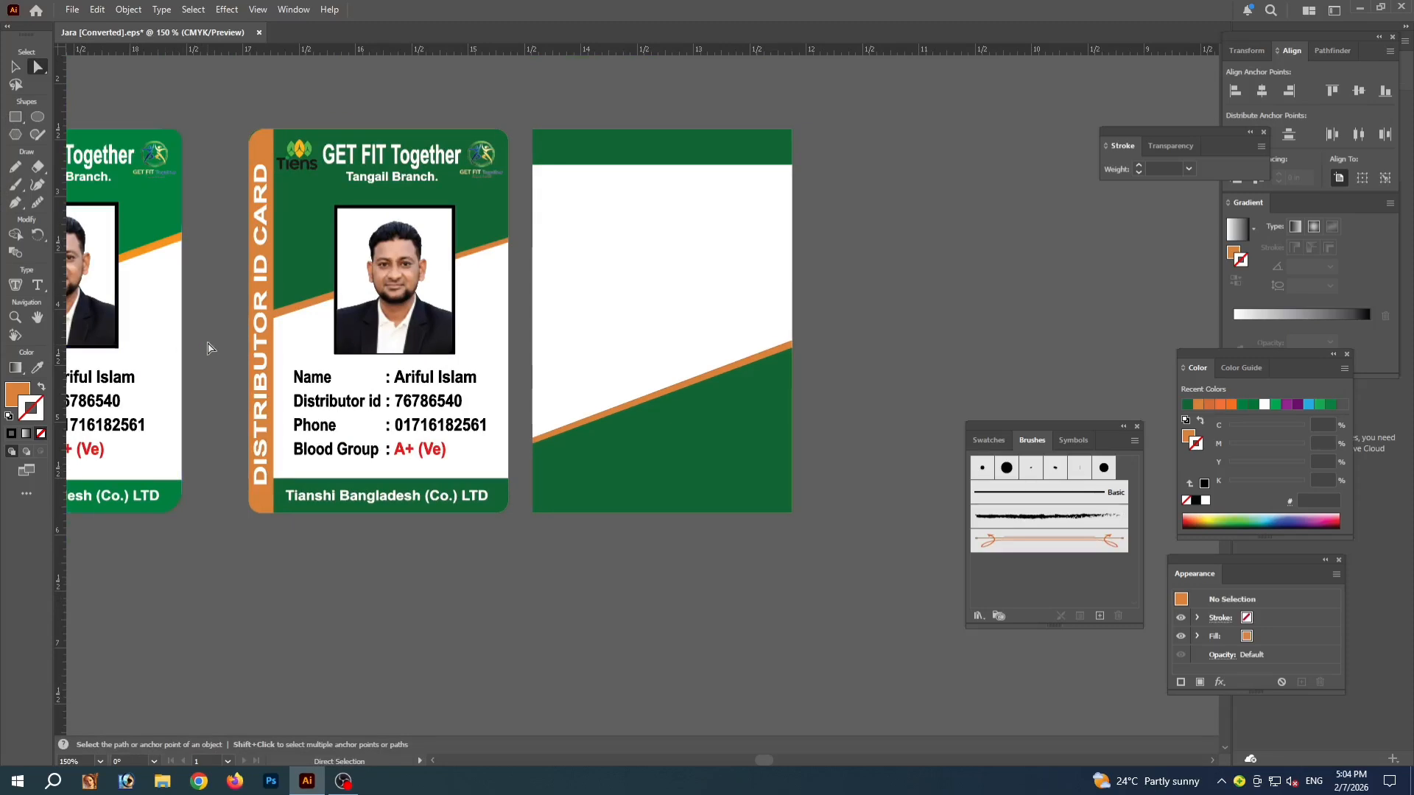
key(plus)
key(a)
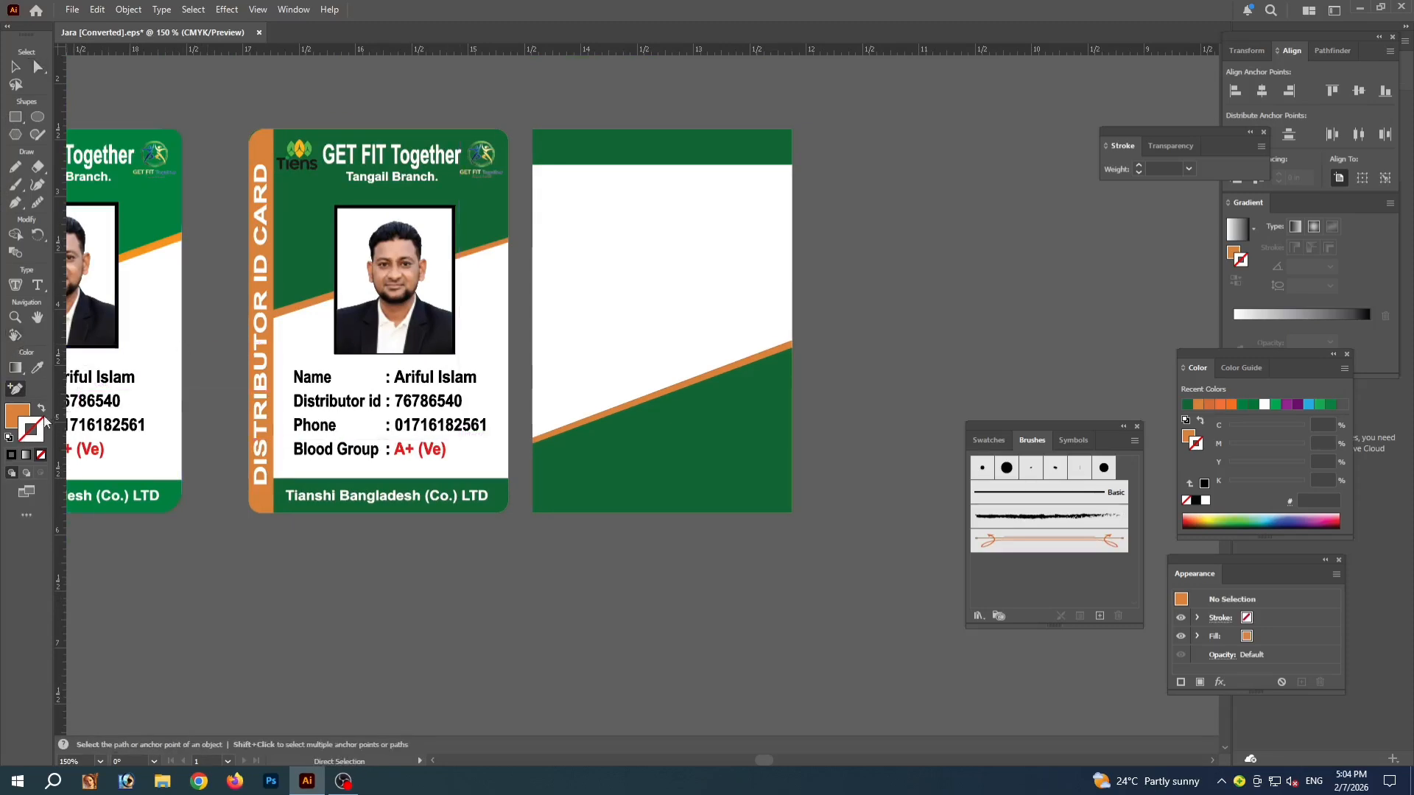
Add two anchor points along the sloped upper edge of the back card's orange shape, near its left end
click(15, 391)
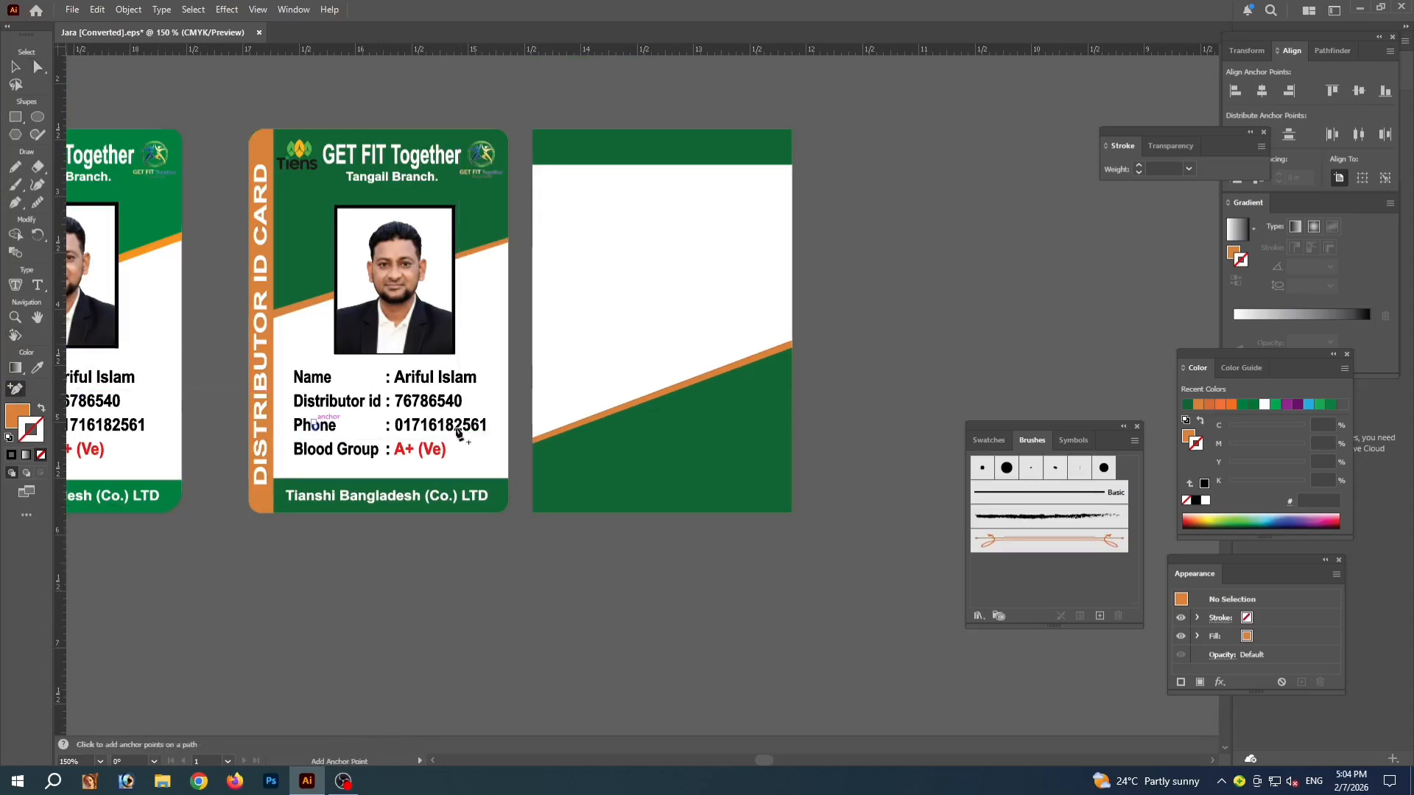
click(580, 421)
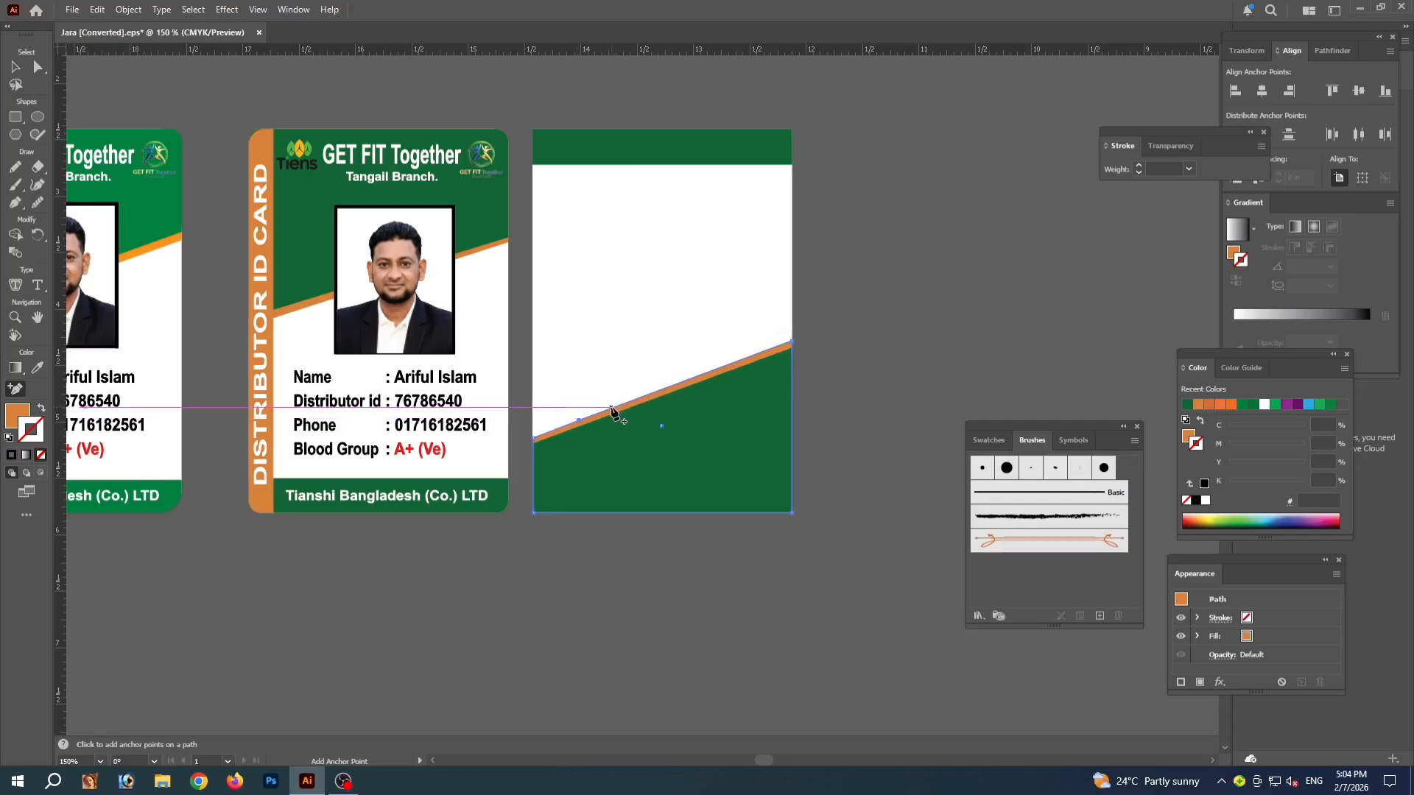
click(613, 412)
click(799, 414)
click(613, 413)
click(802, 415)
key(ctrl+plus)
key(ctrl+plus)
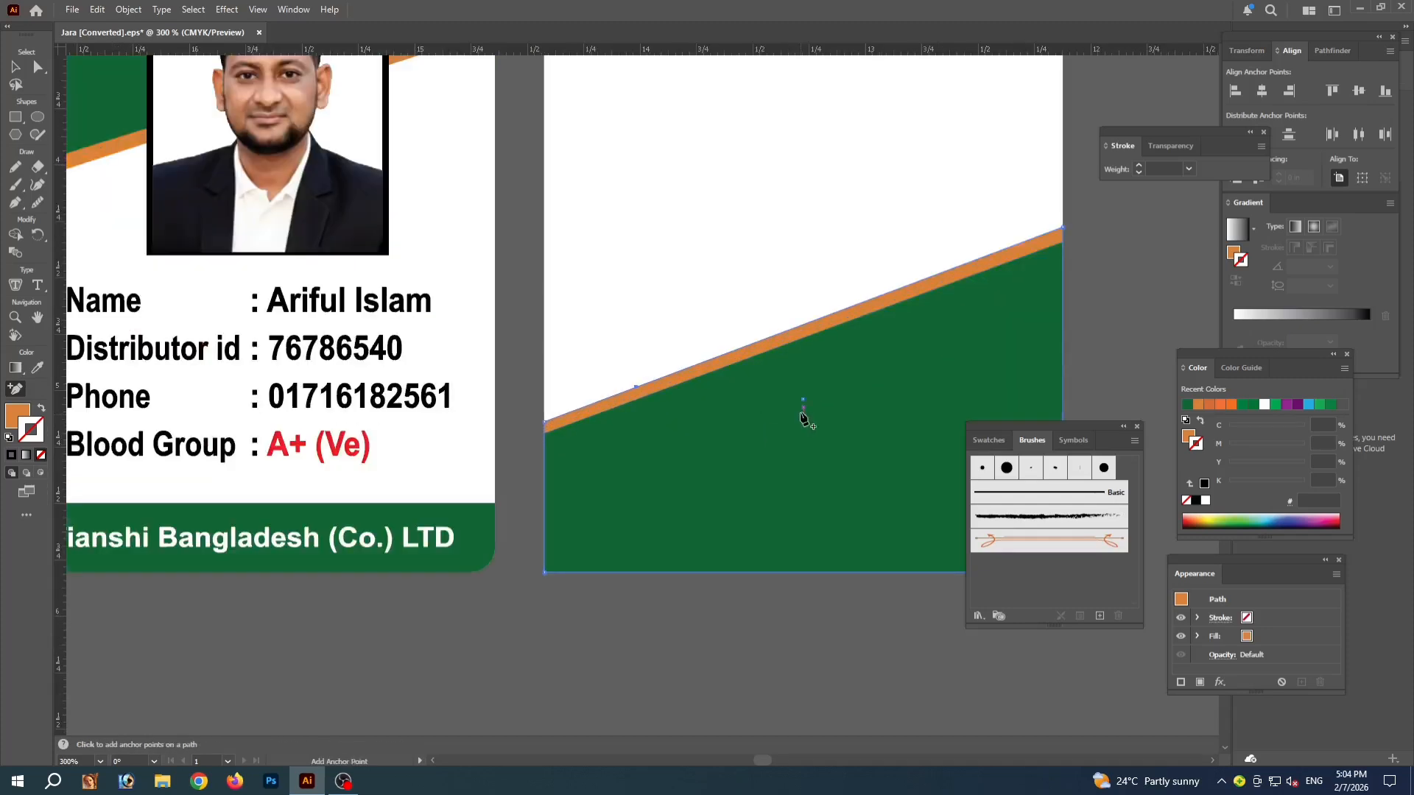
click(706, 360)
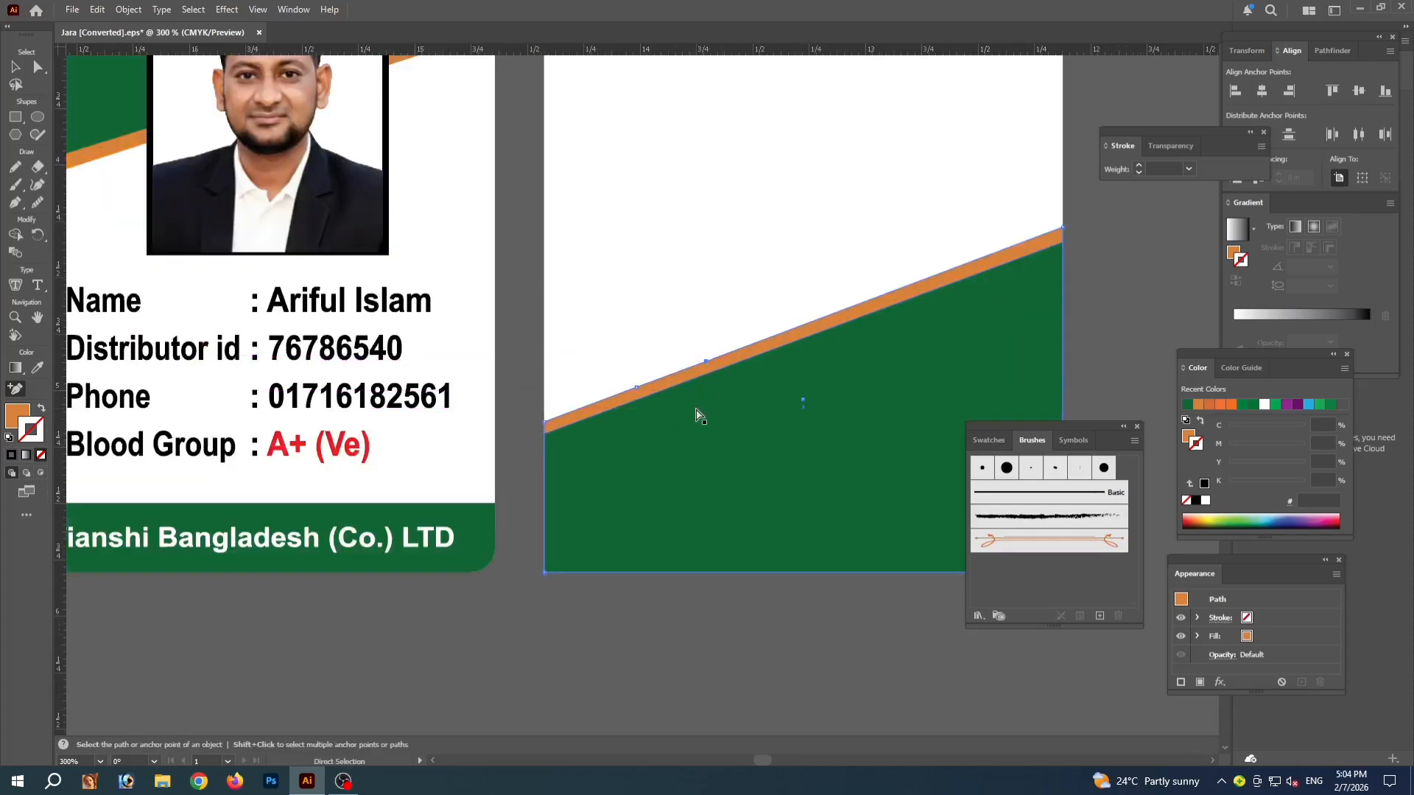
Raise the first added anchor point and round it off to form a smooth hump near the orange stripe's left end
key(ctrl+minus)
key(ctrl+minus)
key(a)
click(624, 640)
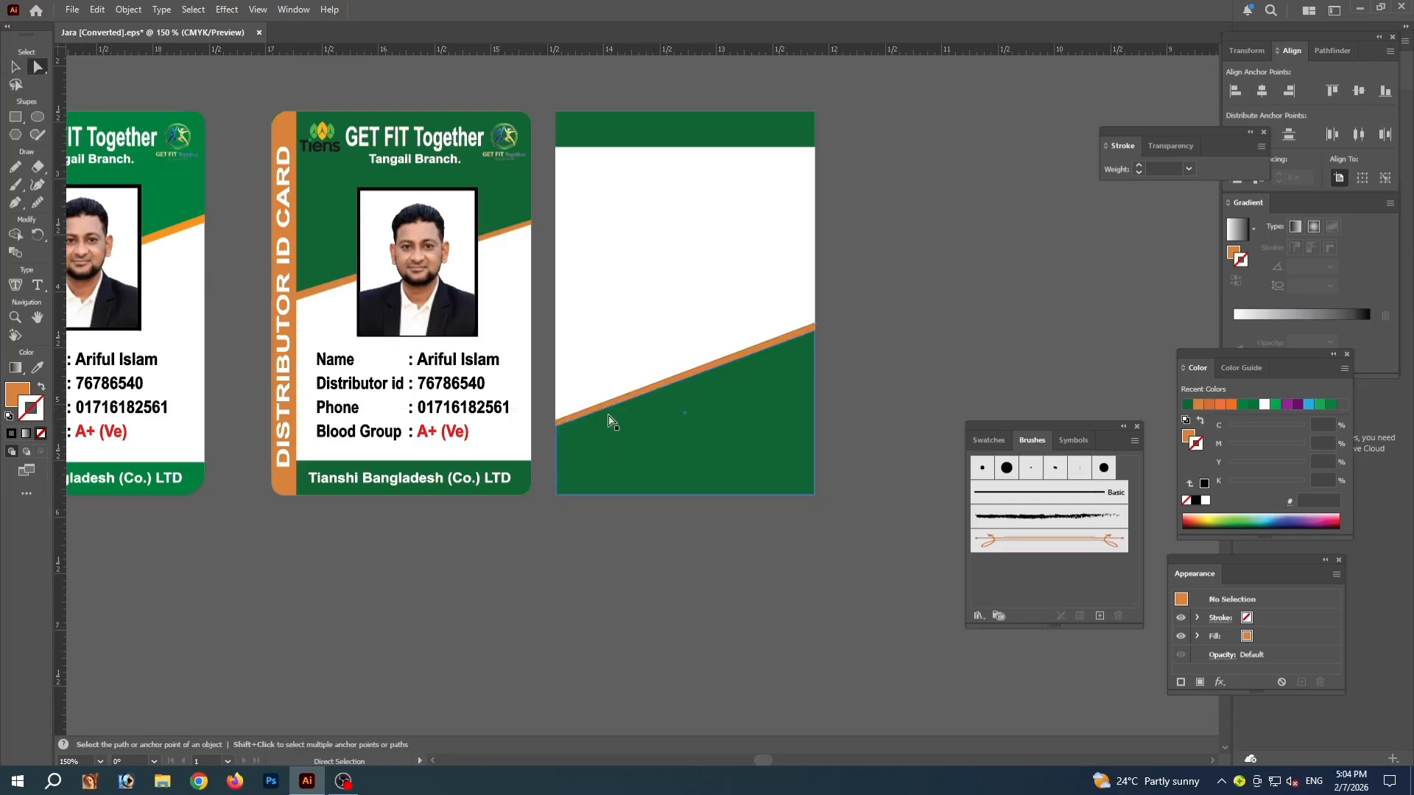
mouse_move(601, 406)
mouse_down()
mouse_move(598, 365)
mouse_move(608, 410)
mouse_up()
click(612, 549)
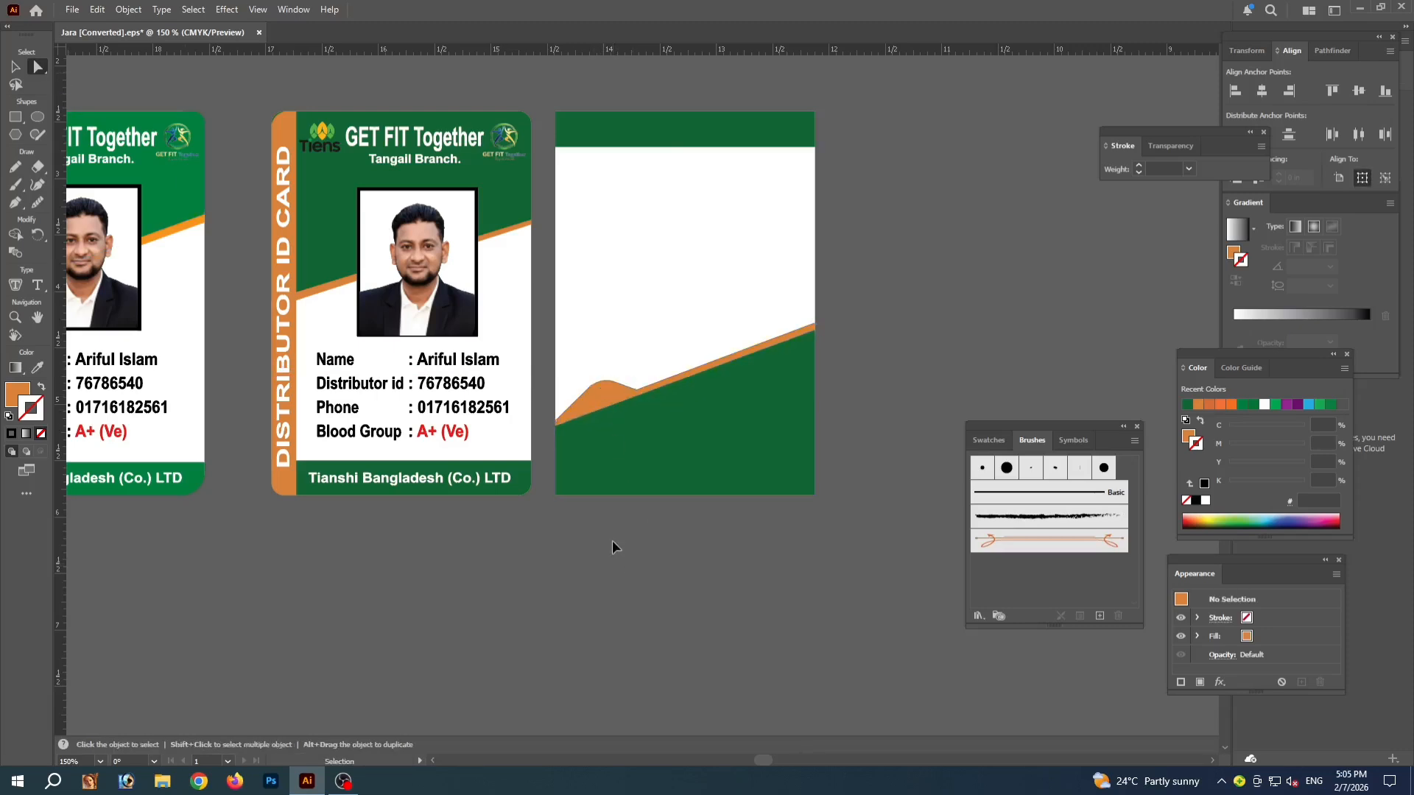
Copy the Tiens logo, terms and conditions text, QR code and contact lines from the original back card onto the new back card
key(ctrl+minus)
key(ctrl+minus)
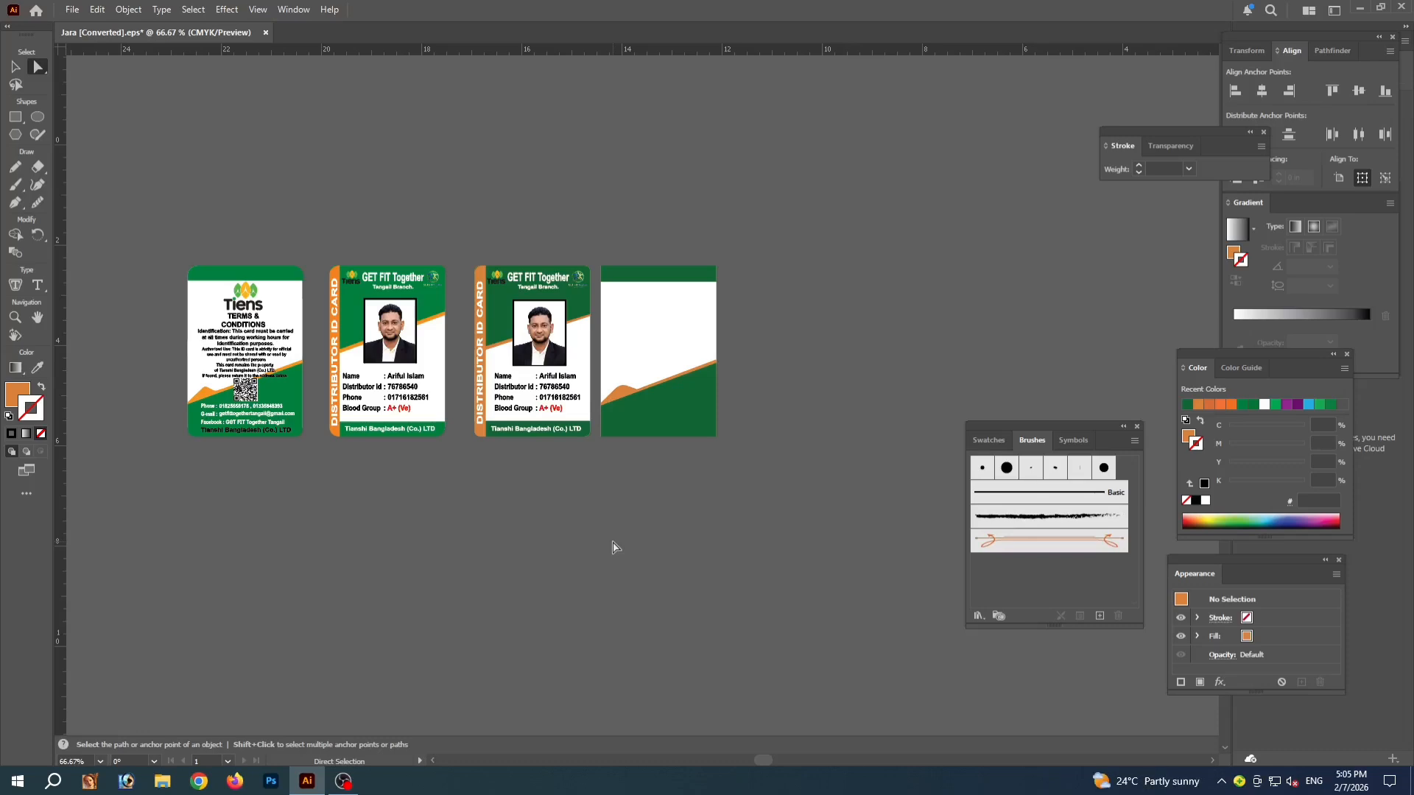
key(ctrl+equal)
key(ctrl+equal)
drag(532, 571, 1003, 562)
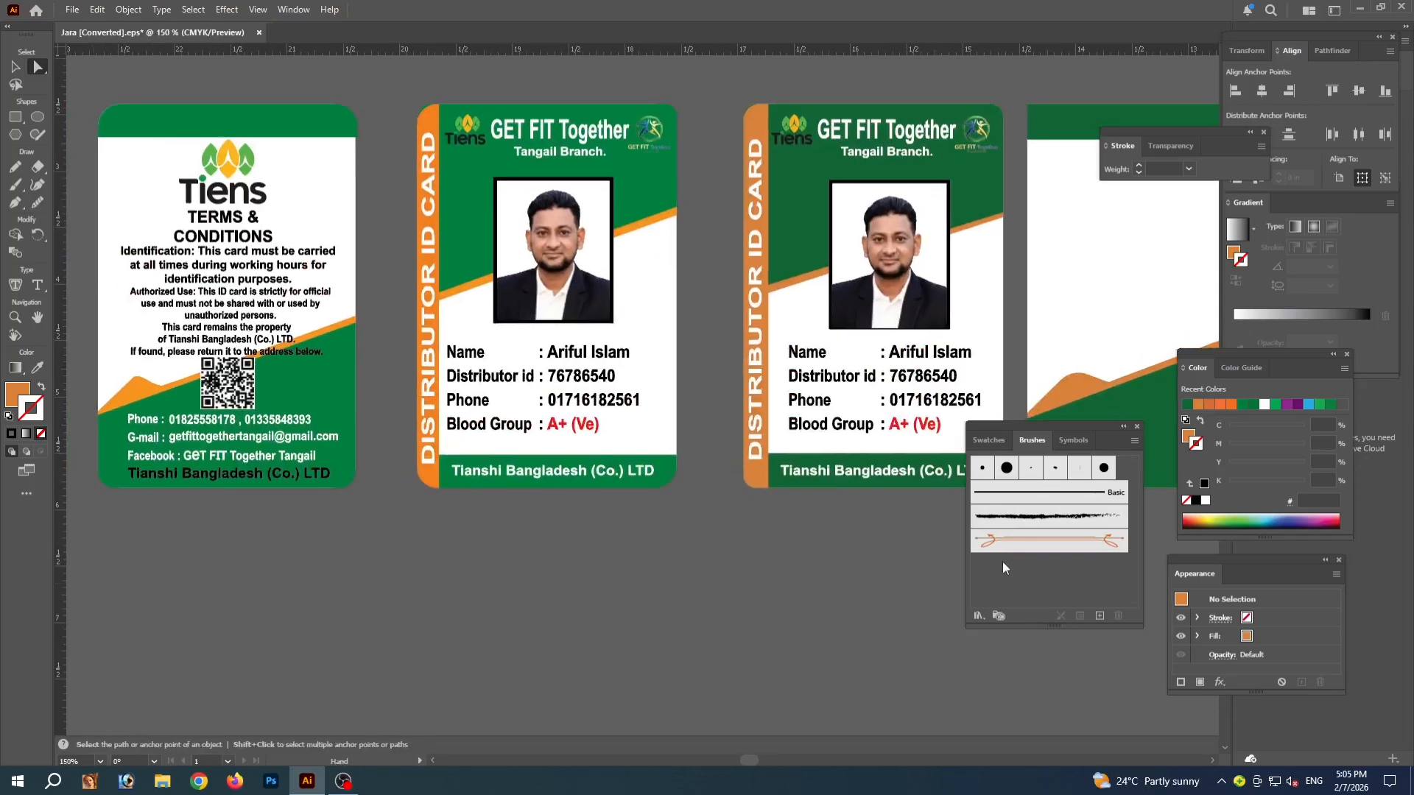
key(ctrl+minus)
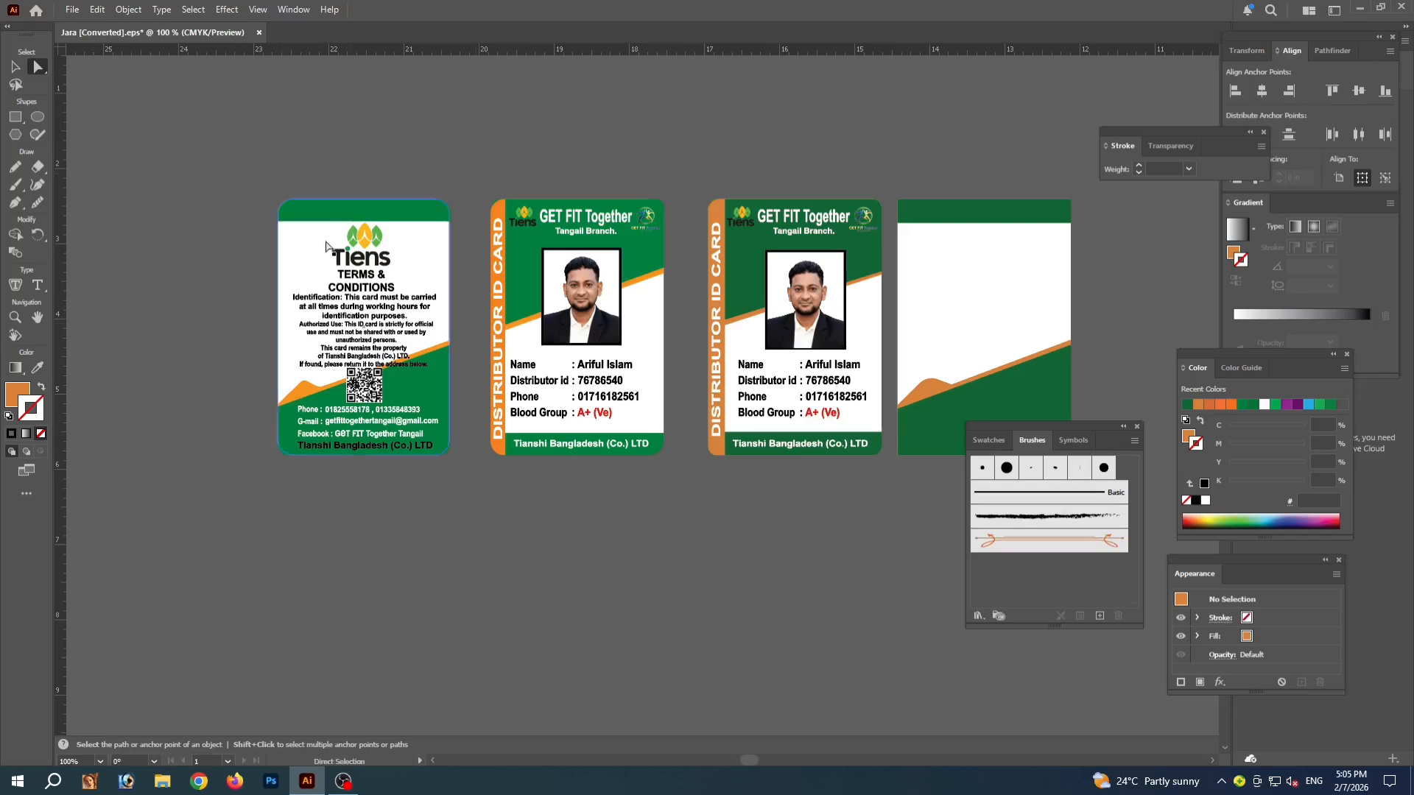
click(366, 234)
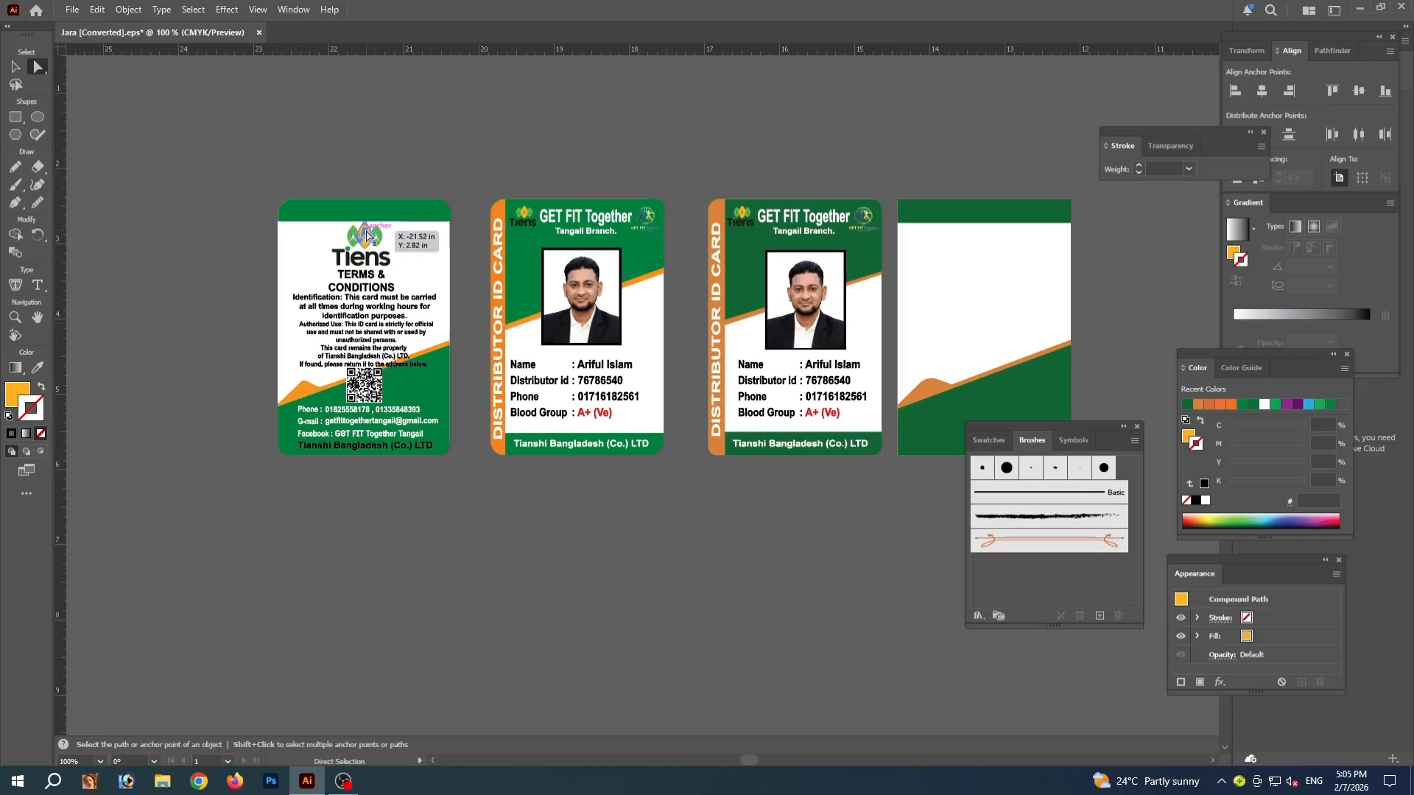
click(15, 67)
right_click(340, 278)
click(382, 470)
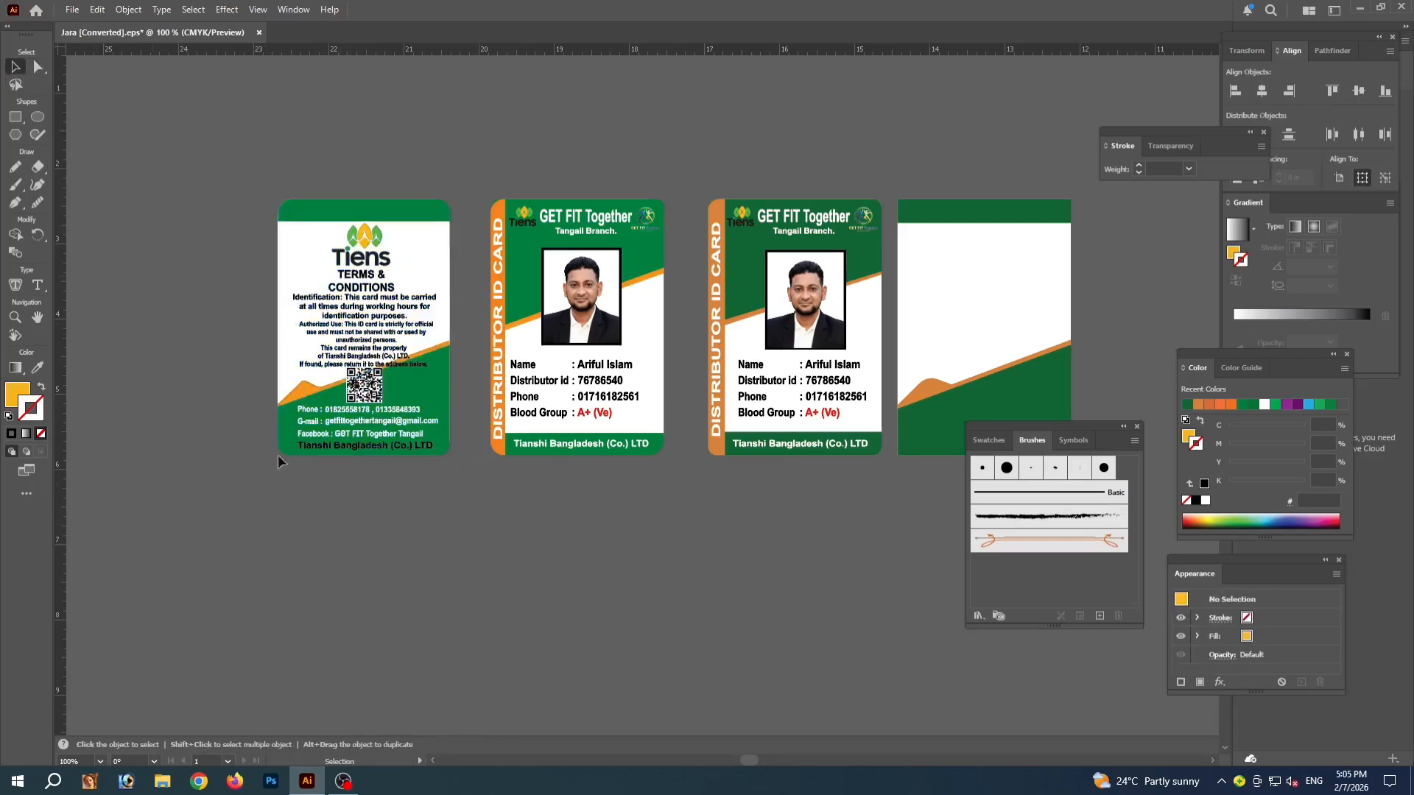
click(344, 265)
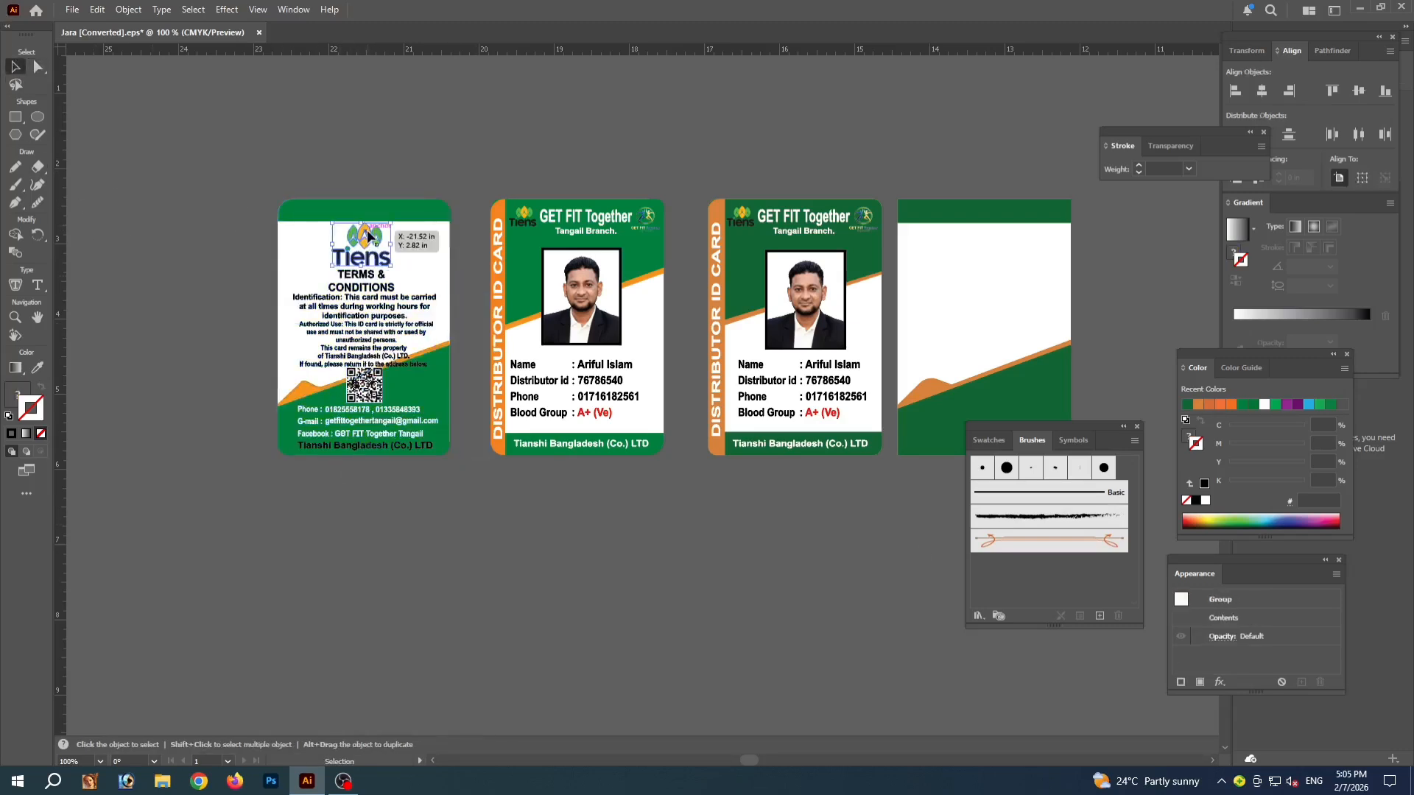
shift+click(345, 281)
shift+click(302, 296)
shift+click(393, 343)
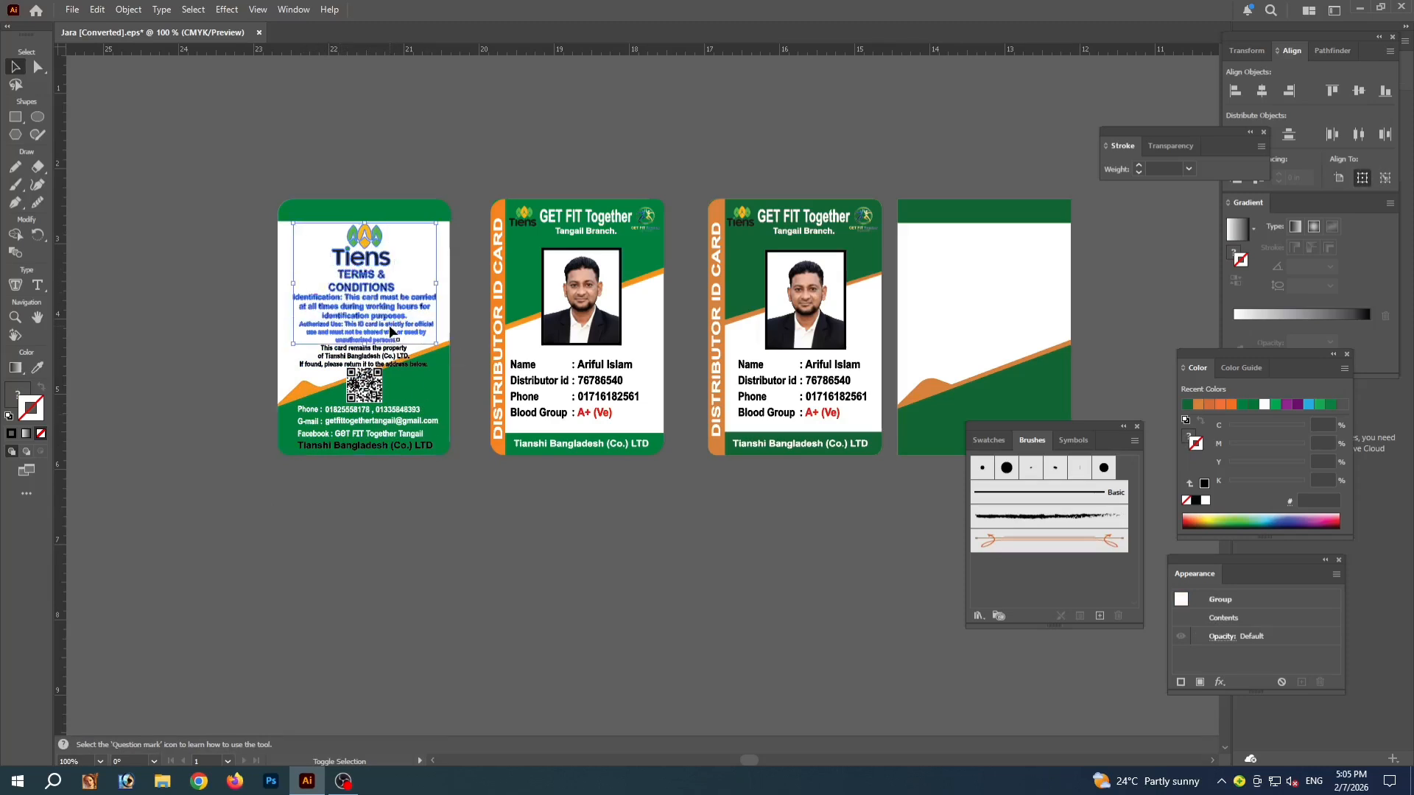
shift+click(367, 353)
shift+click(369, 389)
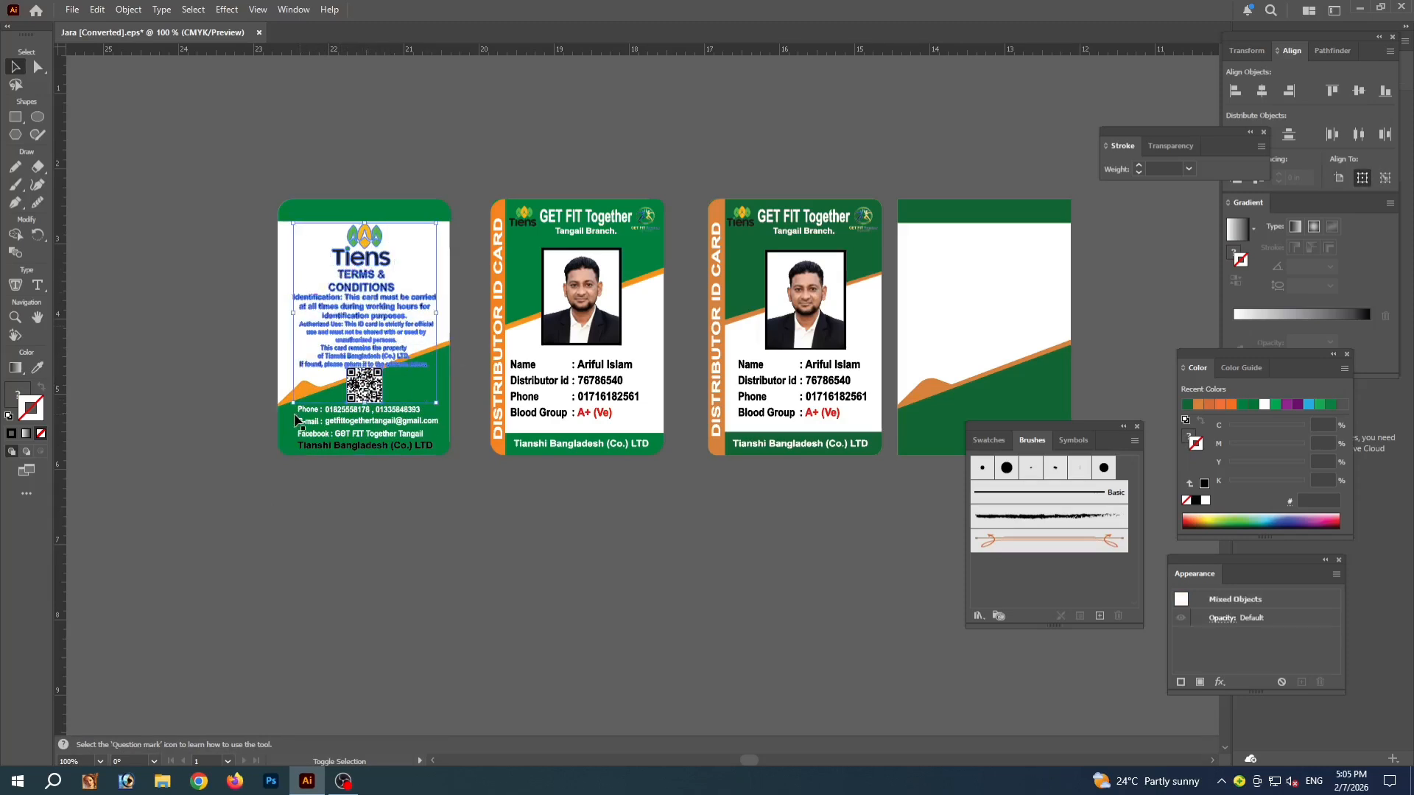
shift+click(302, 408)
shift+click(379, 420)
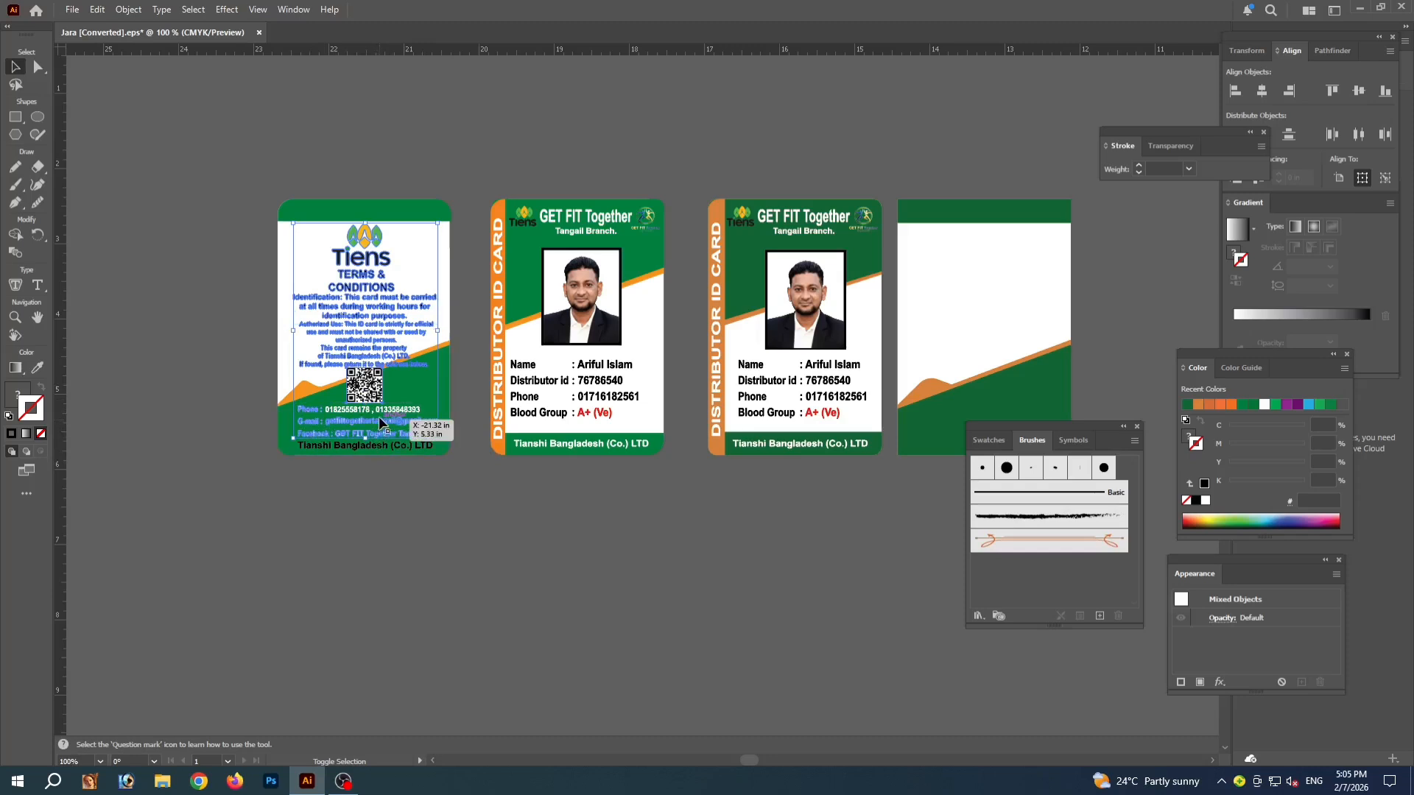
shift+click(394, 446)
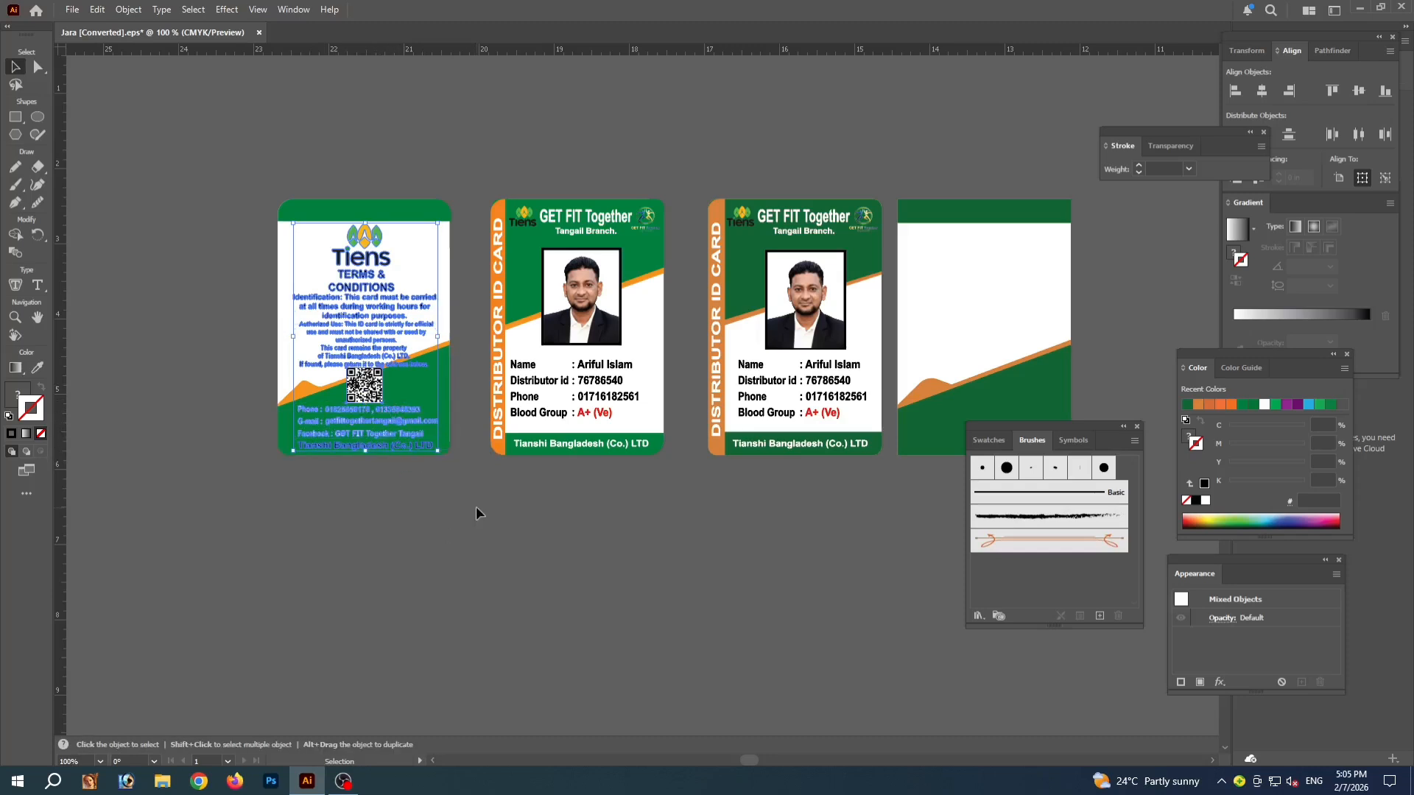
scroll(679, 597, right, 2)
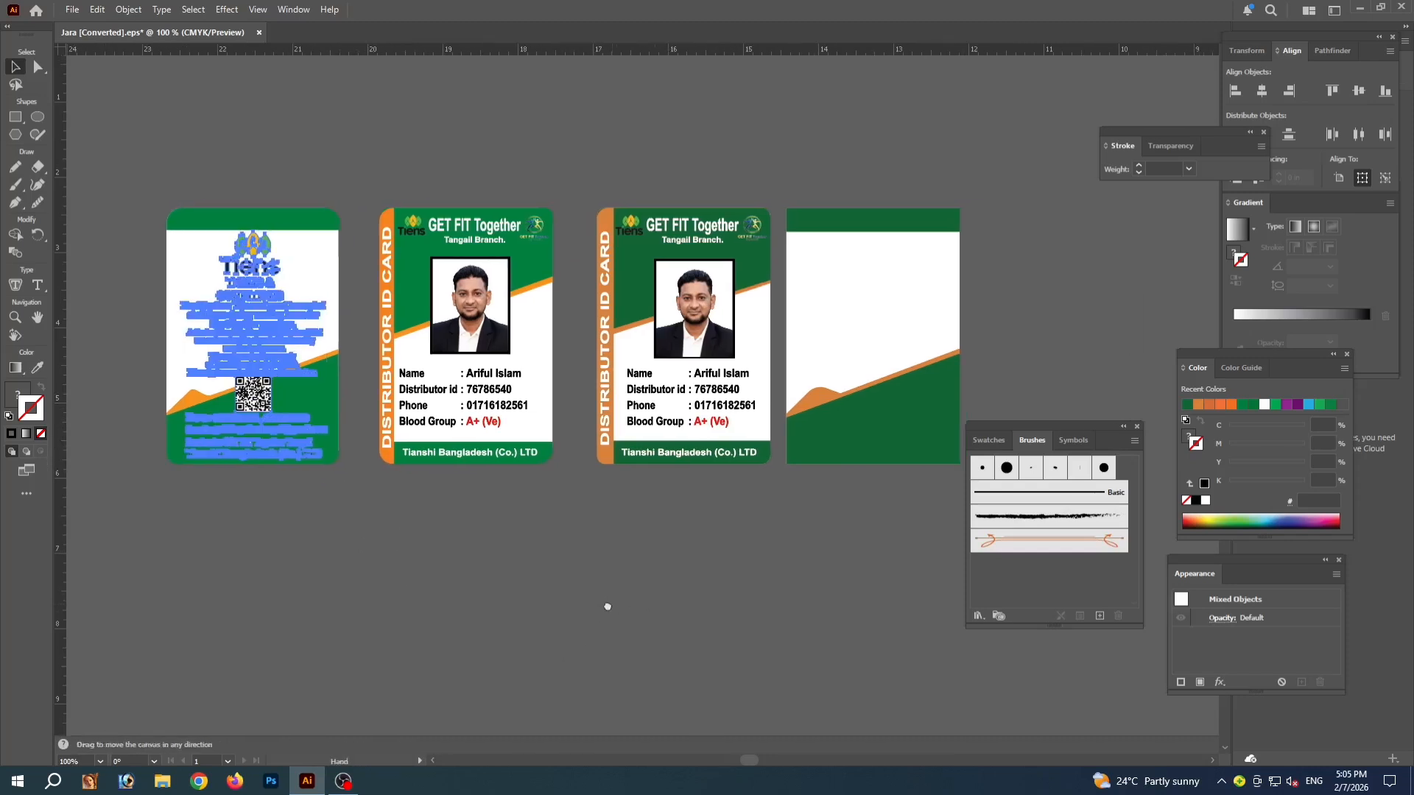
drag(271, 360, 889, 360)
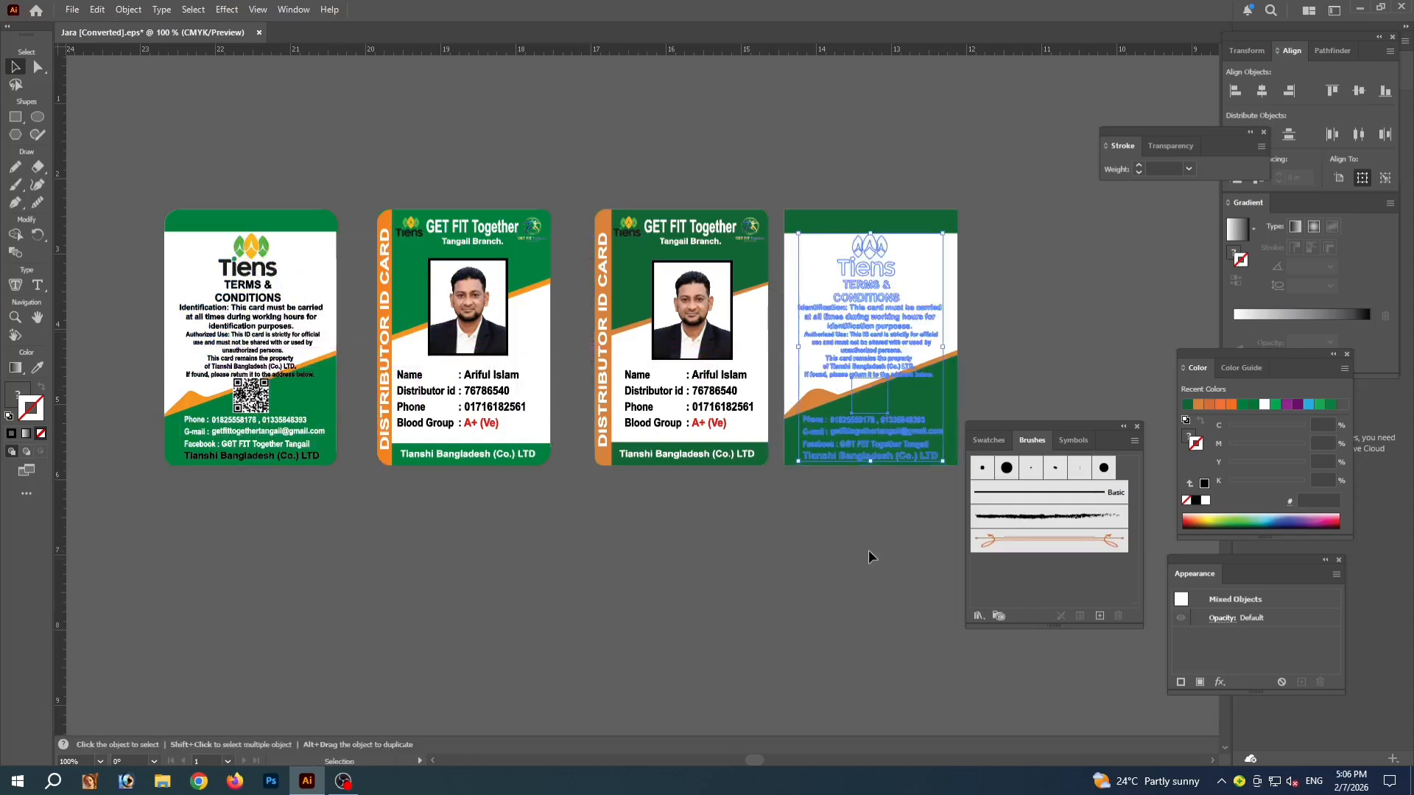
Bring the copied logo, text and QR code to the front and nudge them slightly up and to the right
right_click(879, 333)
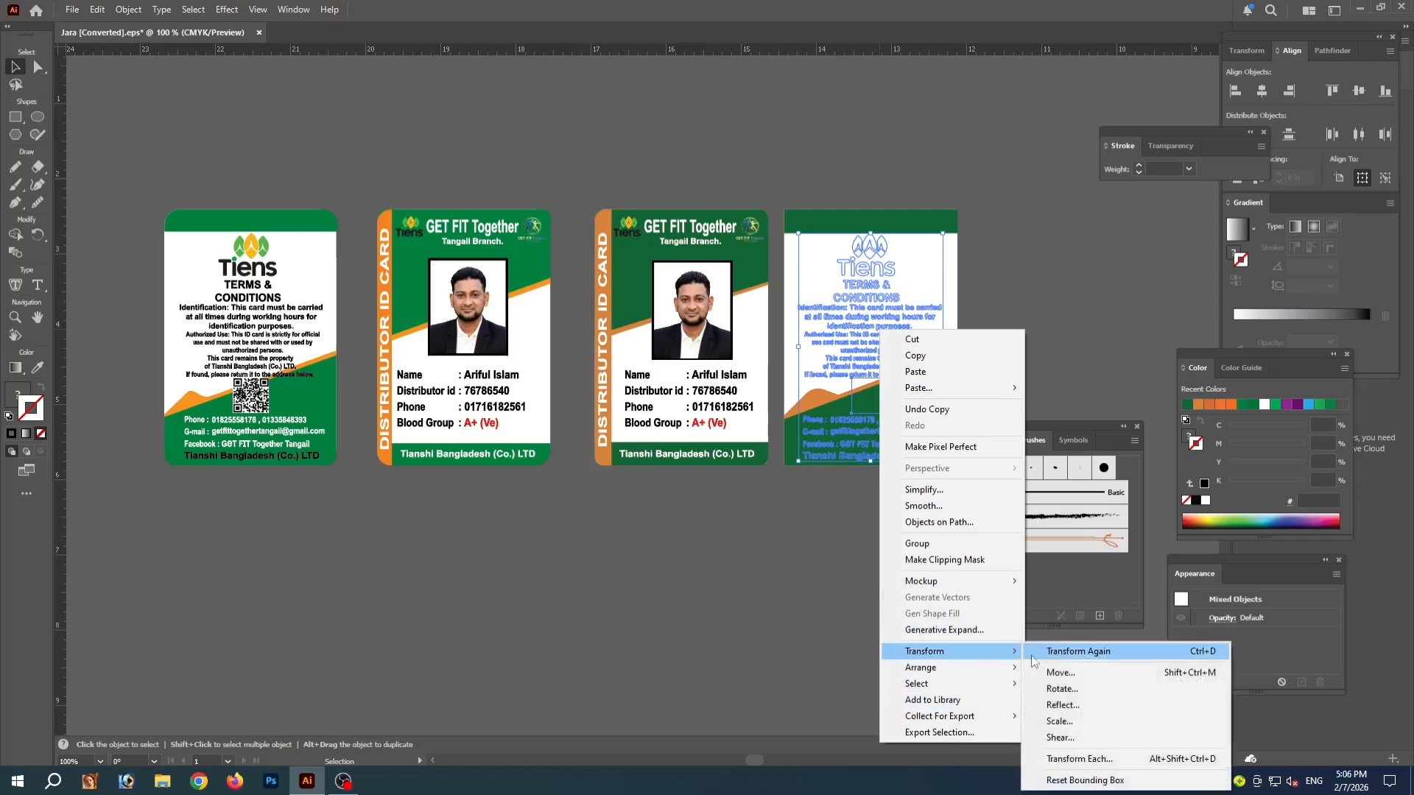
mouse_move(926, 671)
click(1042, 667)
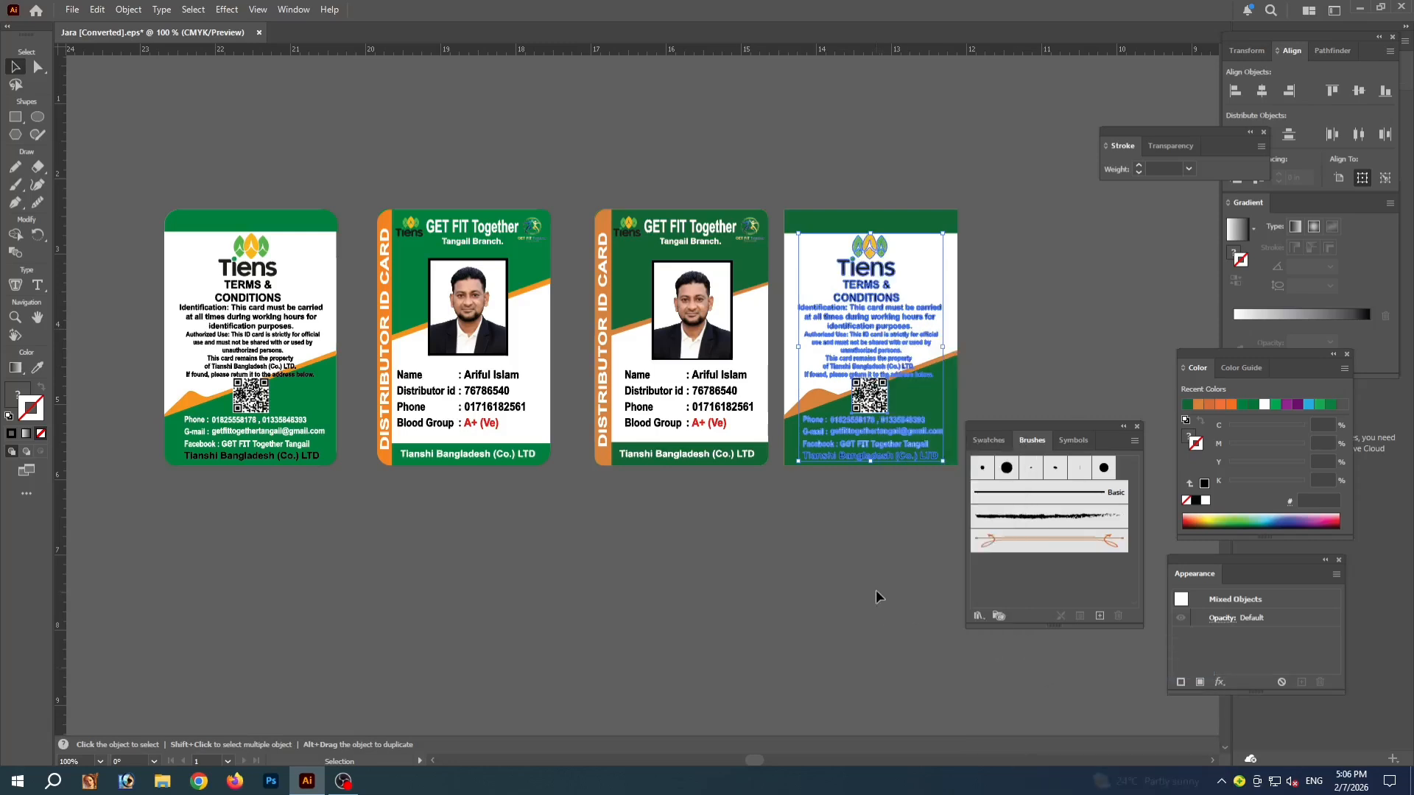
key(Up)
key(Right)
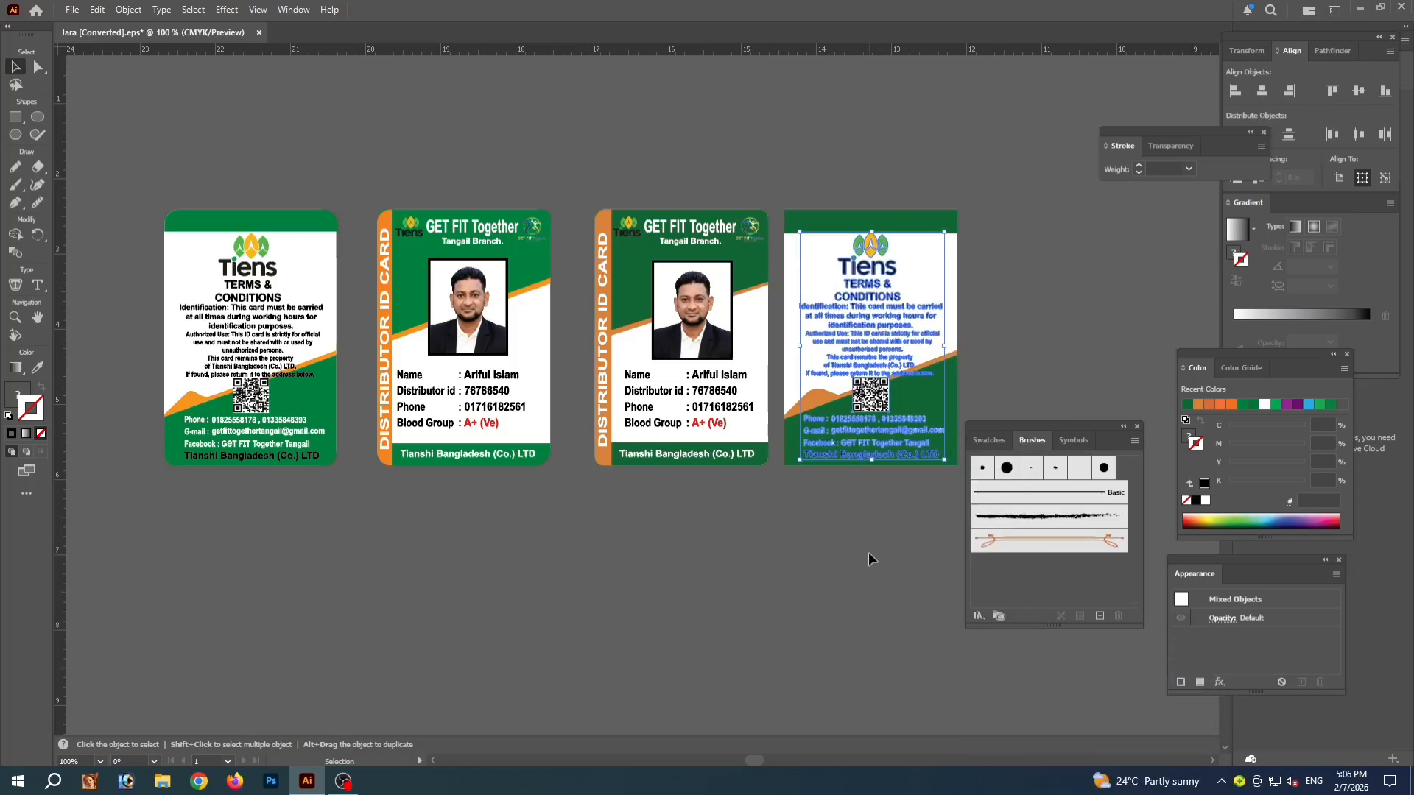
Shorten the new back card's dark green header band slightly from below to leave space above the Tiens logo
click(869, 553)
key(ctrl+plus)
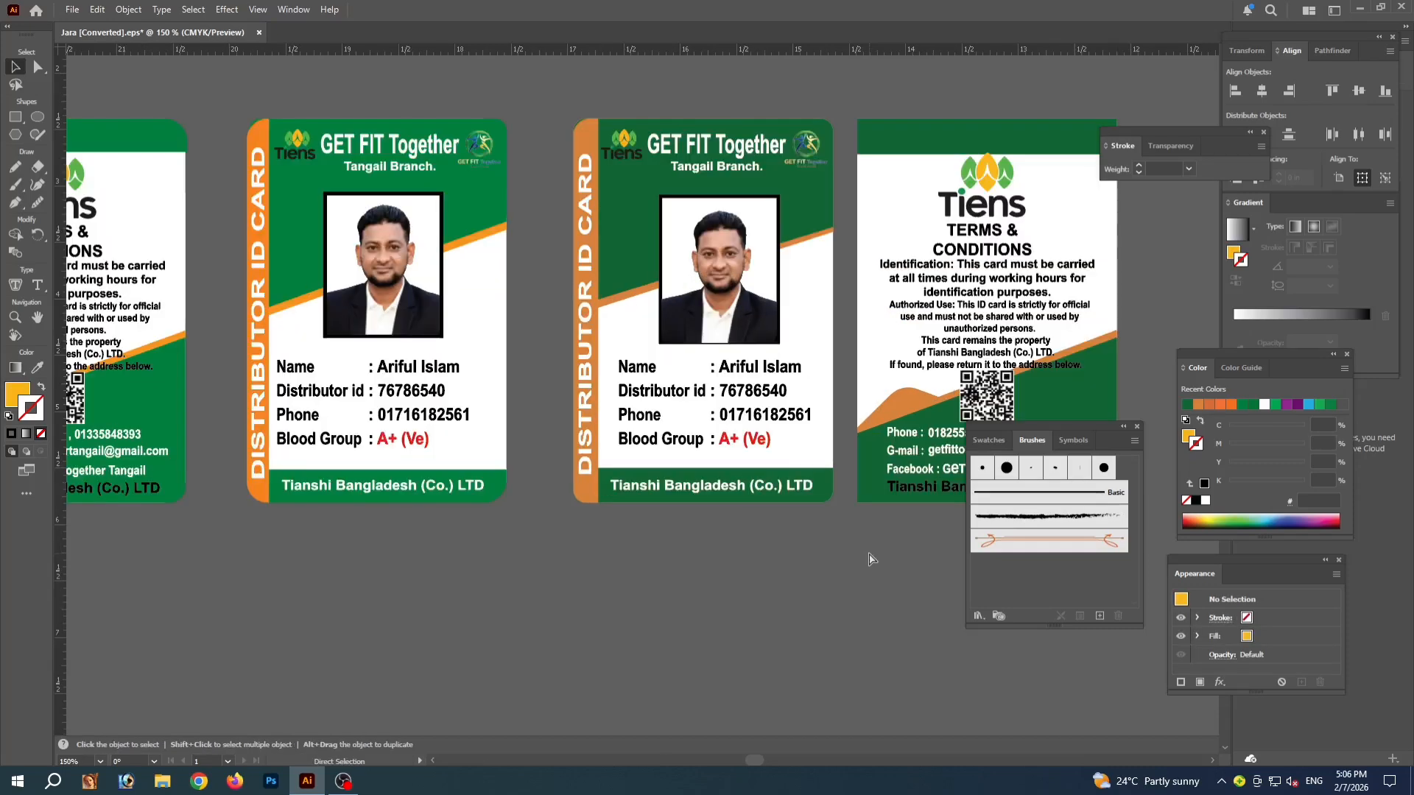
drag(673, 624, 359, 664)
click(643, 172)
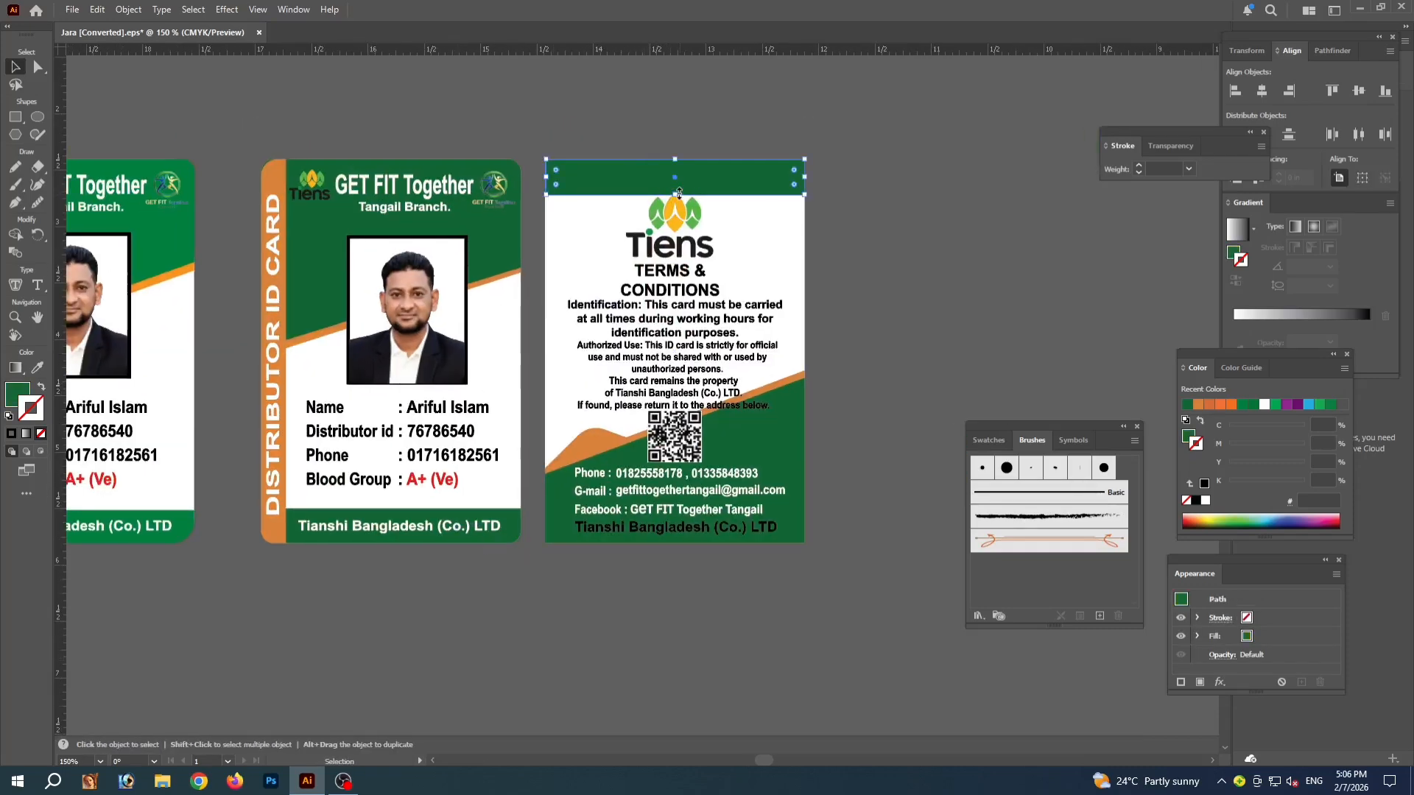
drag(679, 193, 679, 187)
click(929, 239)
Round the four outer corners of the new back card's background shapes to match the original card
key(ctrl+minus)
key(ctrl+minus)
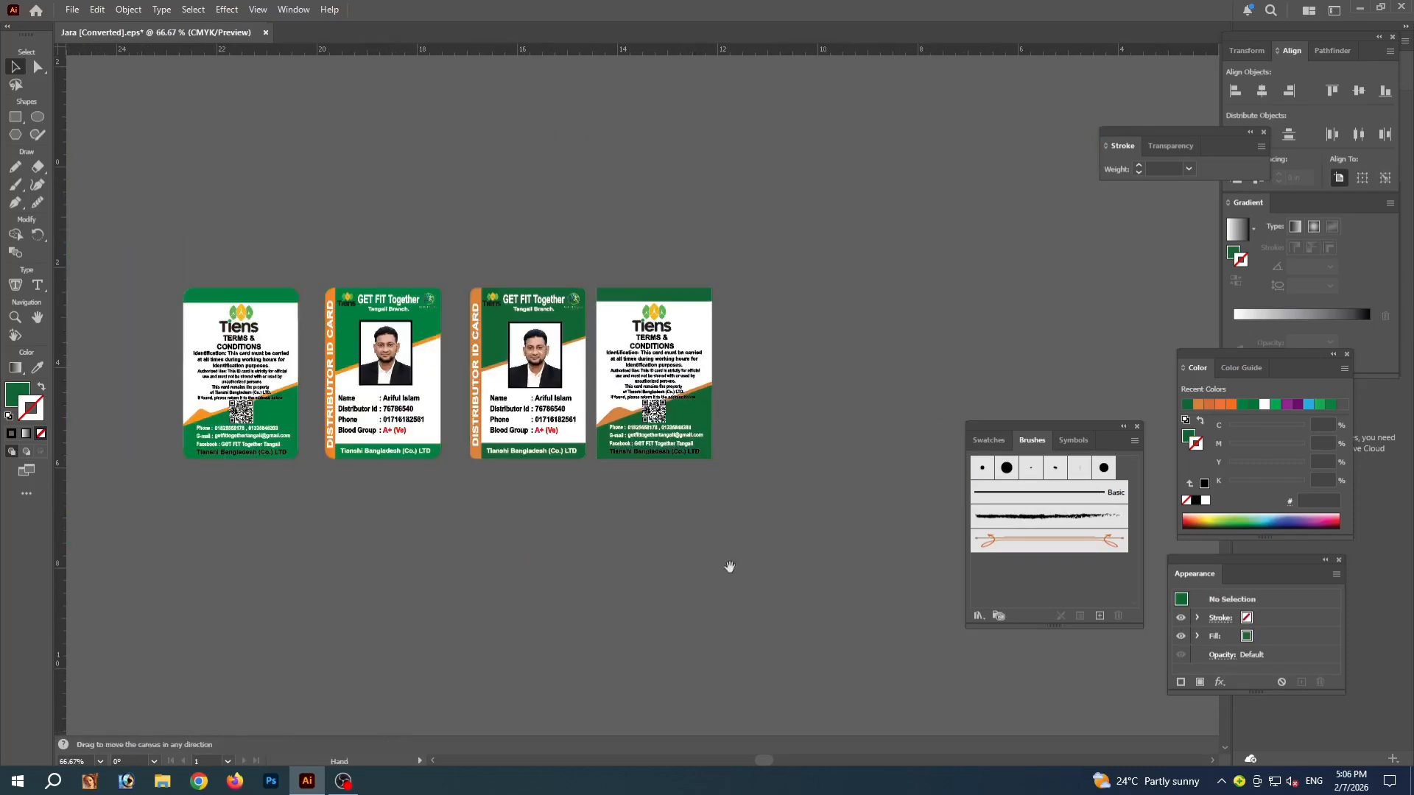
drag(730, 567, 867, 561)
key(ctrl+plus)
drag(691, 592, 624, 600)
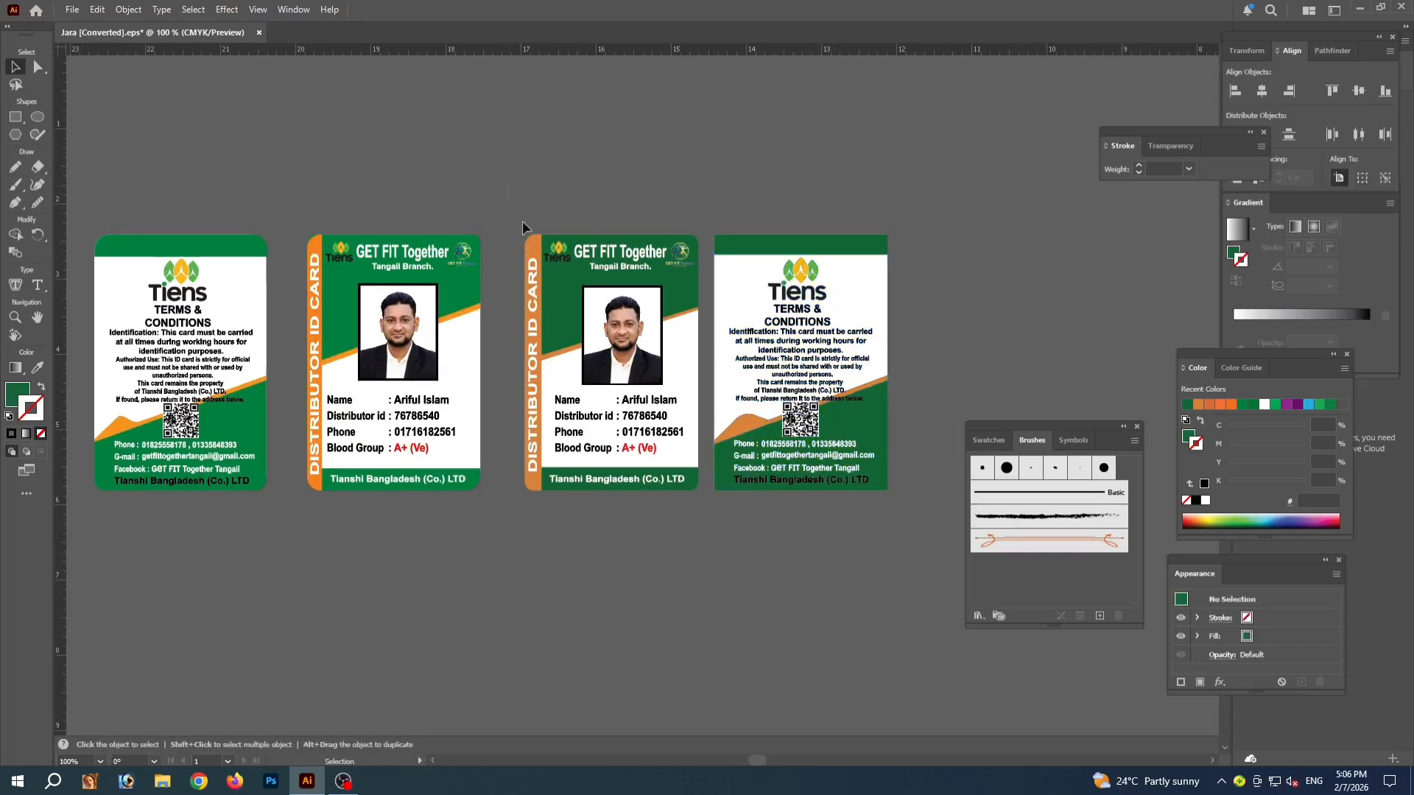
key(ctrl+plus)
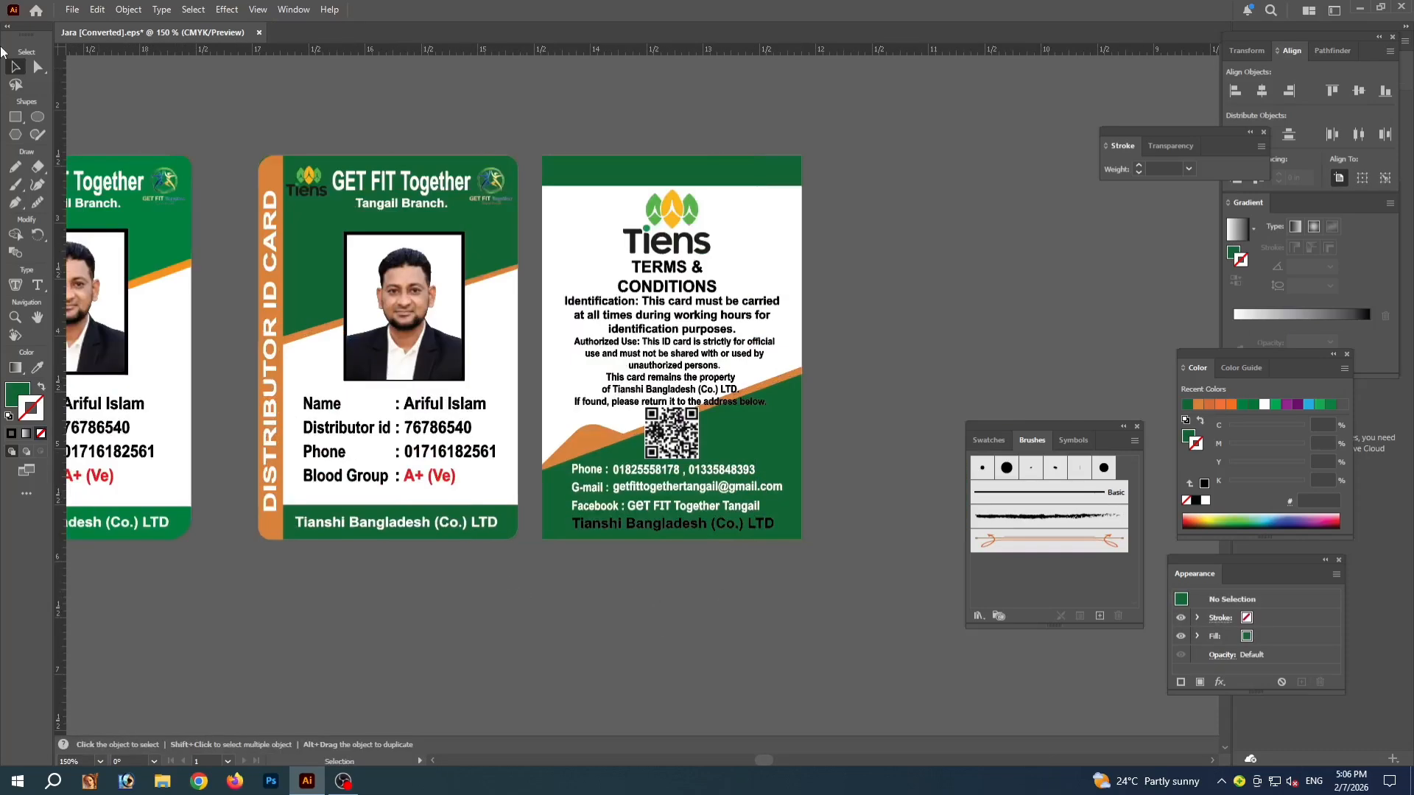
key(a)
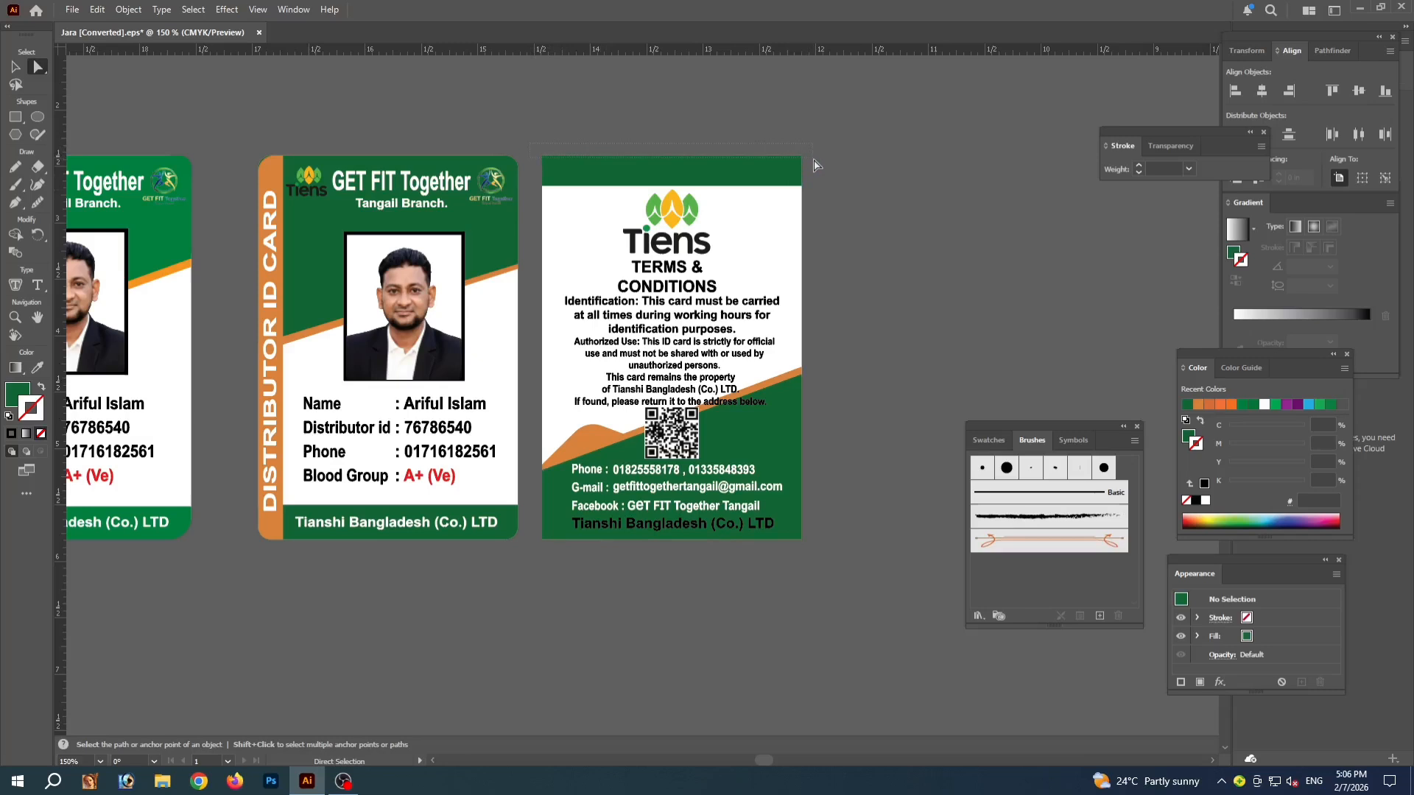
drag(815, 165, 815, 169)
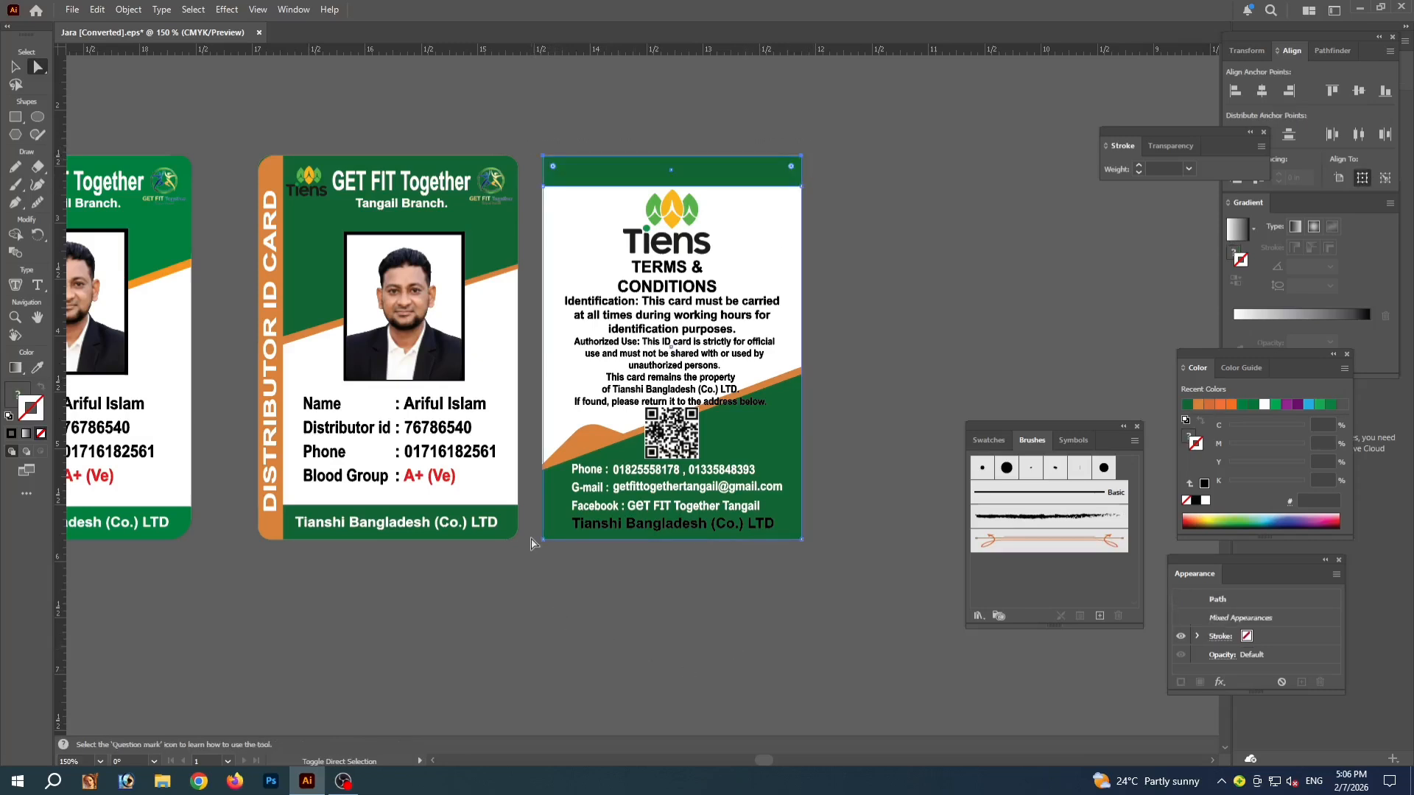
drag(593, 568, 841, 589)
drag(794, 532, 783, 521)
click(836, 533)
Group the new back card's background shapes with its logo, text and QR code
key(ctrl+minus)
key(ctrl+minus)
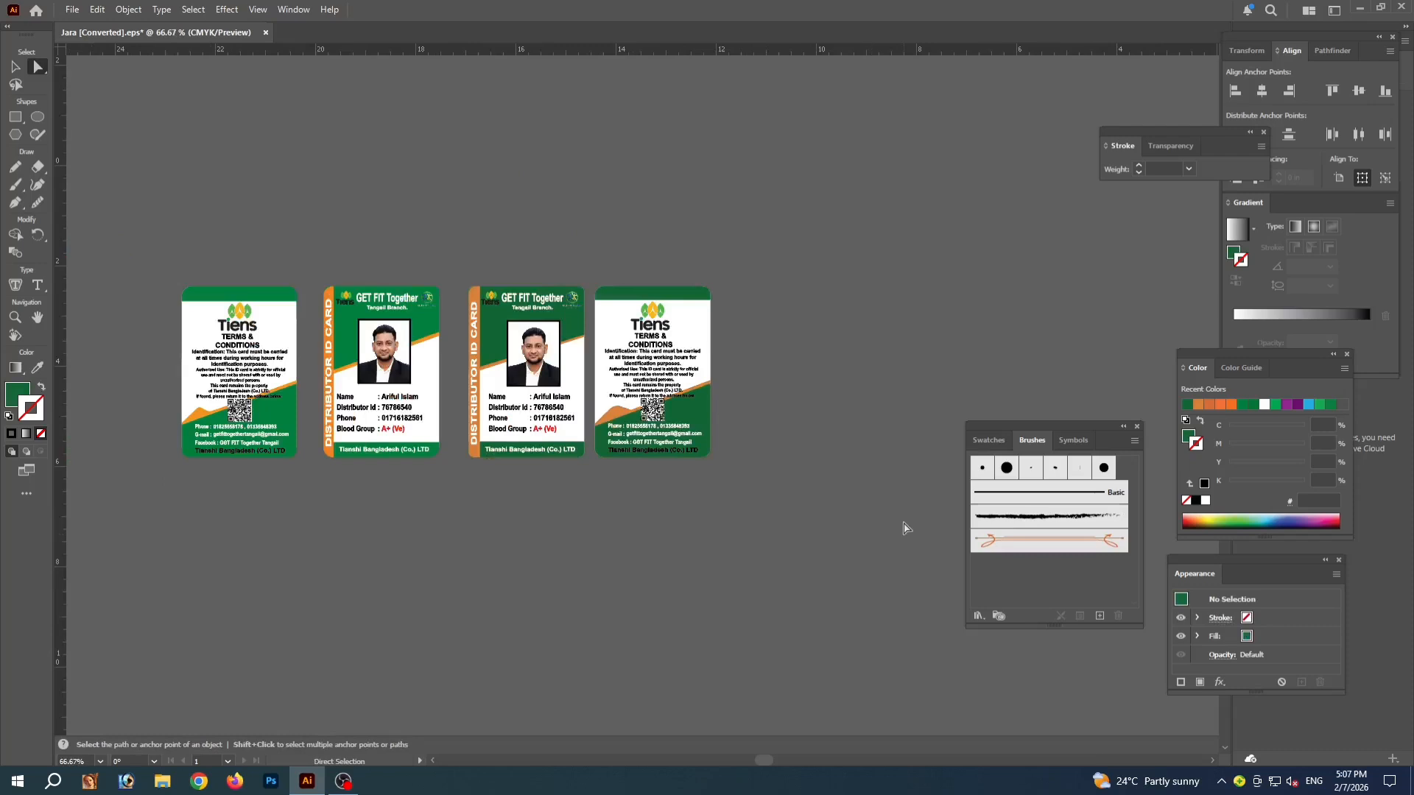
key(ctrl+plus)
key(ctrl+plus)
drag(377, 605, 467, 647)
drag(446, 166, 827, 624)
click(722, 593)
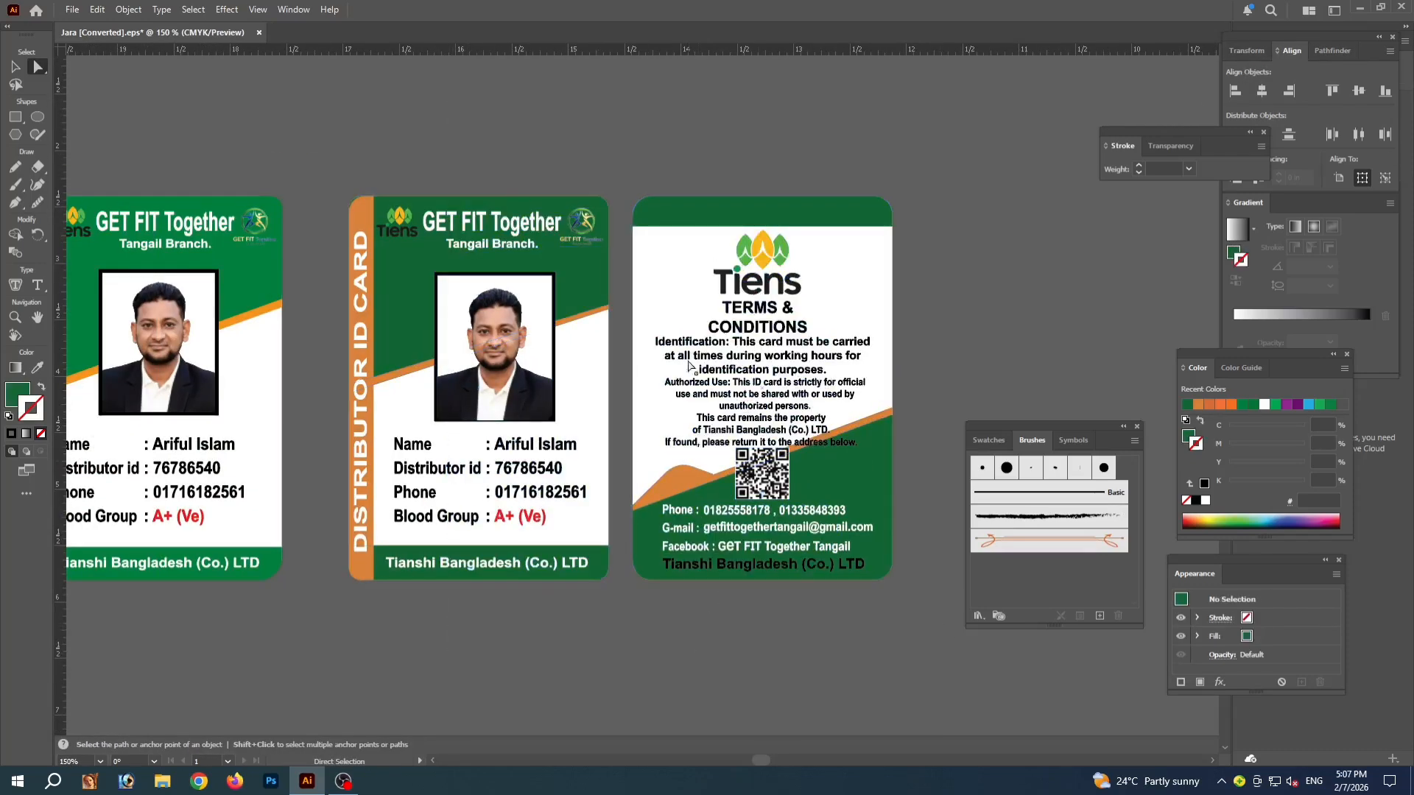
drag(750, 274, 925, 641)
key(ctrl+g)
Try to group the new front card's artwork, and clear the selection
click(363, 88)
drag(604, 600, 372, 197)
key(ctrl+g)
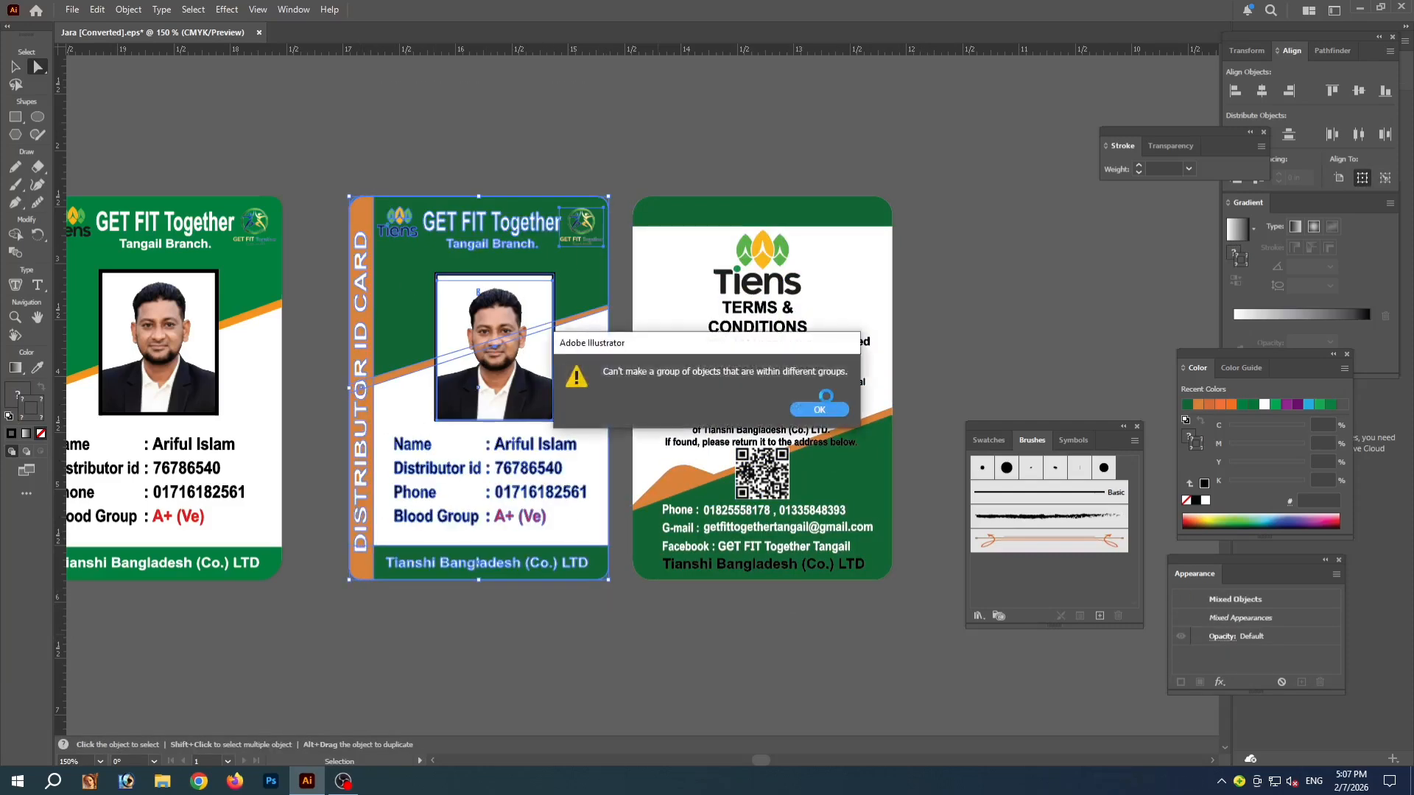
key(Return)
click(613, 593)
key(v)
drag(322, 188, 622, 636)
click(652, 639)
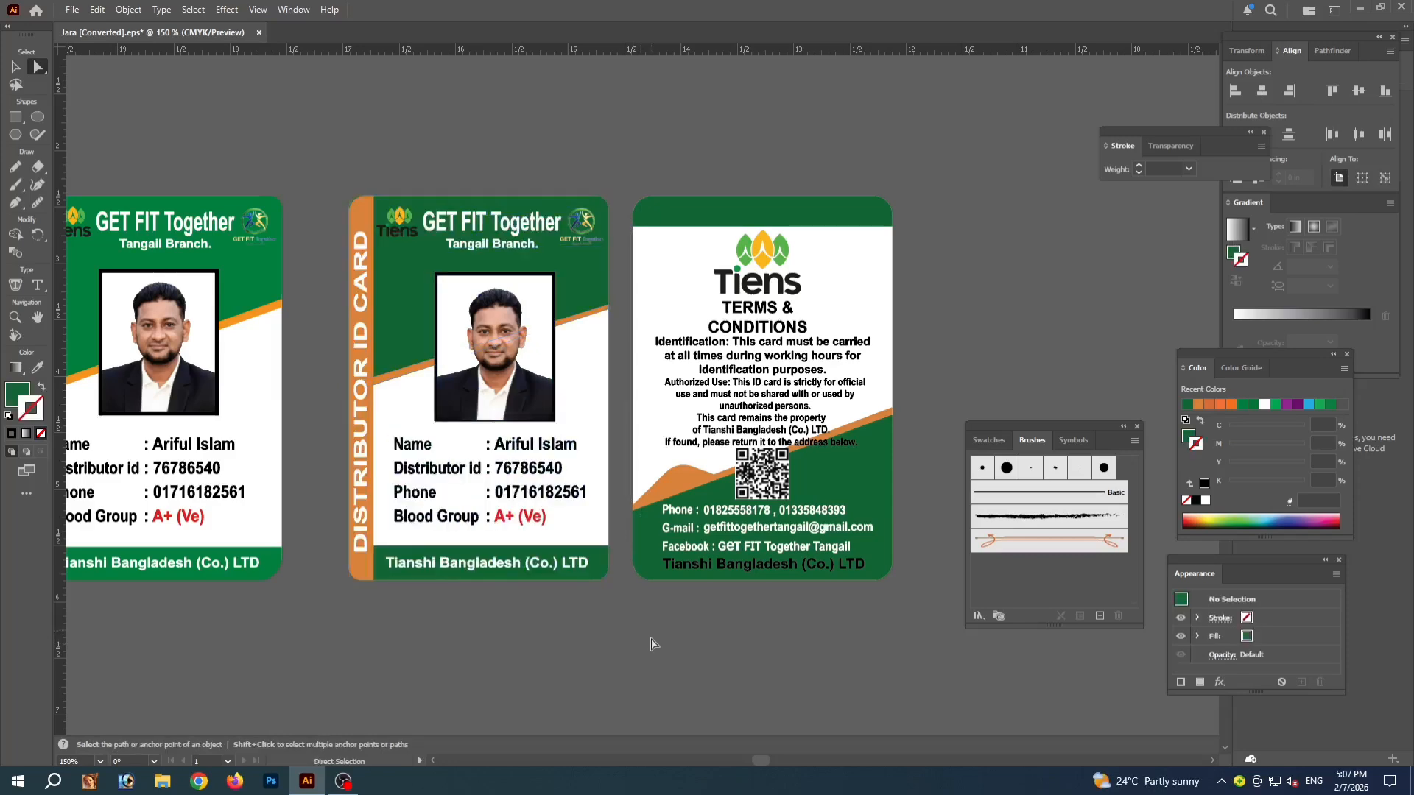
drag(496, 170, 836, 472)
scroll(577, 459, down, 1)
click(600, 84)
click(15, 69)
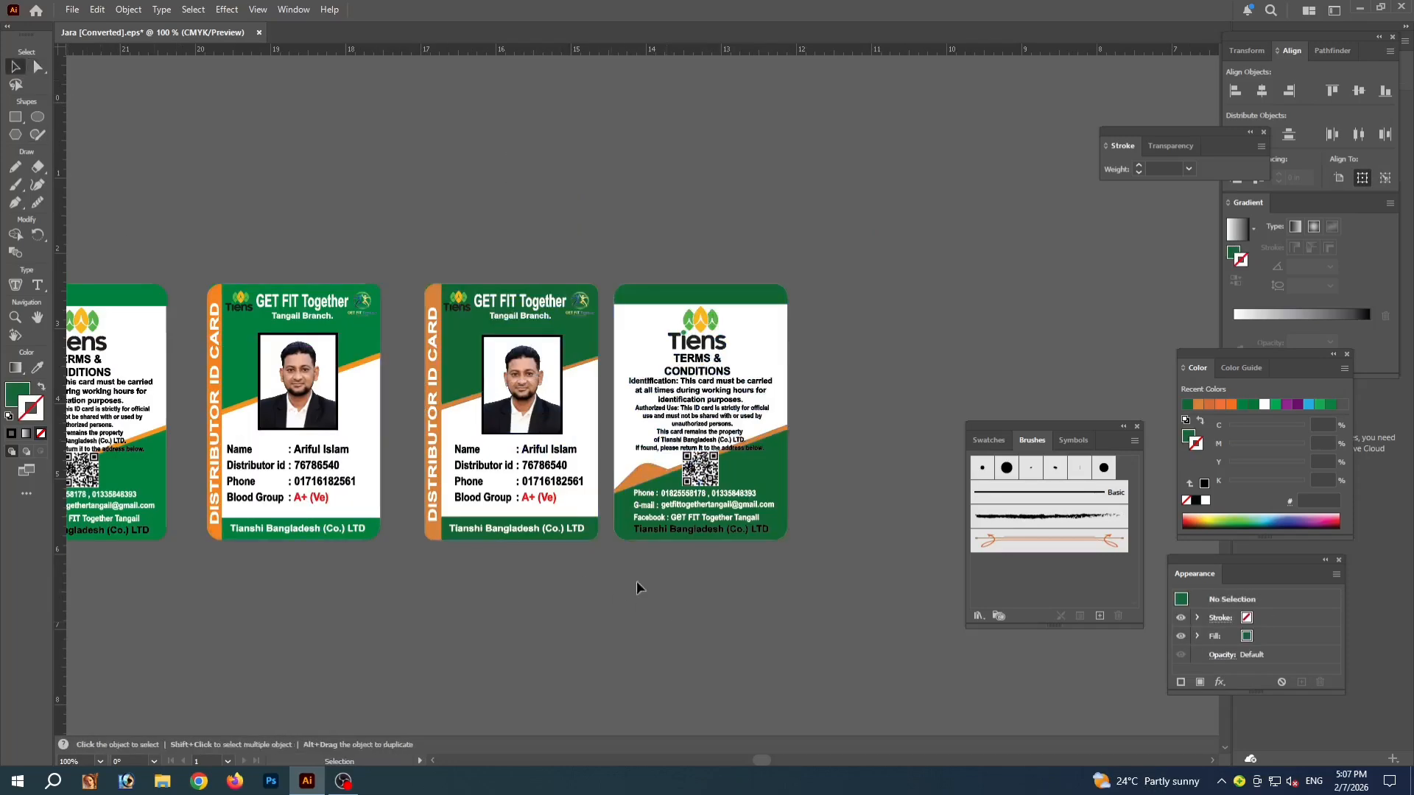